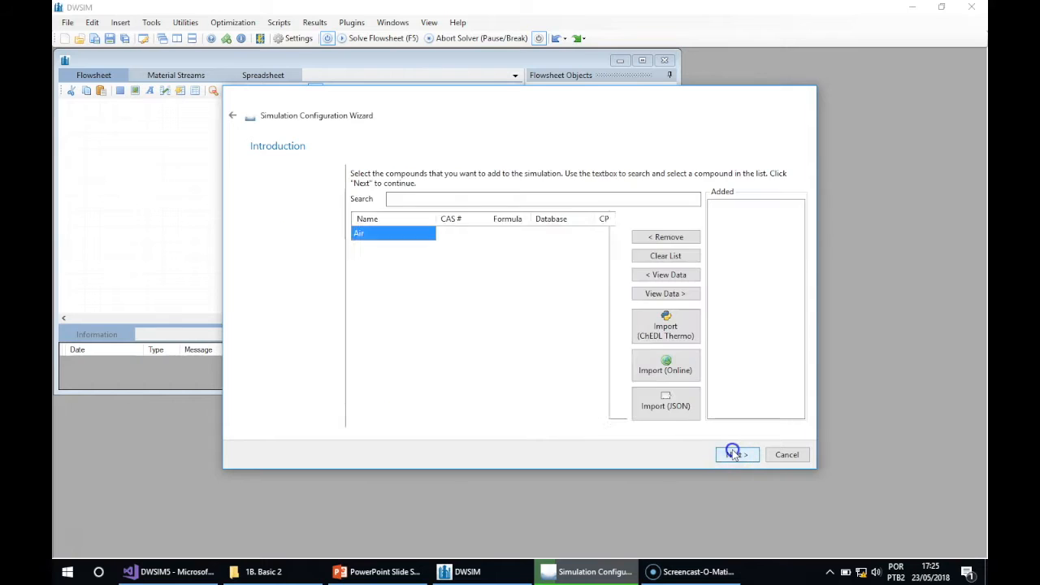
Add the compounds Methane, Ethane and Propane from the ChemSep database to the simulation and continue to the property packages.
left_click(535, 200)
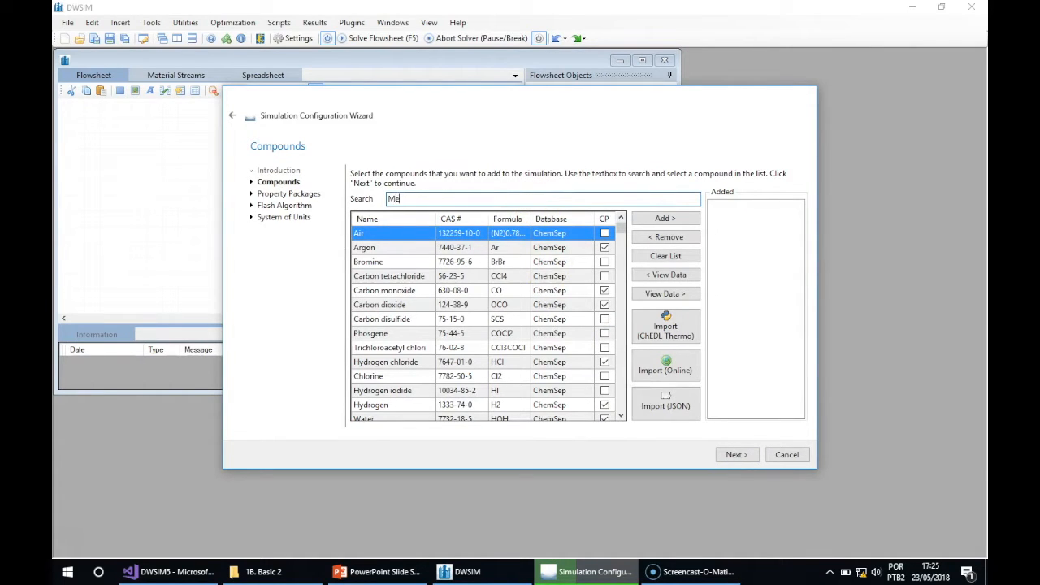
type("Methan")
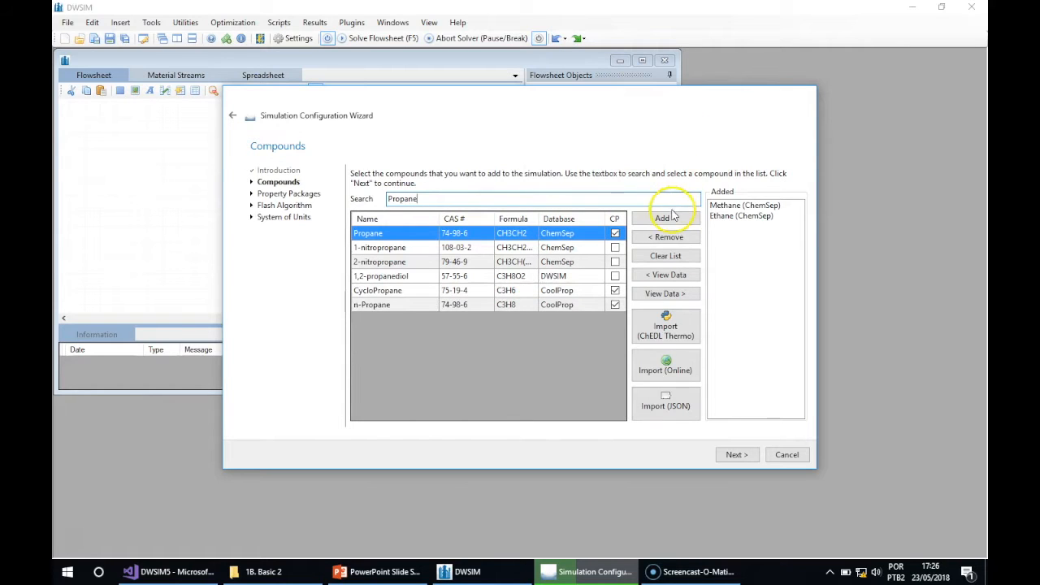
left_click(665, 219)
left_click(734, 455)
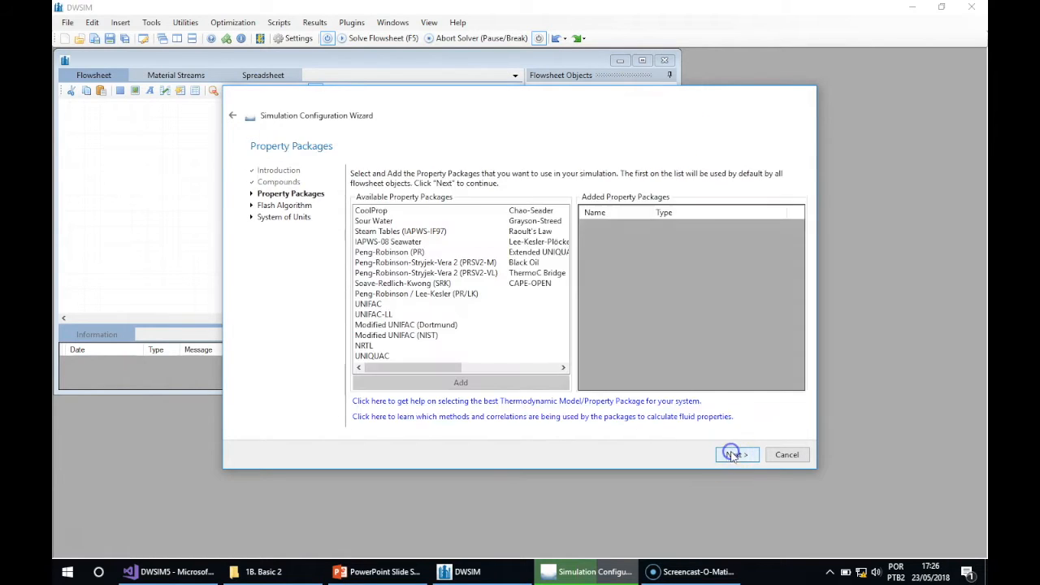
Add the Peng-Robinson (PR) property package to the simulation and continue to the flash algorithm.
left_click(404, 253)
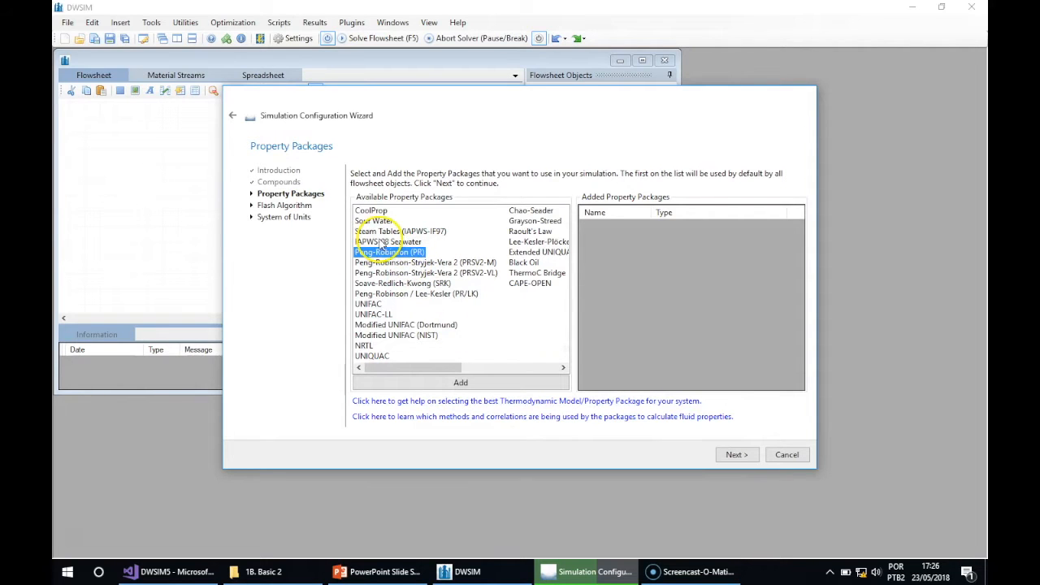
left_click(736, 454)
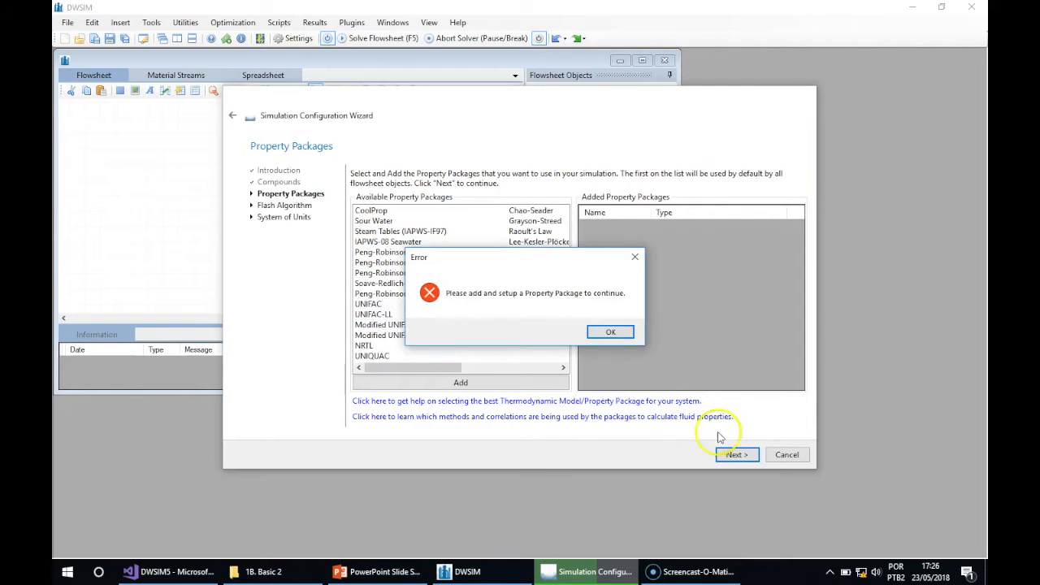
left_click(610, 333)
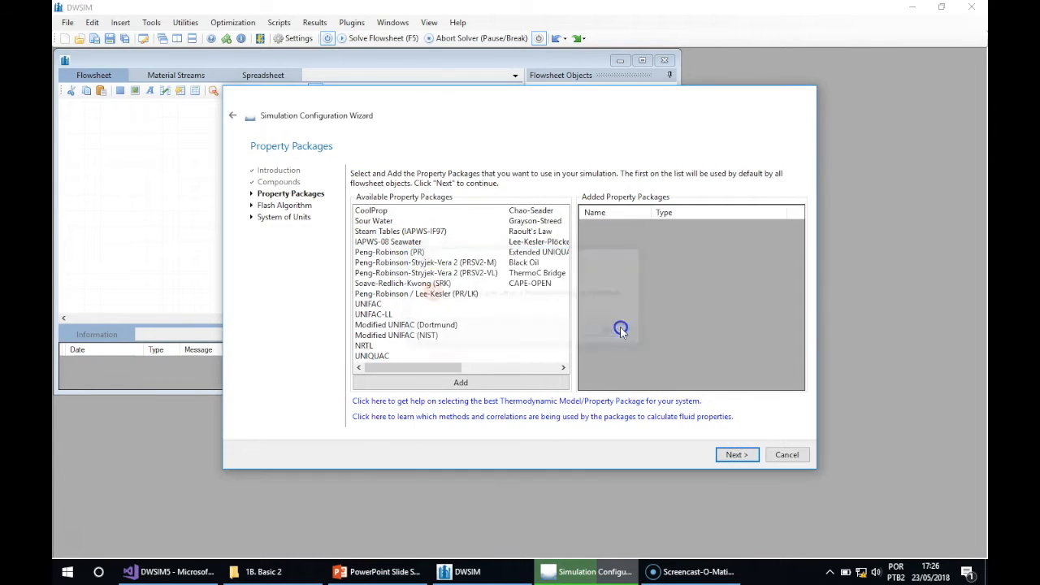
double_click(396, 252)
left_click(736, 455)
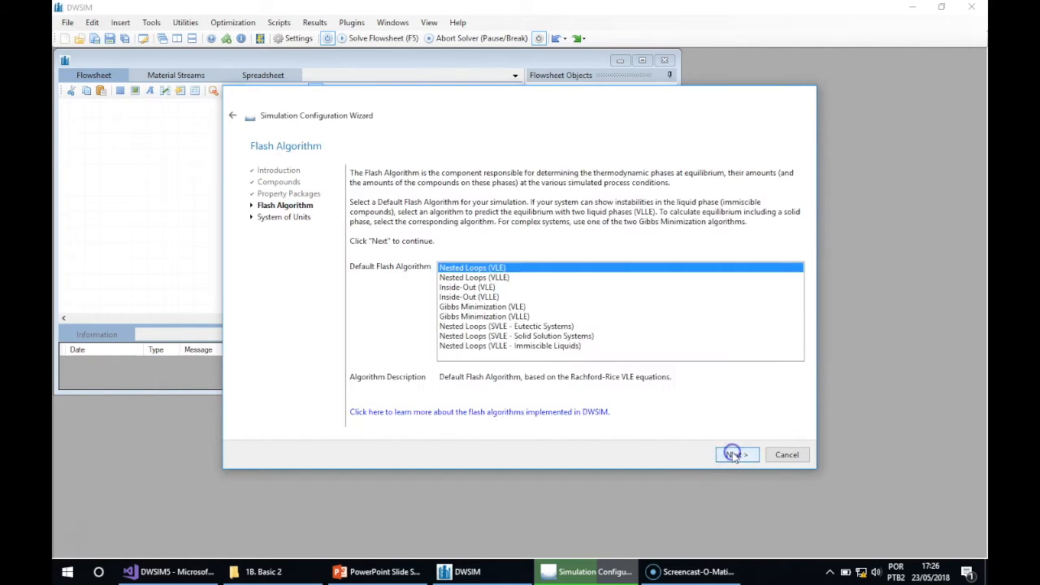
Finish the configuration with Nested Loops (VLE) and SI units, and enlarge the flowsheet window and its object list.
left_click(735, 455)
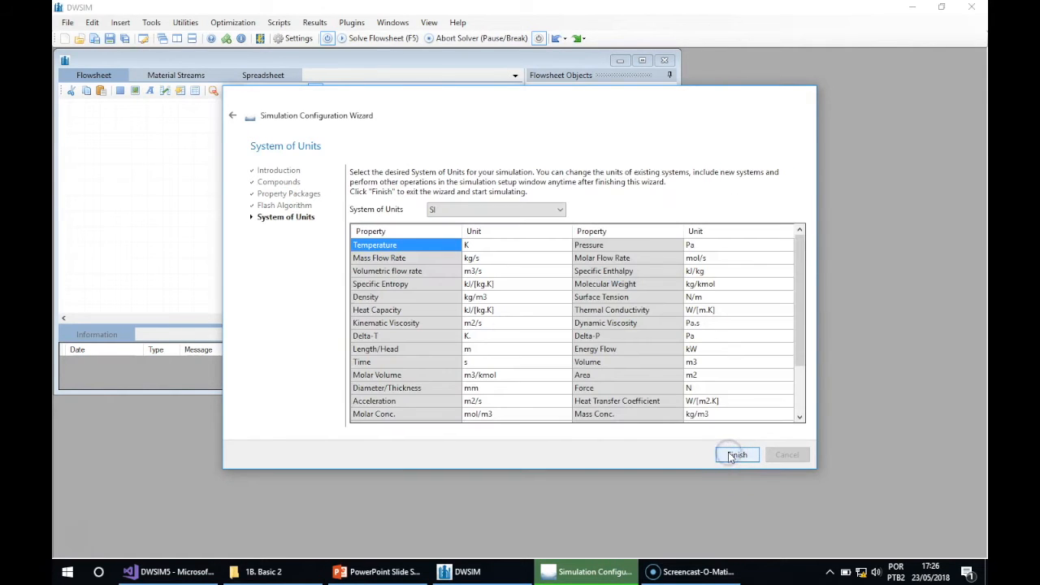
left_click(732, 455)
left_click(643, 60)
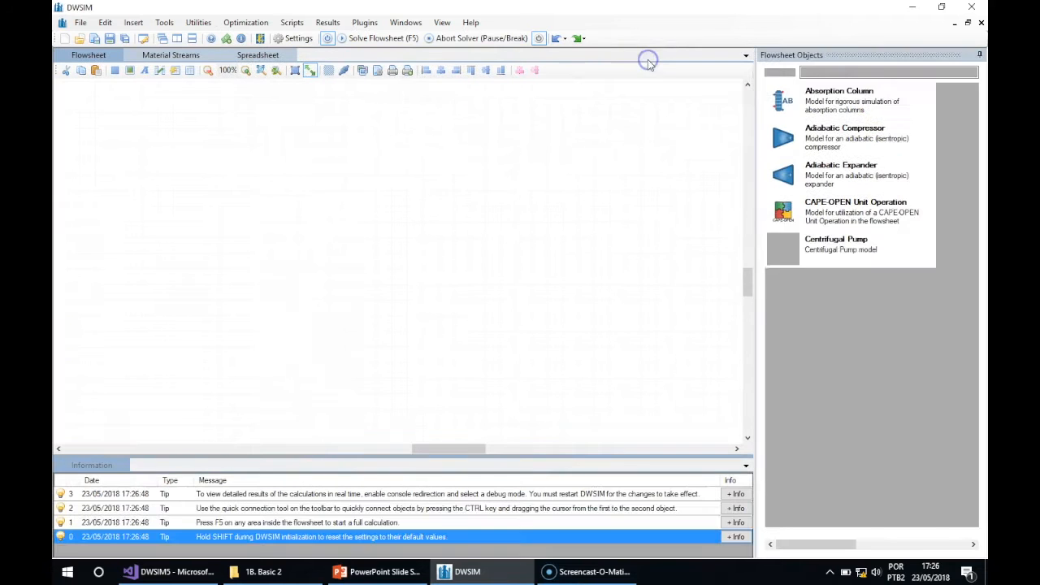
left_click_drag(756, 171, 615, 174)
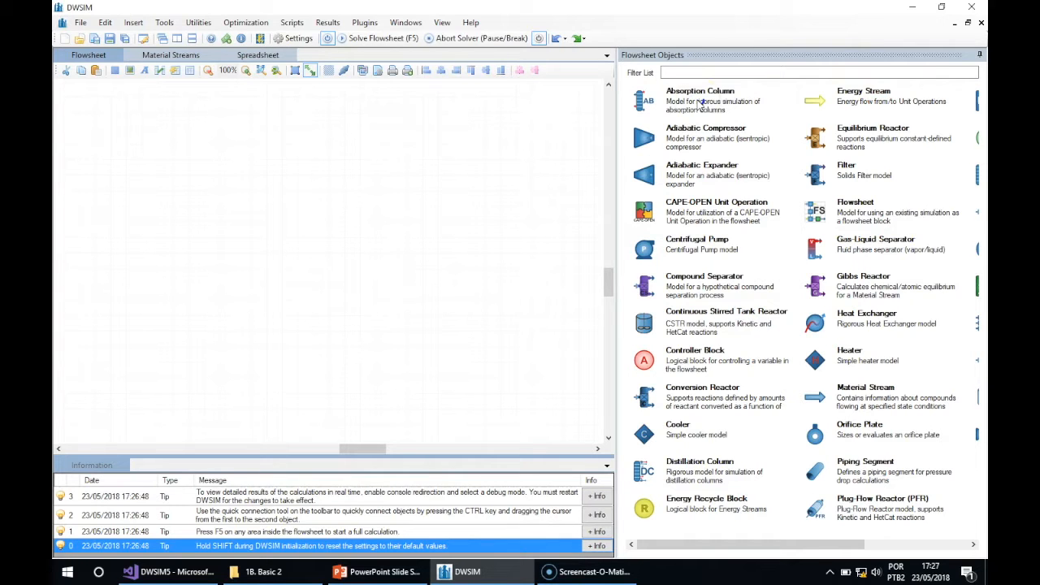
Place an absorption column on the flowsheet and reposition it toward the upper part of the drawing area.
left_click_drag(700, 103, 300, 234)
left_click(297, 264)
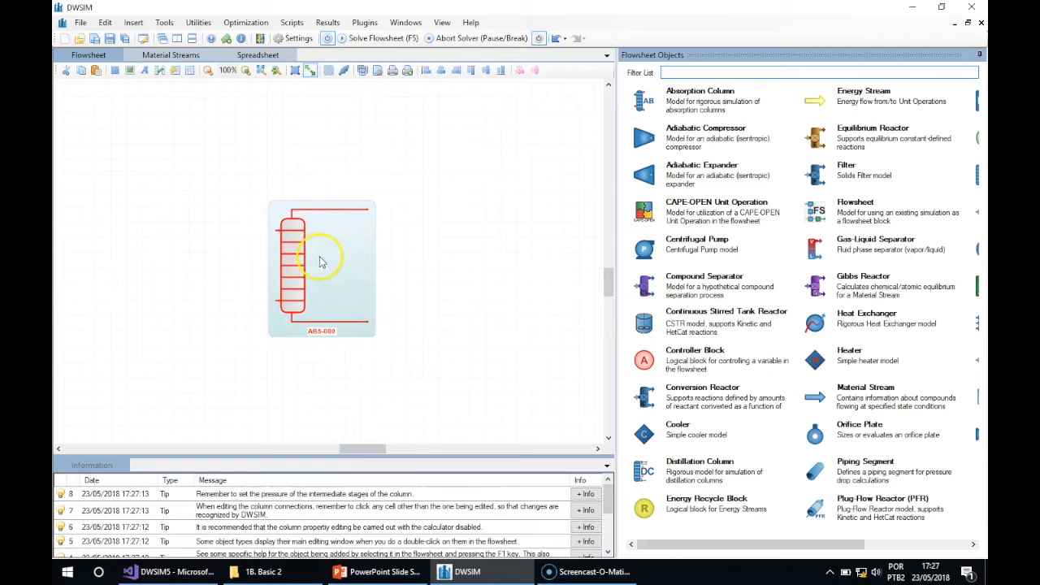
left_click_drag(314, 258, 158, 169)
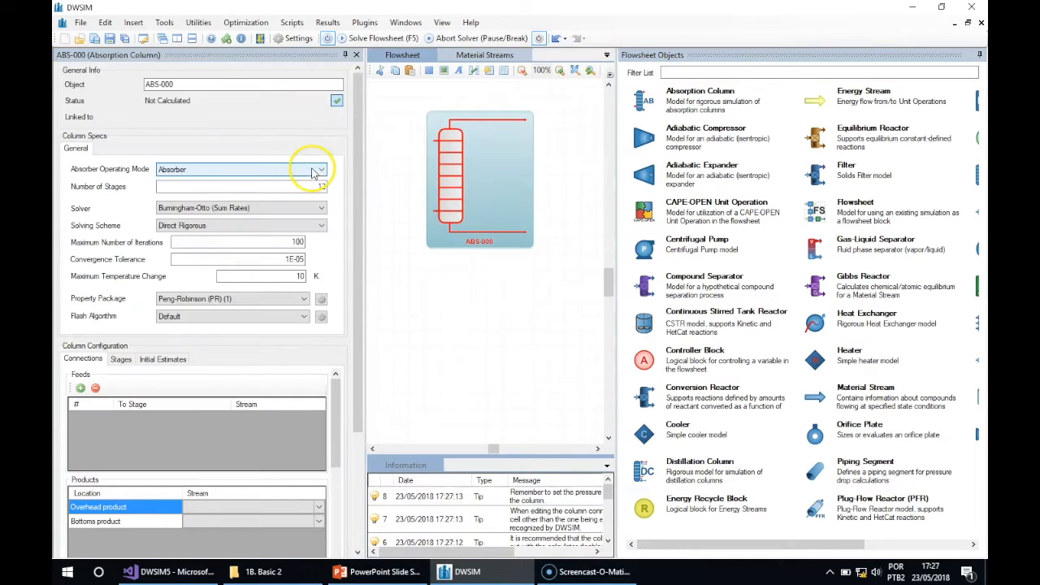
Delete the absorption column from the flowsheet.
right_click(475, 180)
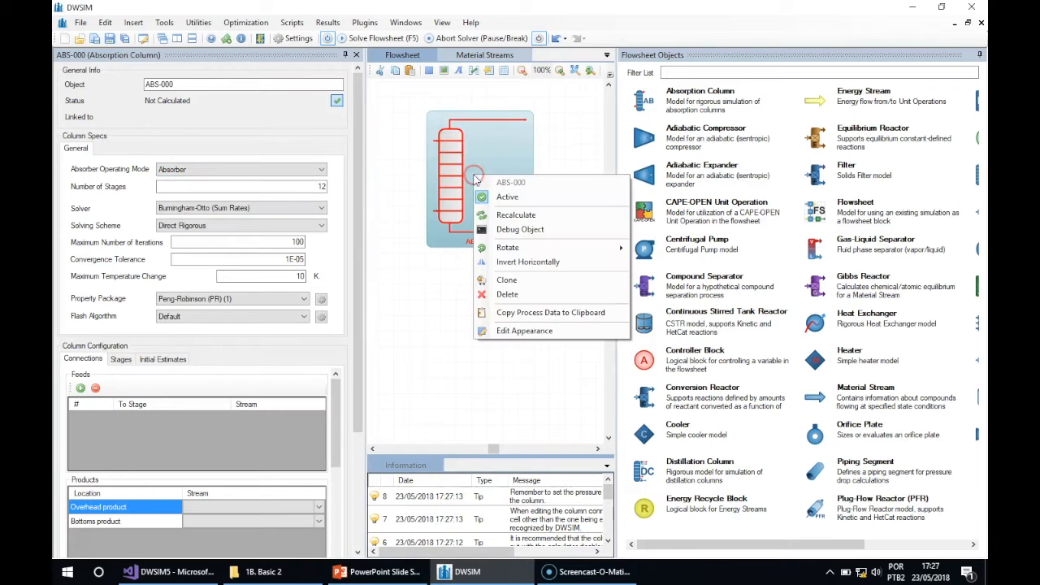
left_click(530, 295)
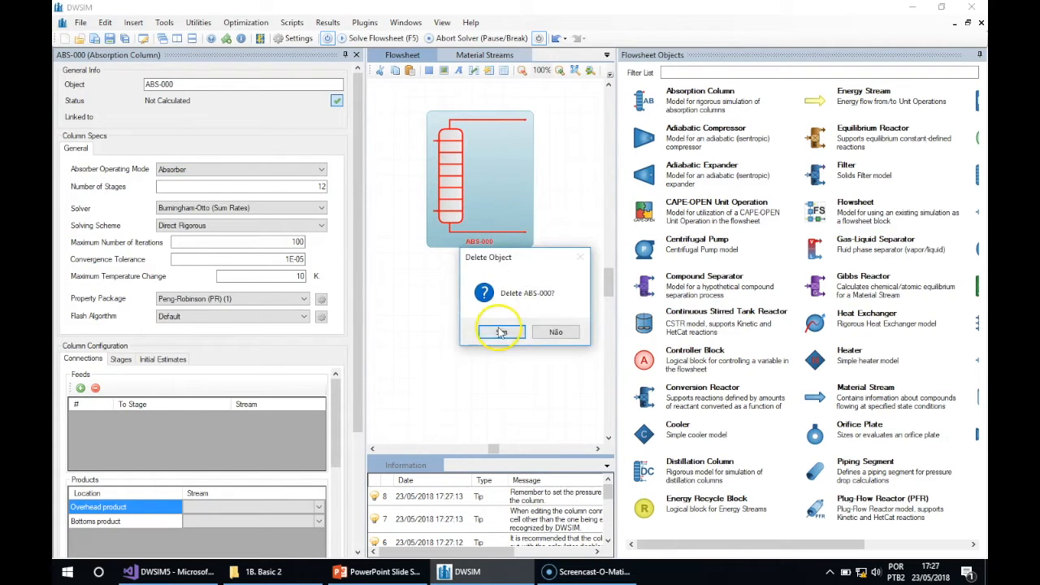
left_click(501, 332)
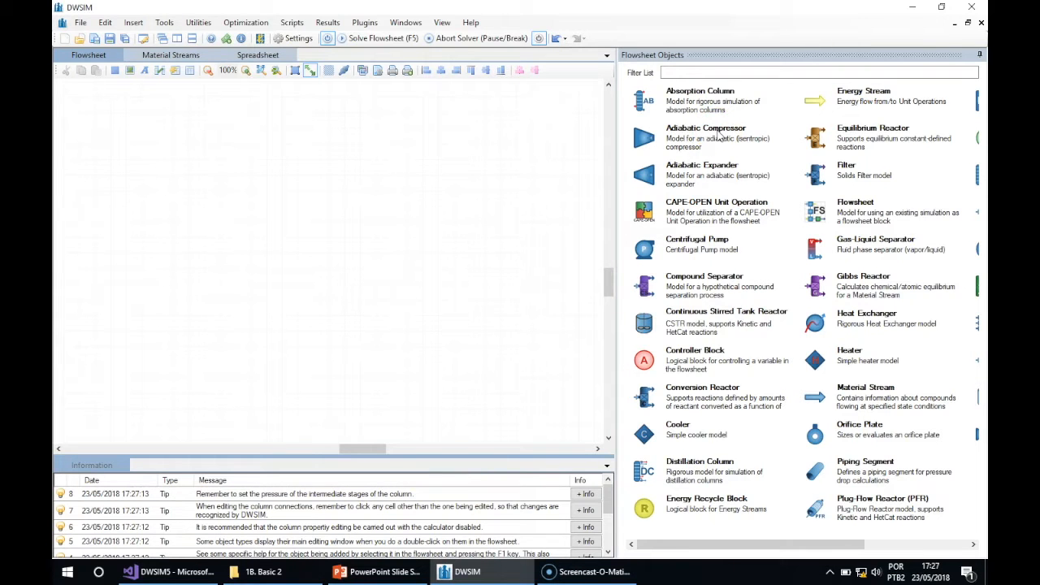
Place an adiabatic compressor on the flowsheet, open its properties and narrow the object list to enlarge the drawing area.
left_click_drag(698, 137, 322, 210)
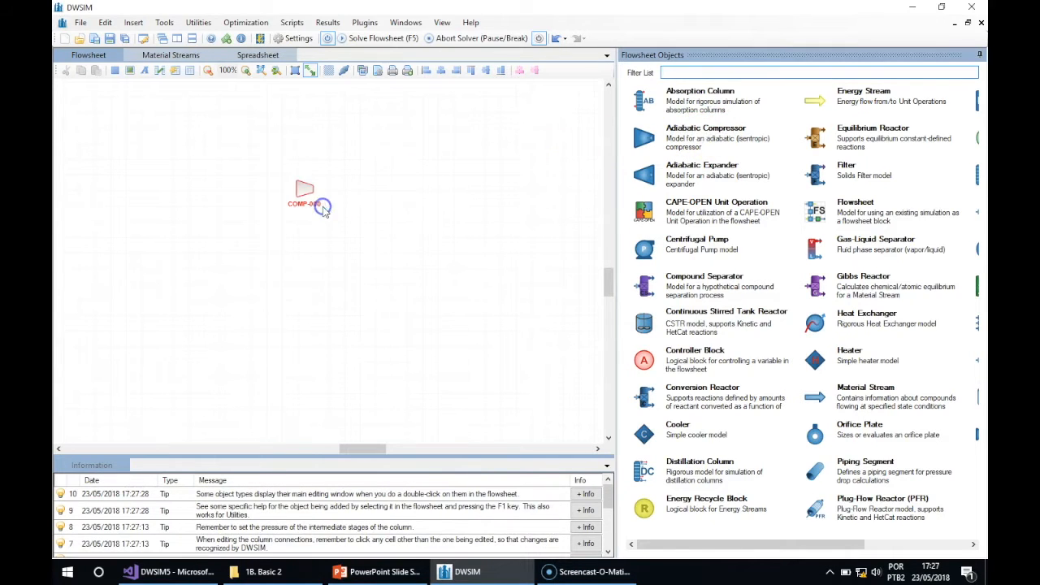
left_click(302, 191)
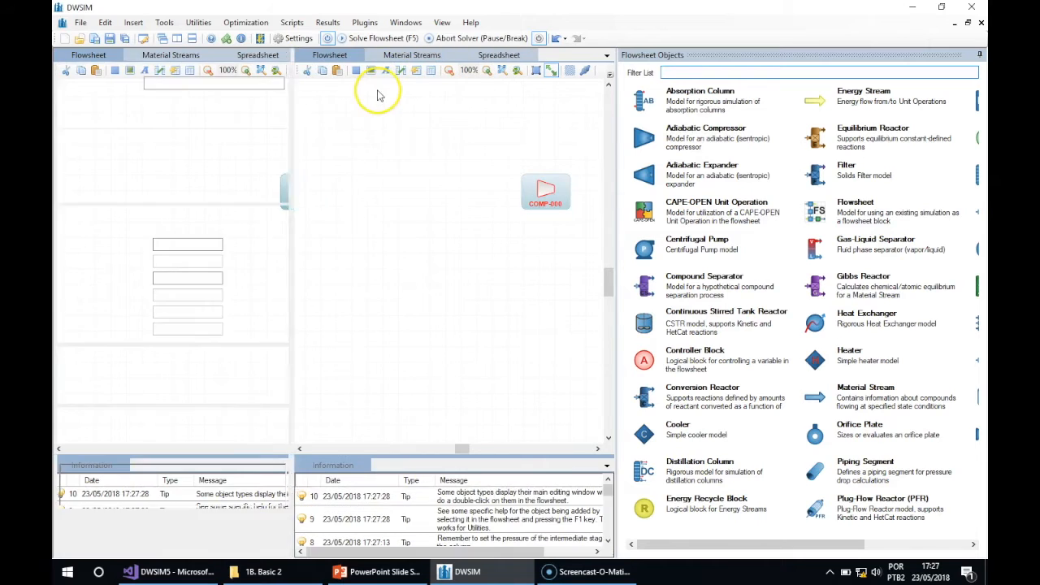
left_click_drag(617, 162, 788, 163)
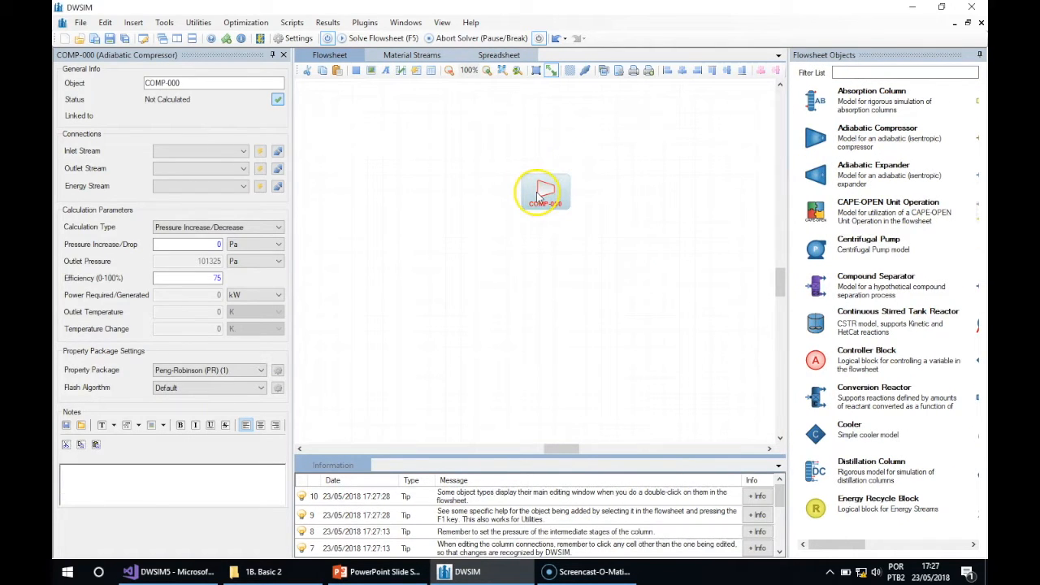
left_click(204, 244)
Create and connect new inlet, outlet and energy streams for the adiabatic compressor.
left_click(263, 152)
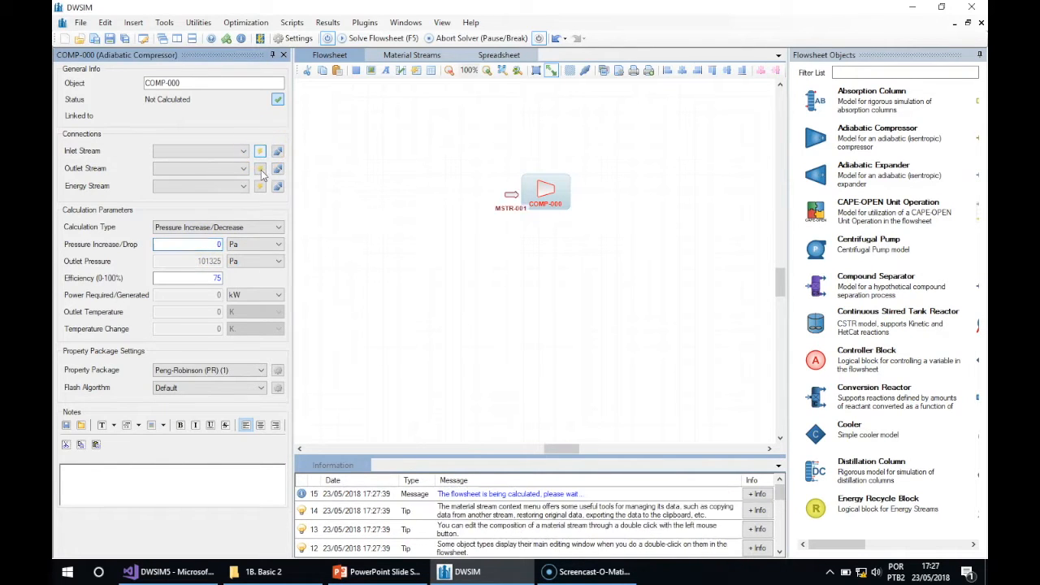
left_click(260, 169)
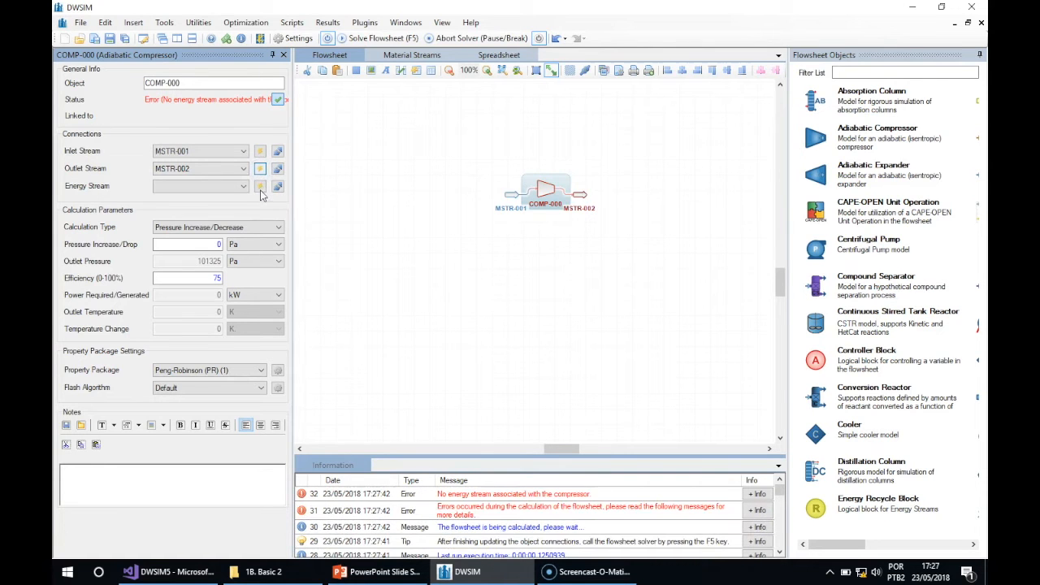
left_click(260, 189)
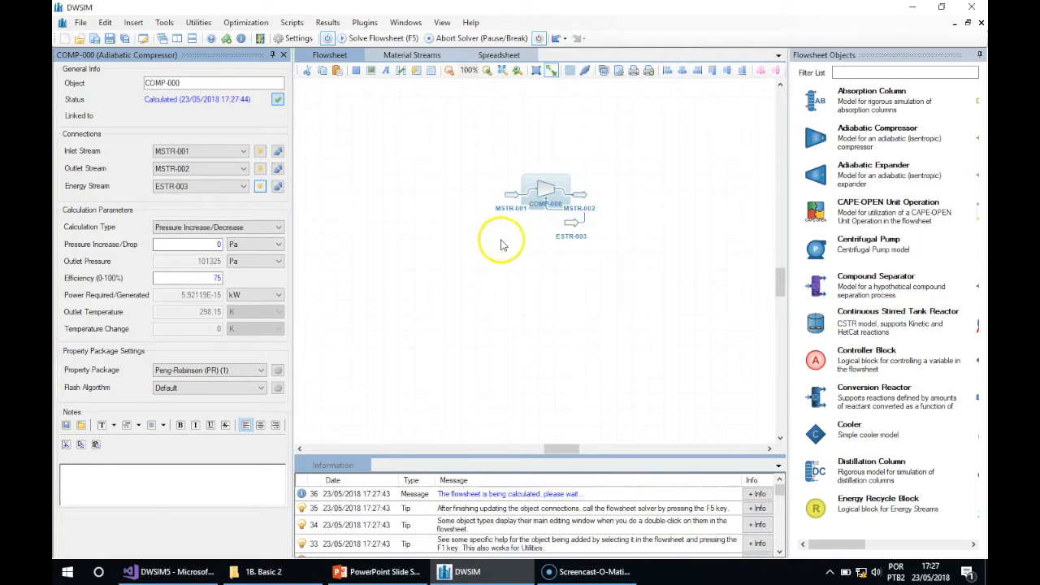
Spread the compressor's streams apart, with the energy stream below it and the inlet and outlet on opposite sides.
left_click_drag(567, 226, 519, 242)
left_click_drag(509, 197, 476, 190)
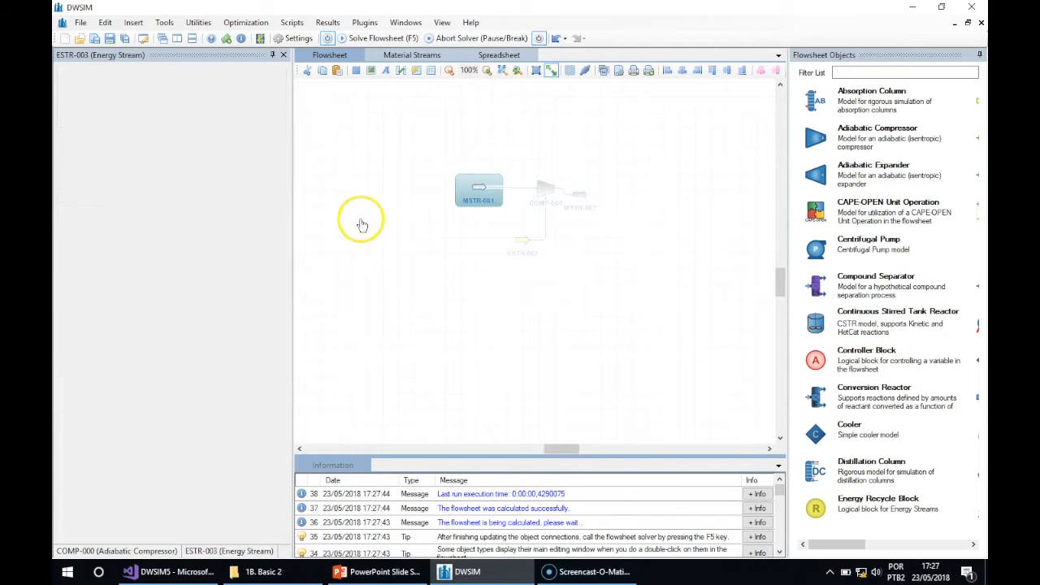
left_click_drag(580, 196, 633, 192)
Set the adiabatic compressor's pressure increase to 500000 Pa.
left_click(548, 190)
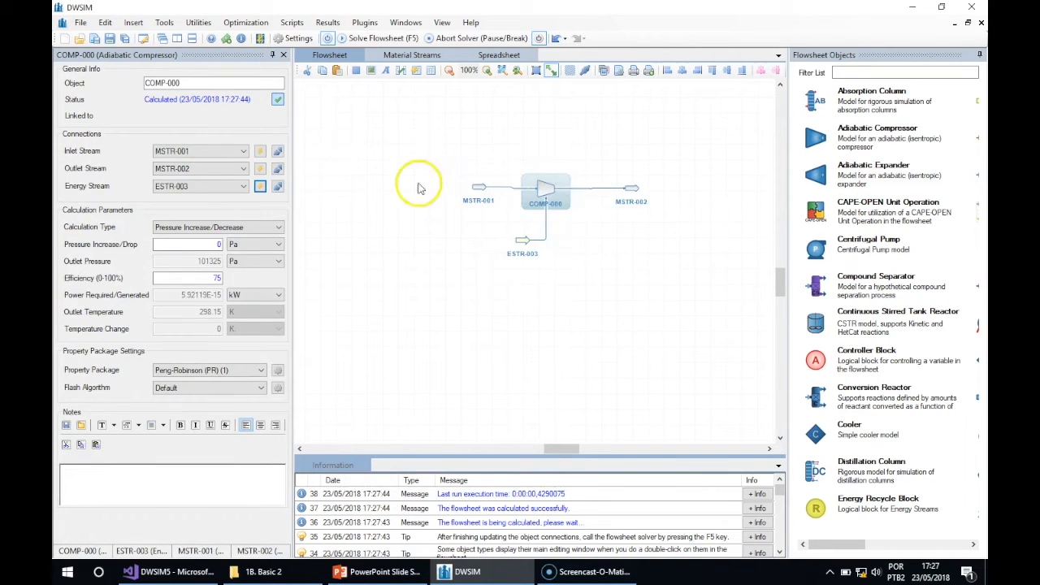
left_click(213, 245)
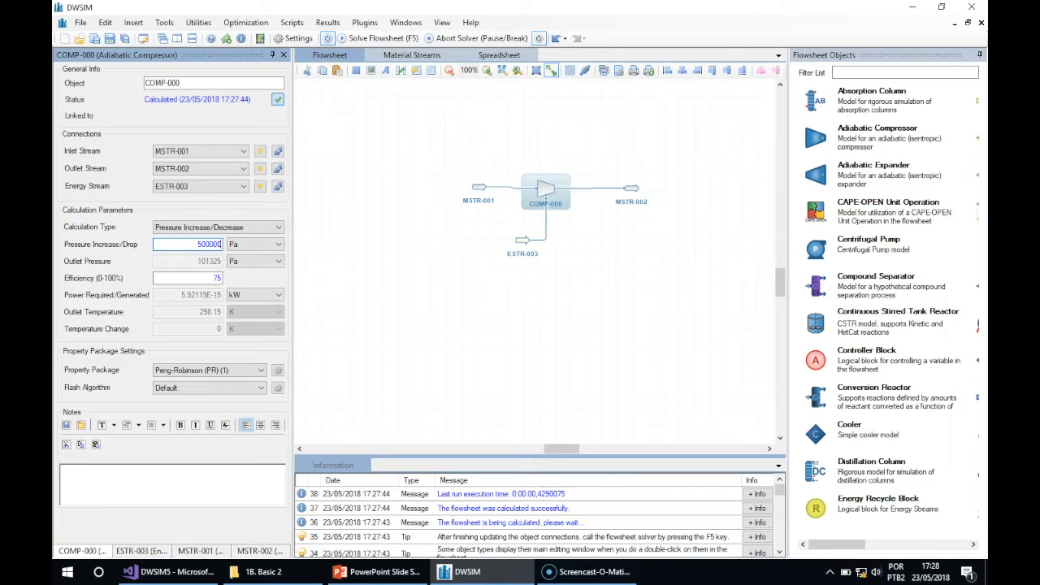
left_click(183, 246)
key("Return")
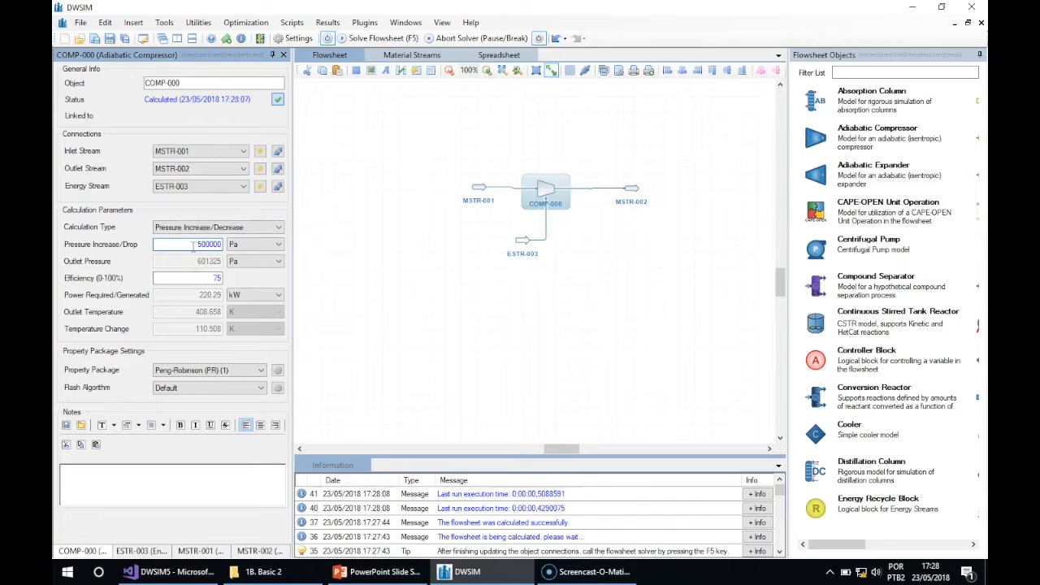
left_click(194, 277)
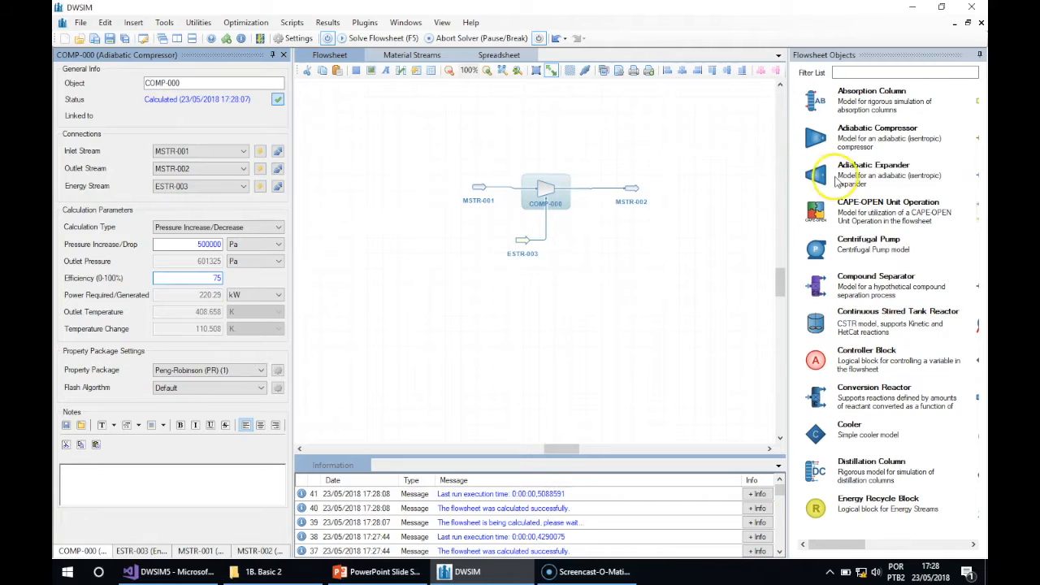
Place an adiabatic expander below the compressor and create its connected inlet, outlet and energy streams.
left_click_drag(853, 186, 538, 291)
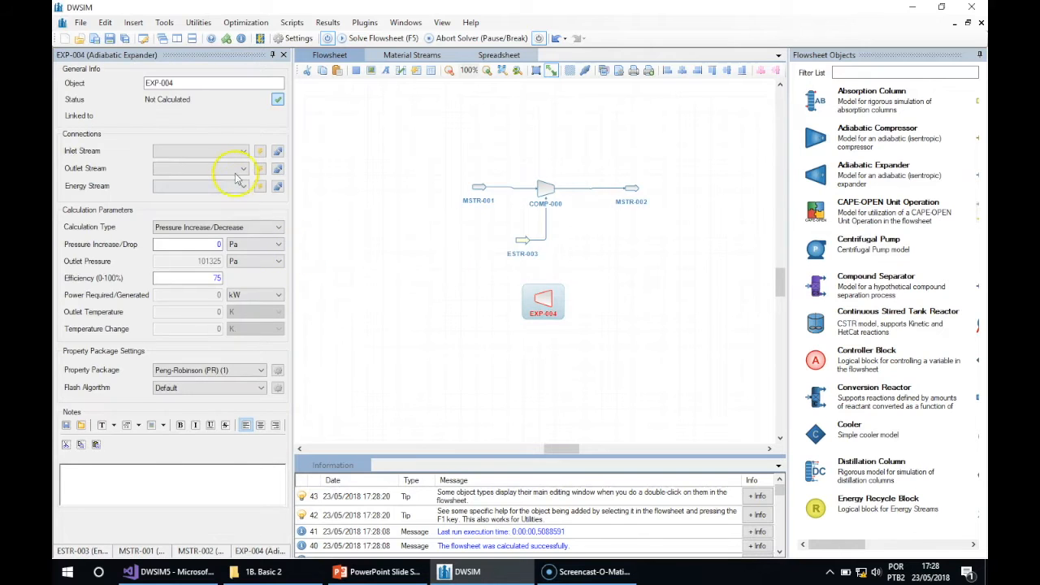
left_click(260, 151)
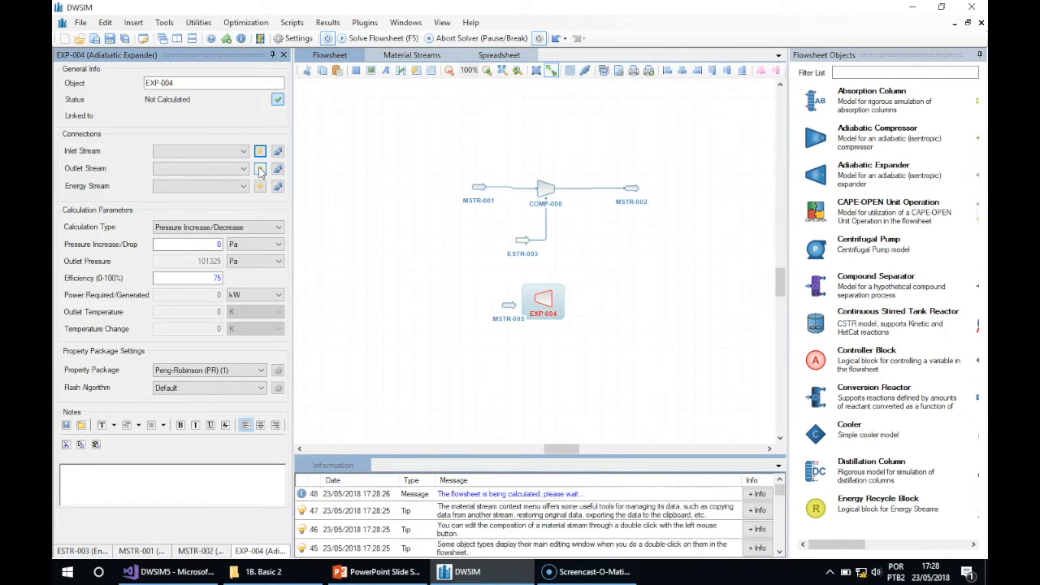
left_click(260, 168)
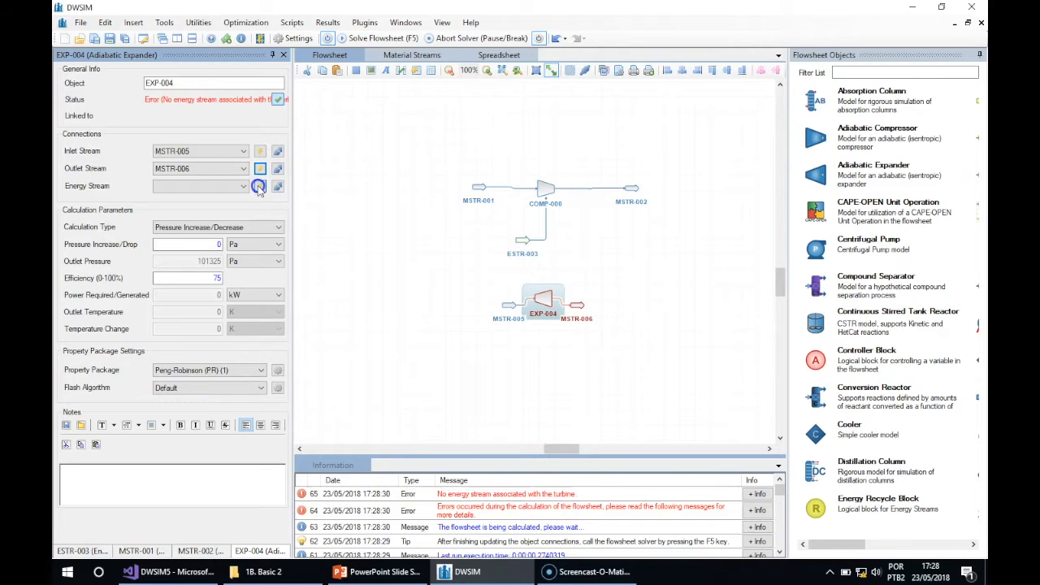
left_click(258, 187)
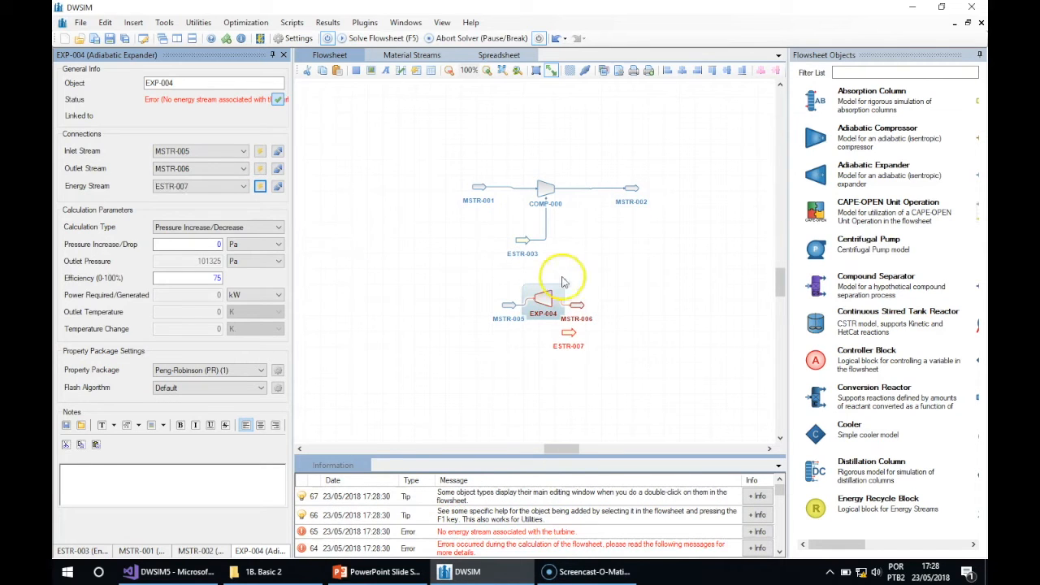
Move the expander's inlet and outlet streams farther apart and set the inlet stream's pressure to 500000 Pa.
left_click_drag(512, 307, 502, 297)
left_click_drag(573, 301, 613, 298)
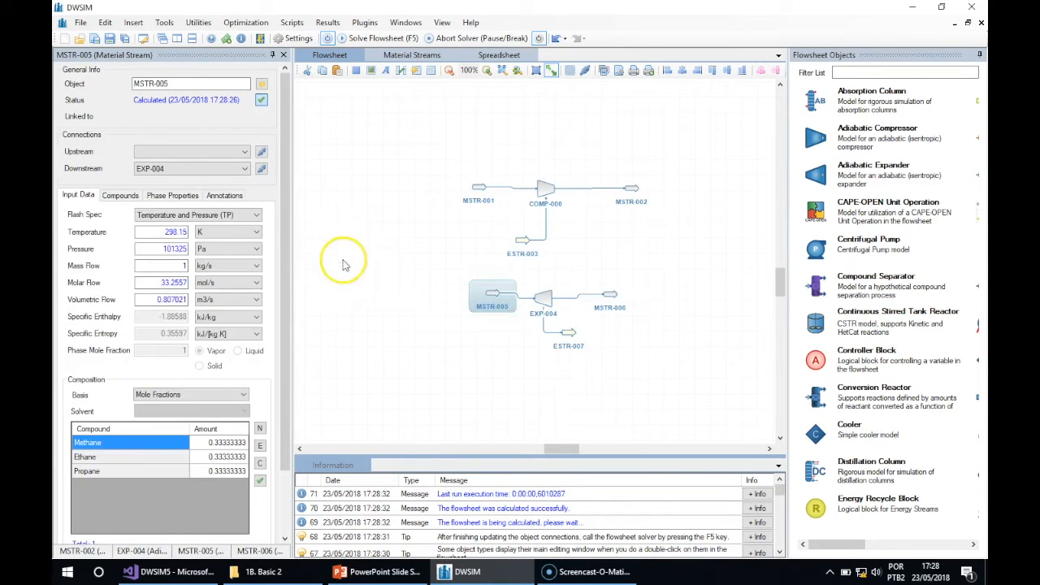
double_click(155, 249)
type("500000")
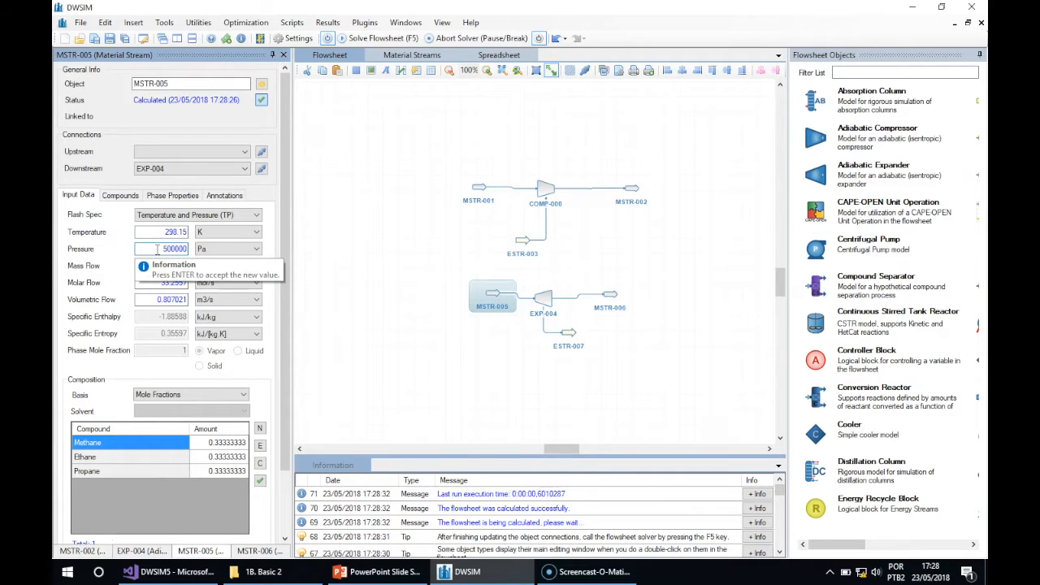
key("Return")
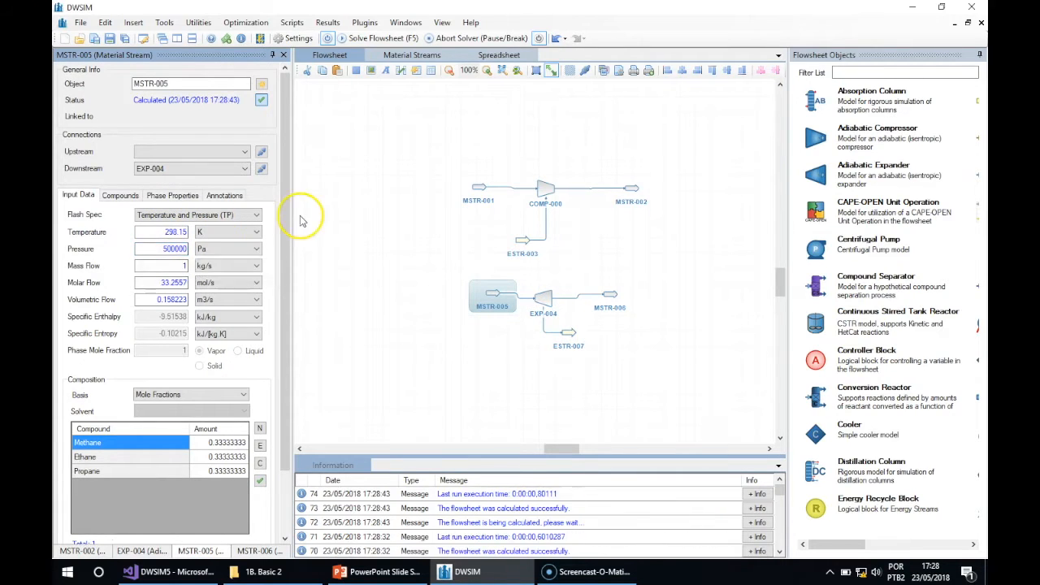
Switch the adiabatic expander's calculation type to Outlet Pressure and set the outlet pressure to 120000 Pa.
left_click_drag(542, 297, 549, 301)
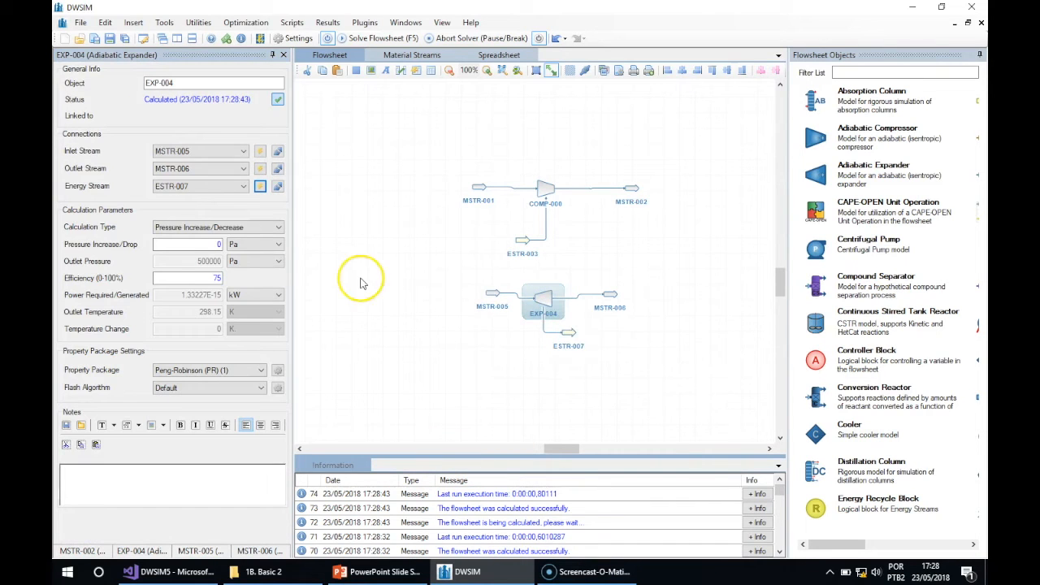
left_click(209, 246)
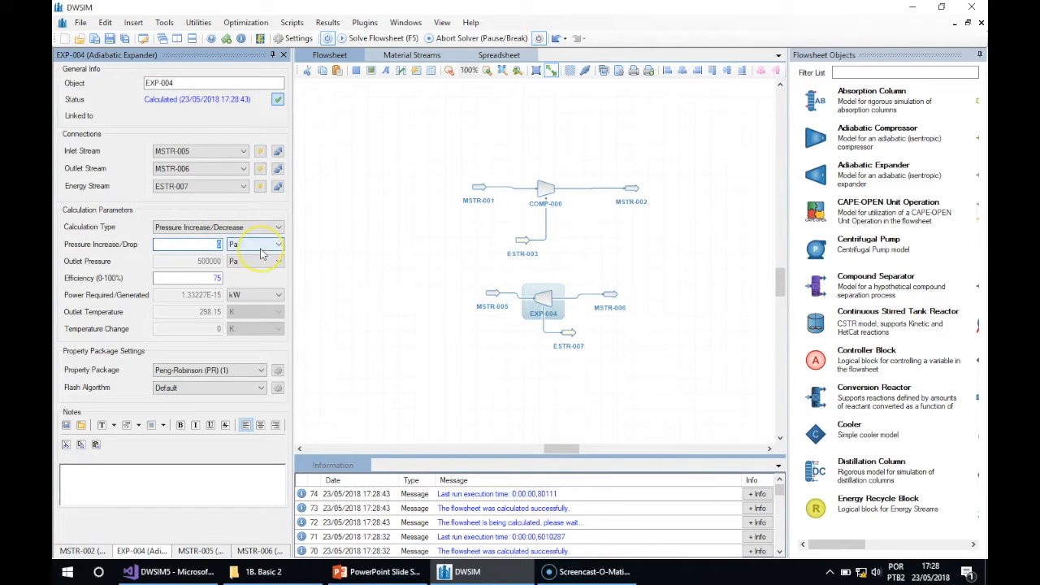
left_click(205, 228)
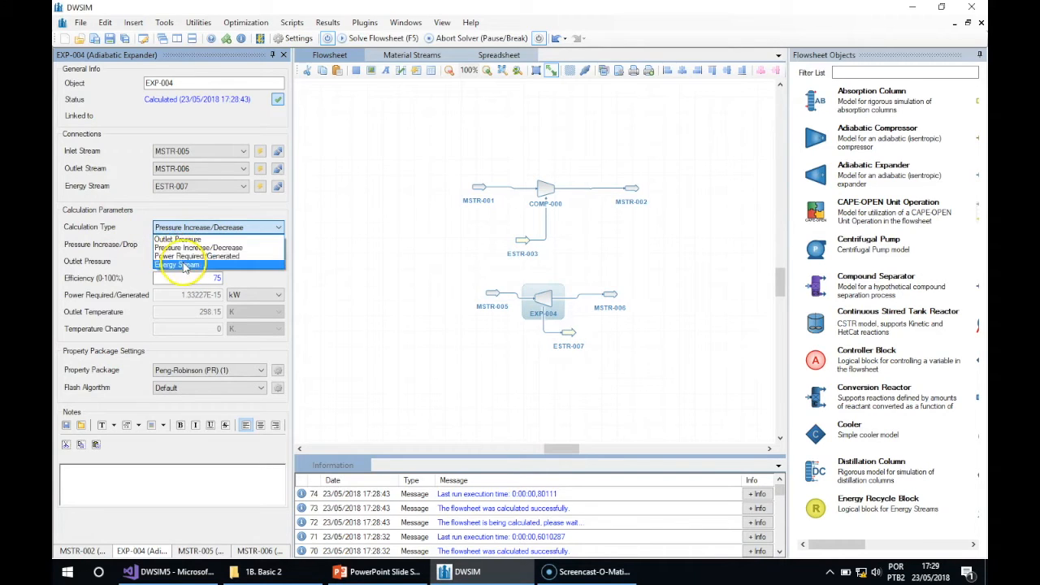
left_click(195, 241)
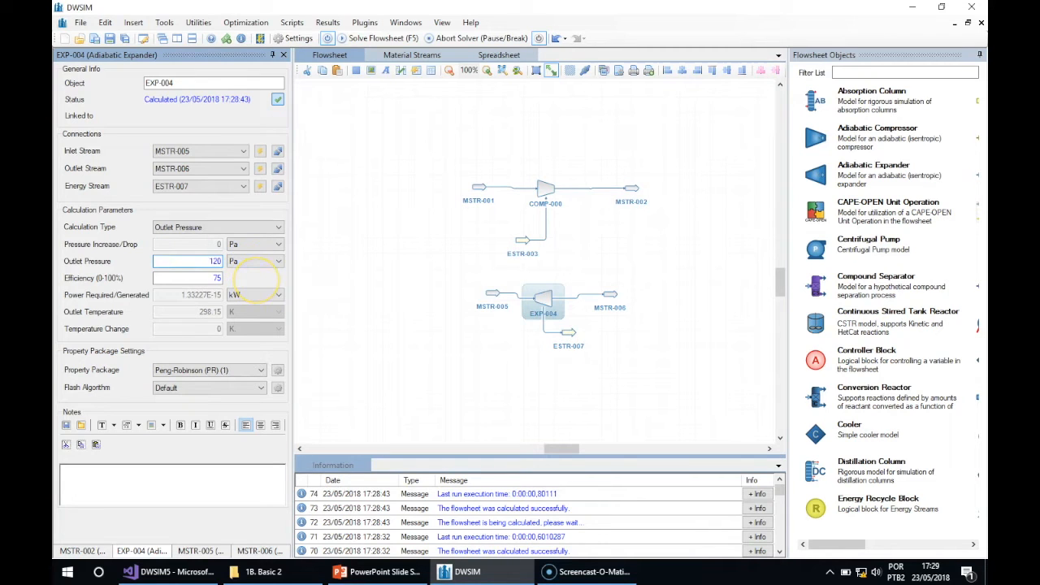
key("Return")
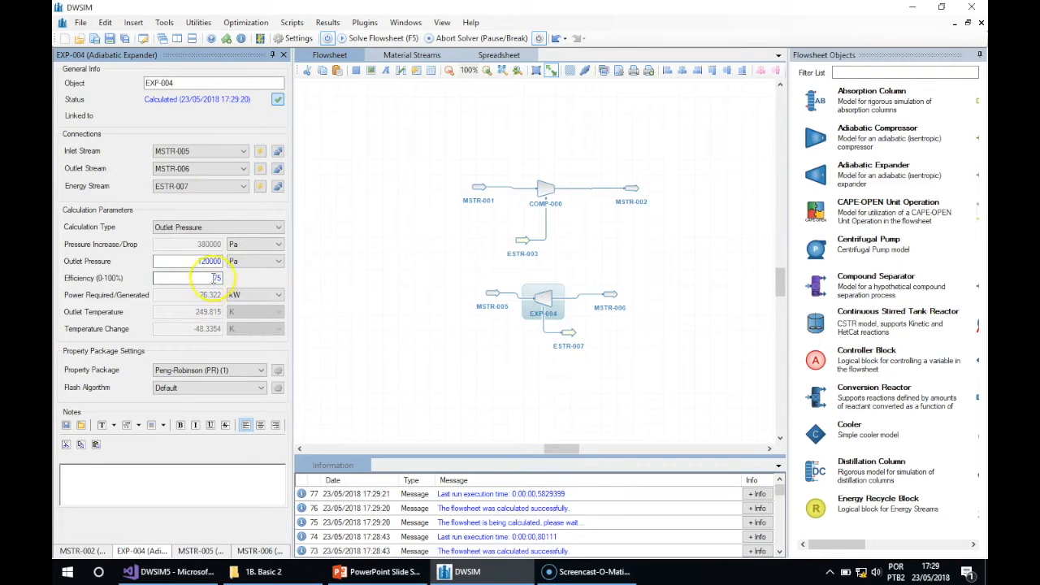
left_click_drag(215, 278, 185, 281)
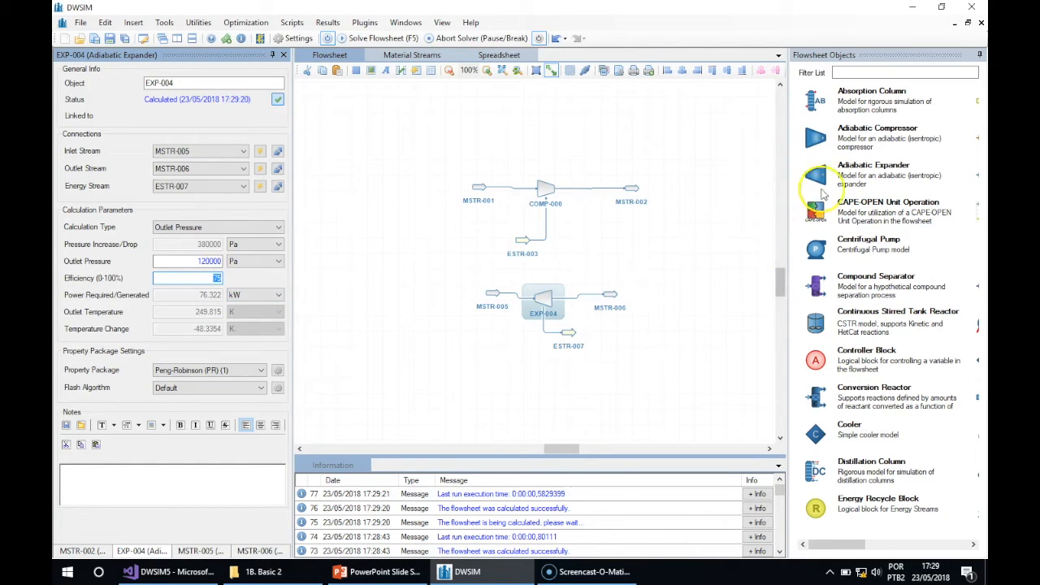
Place a centrifugal pump above the compressor and a compound separator to the left of the pump on the flowsheet.
left_click_drag(820, 252, 505, 118)
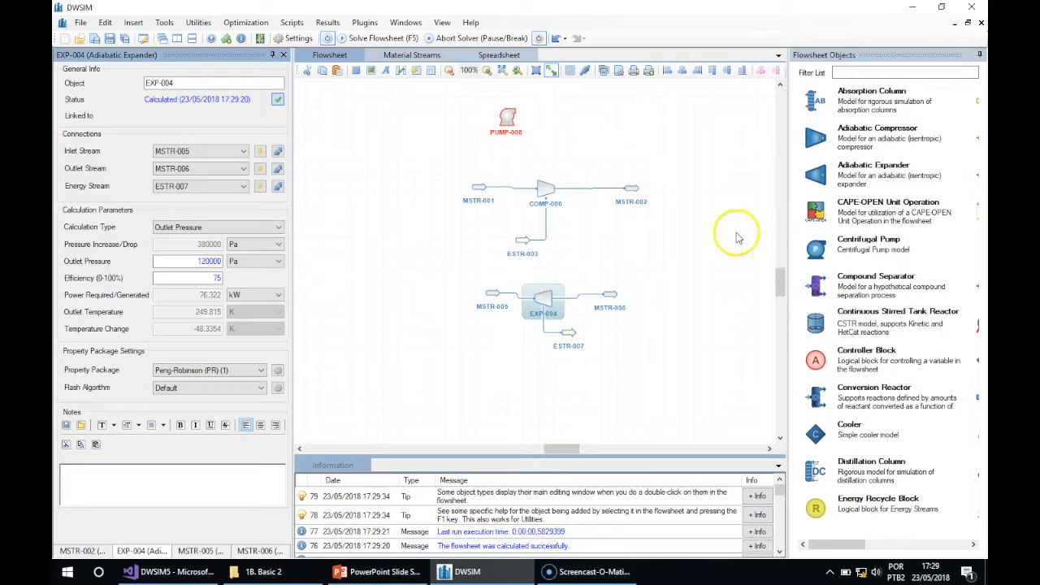
left_click_drag(827, 294, 363, 160)
Create connected inlet, outlet 1, outlet 2 and energy streams for the compound separator.
left_click(214, 190)
left_click(247, 154)
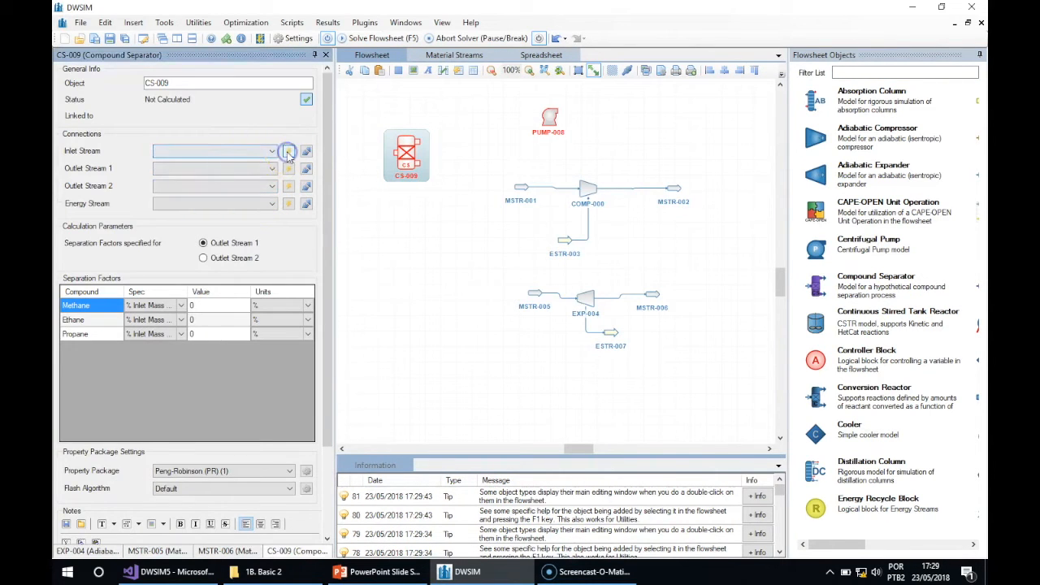
left_click(289, 151)
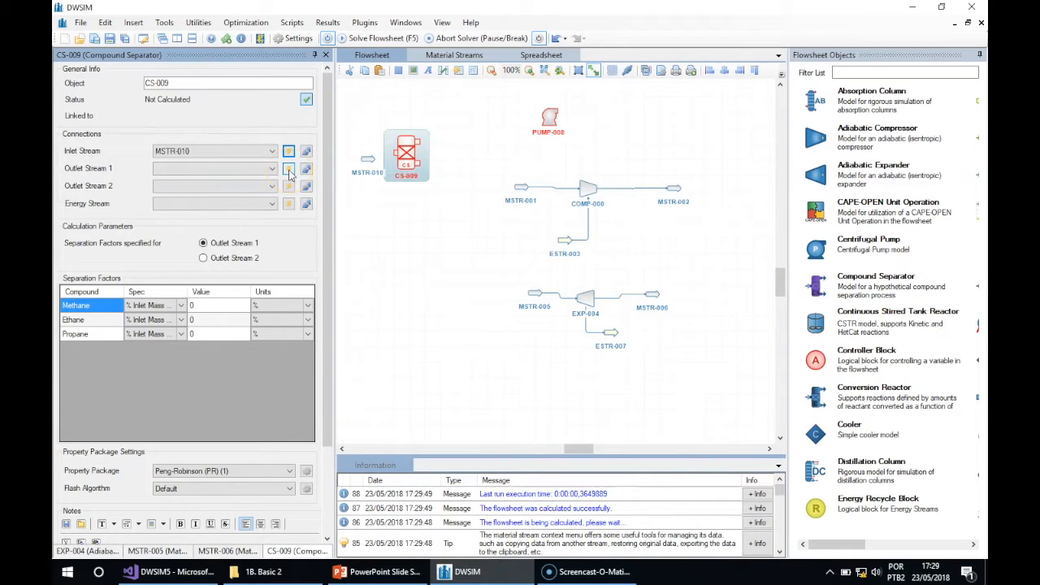
left_click(289, 171)
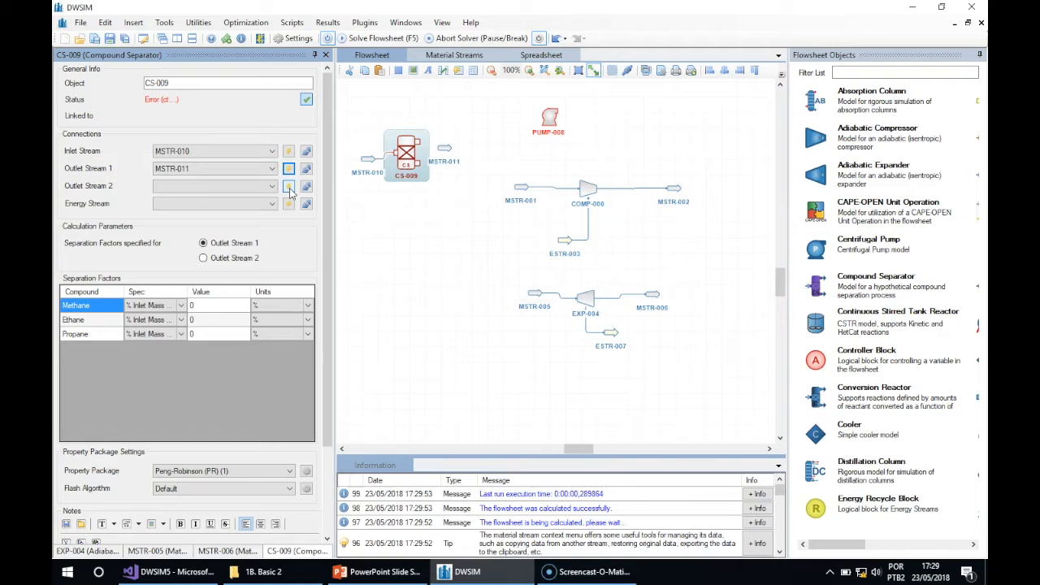
left_click(290, 189)
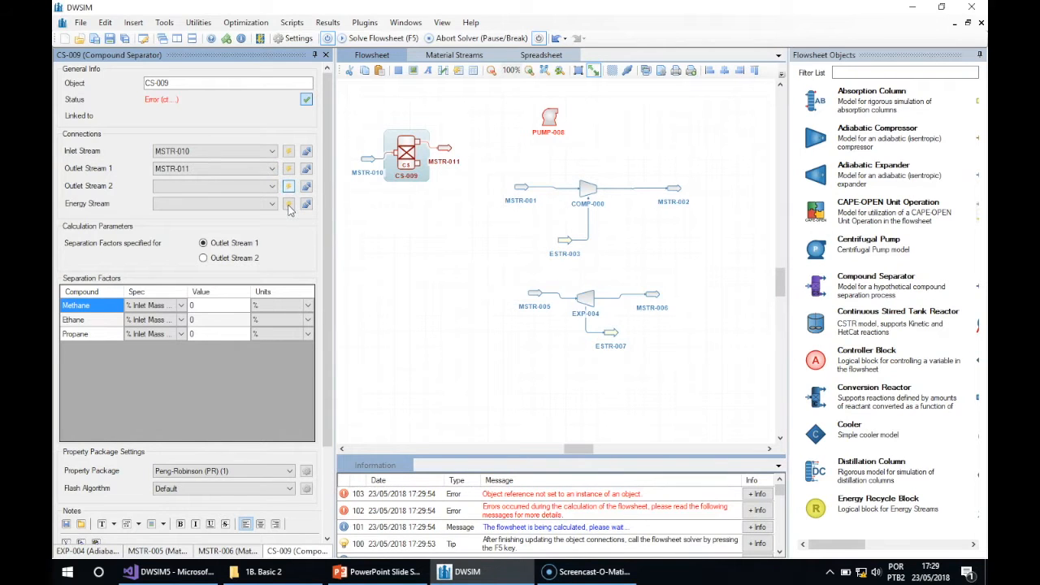
left_click(289, 208)
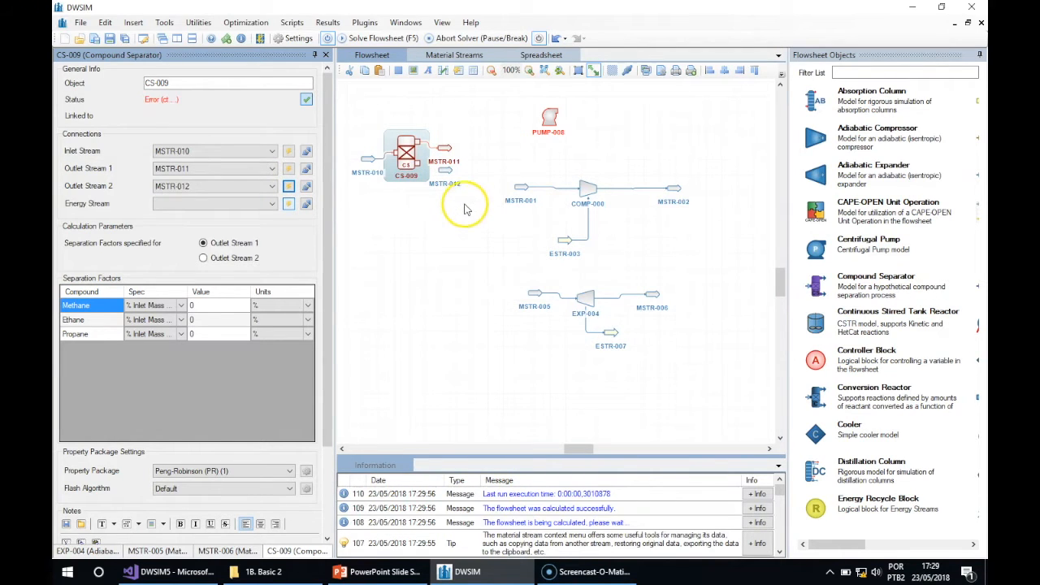
Spread the compound separator's two outlet streams apart vertically and move its energy stream below them.
left_click_drag(445, 151, 452, 125)
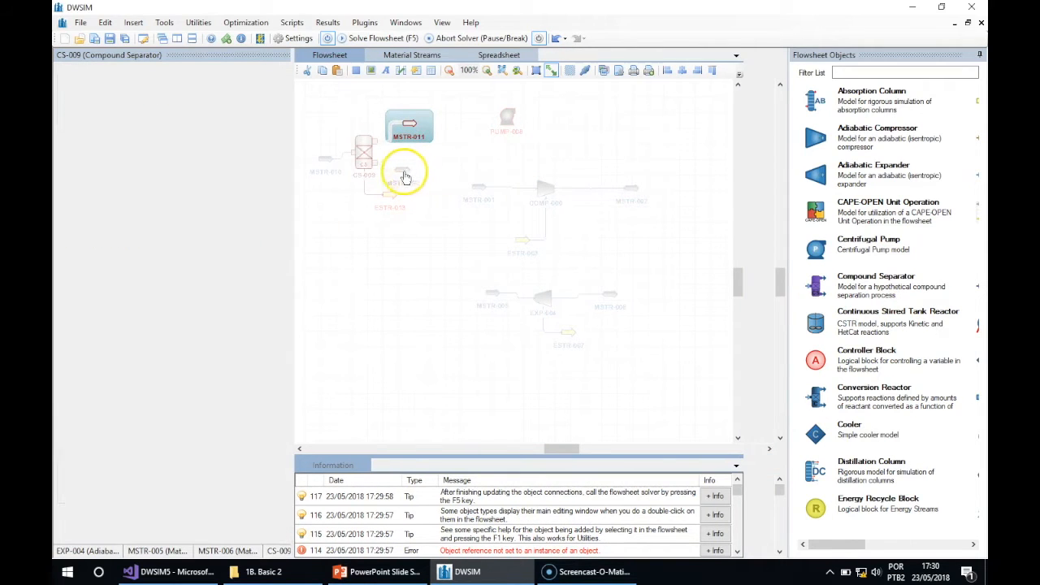
left_click(408, 178)
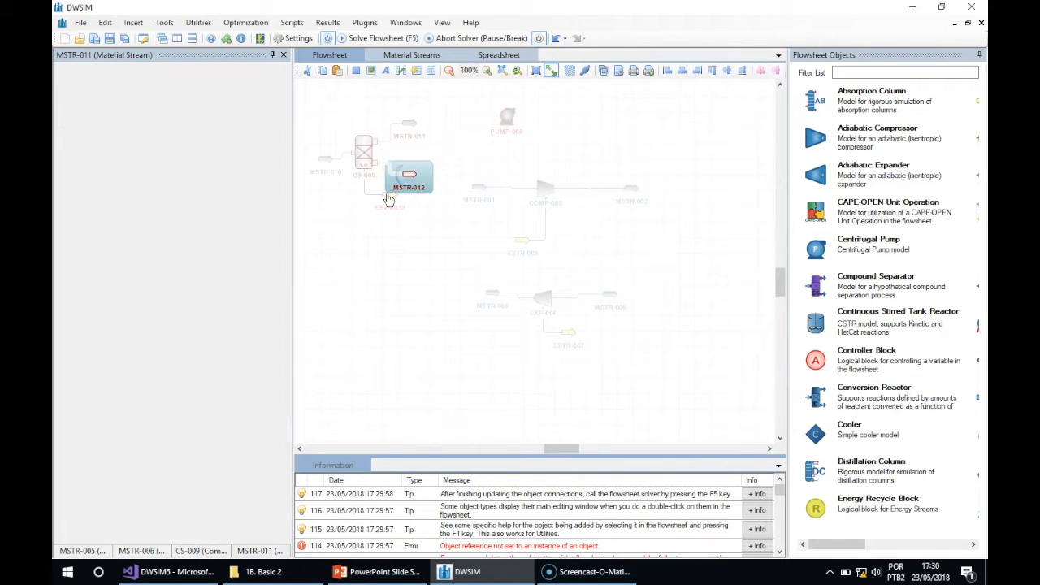
left_click(391, 201)
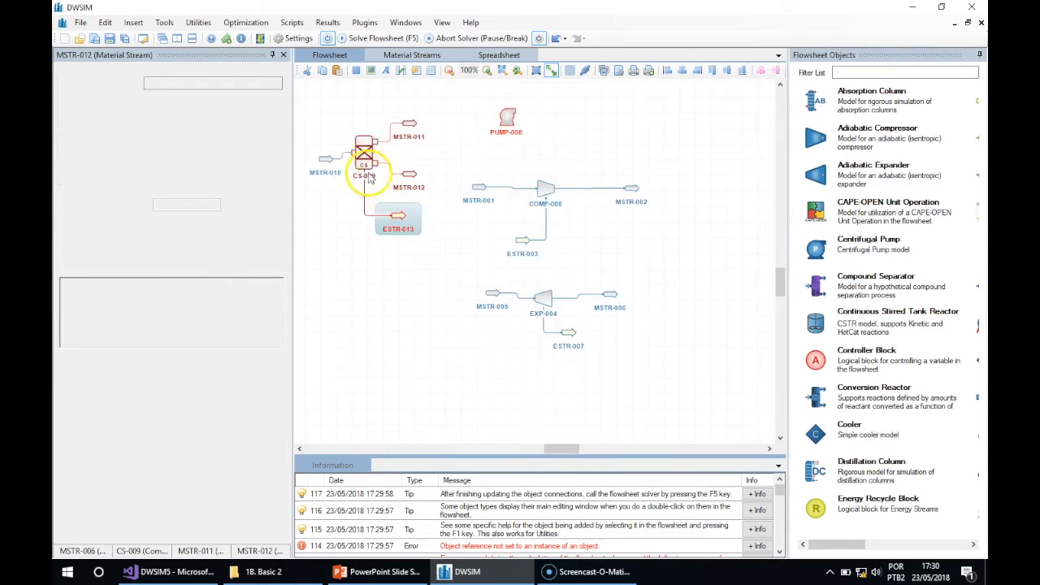
left_click(324, 161)
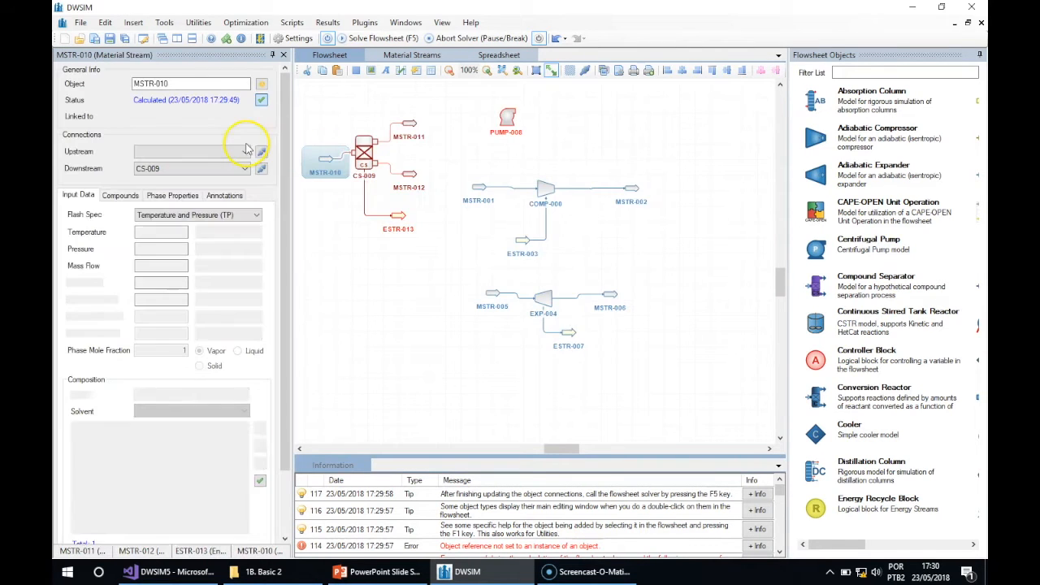
Set the compound separator's methane separation factor for outlet stream 1 to 50 %.
left_click(363, 153)
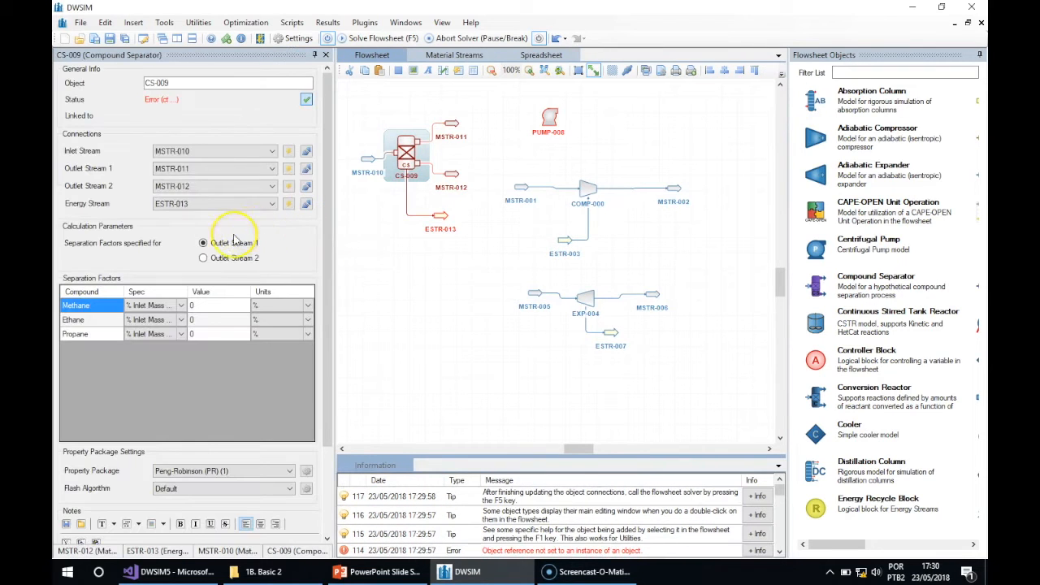
left_click(207, 306)
left_click(205, 306)
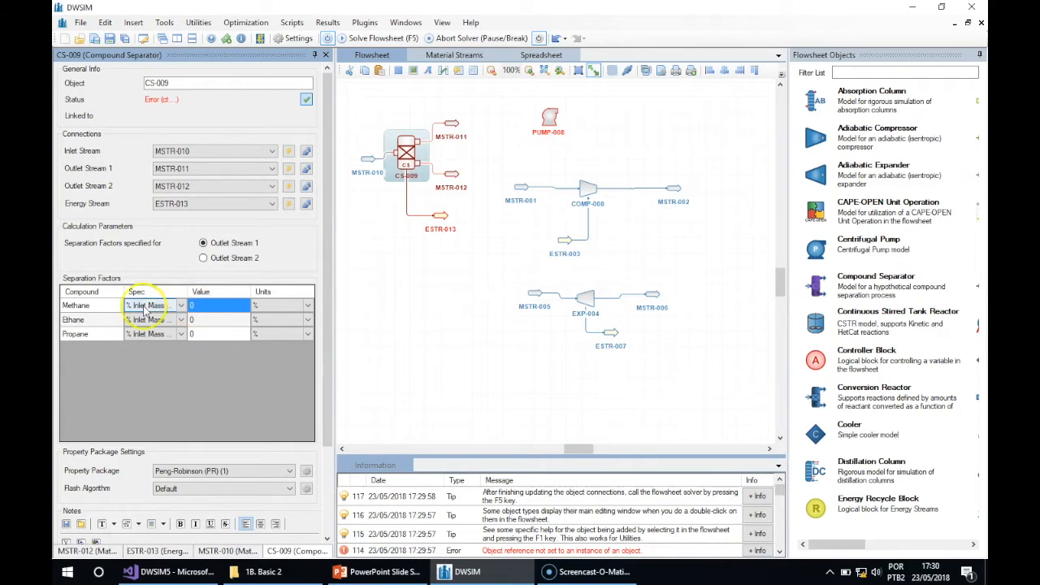
left_click(100, 307)
left_click(100, 321)
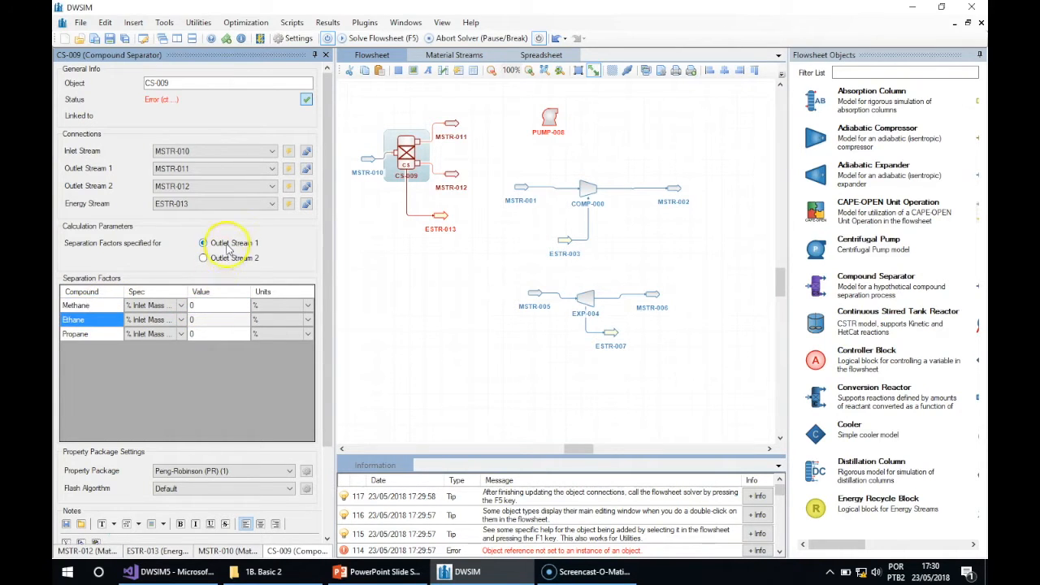
left_click(219, 308)
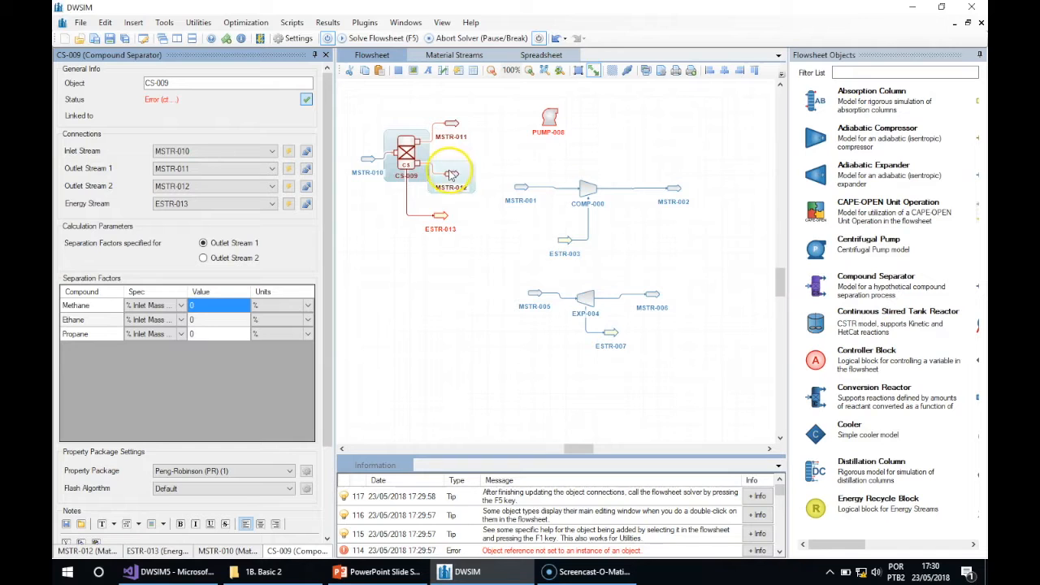
left_click(216, 307)
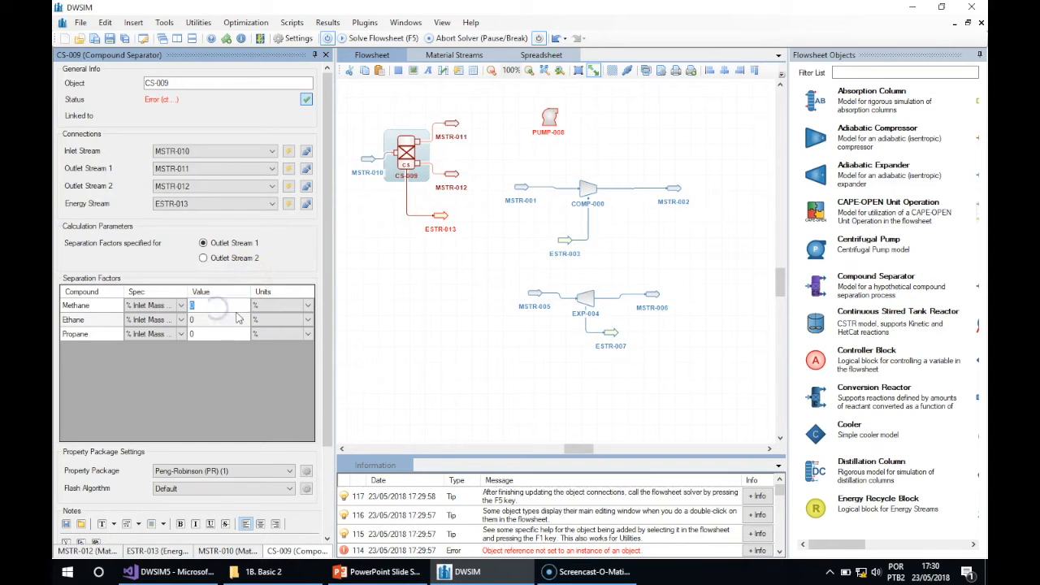
key("Return")
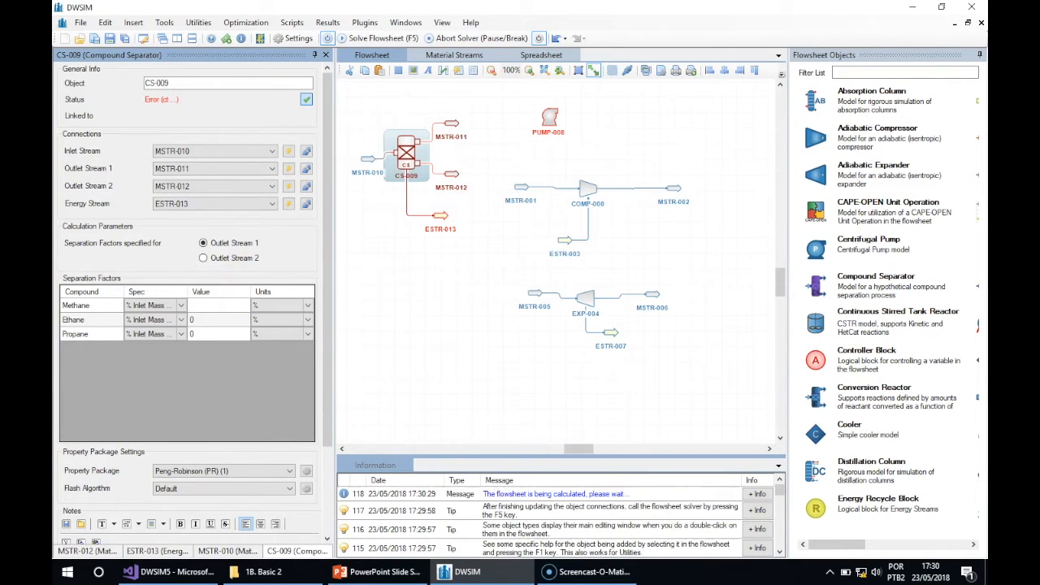
Set the compound separator's separation factors to 50 % for ethane and 100 % for propane.
left_click(216, 319)
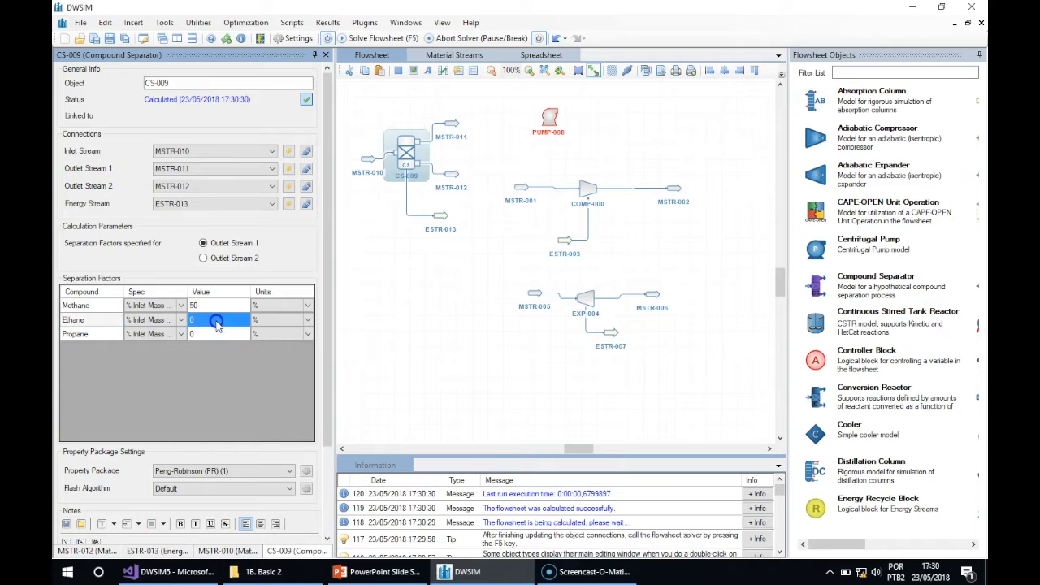
type("50")
key("Return")
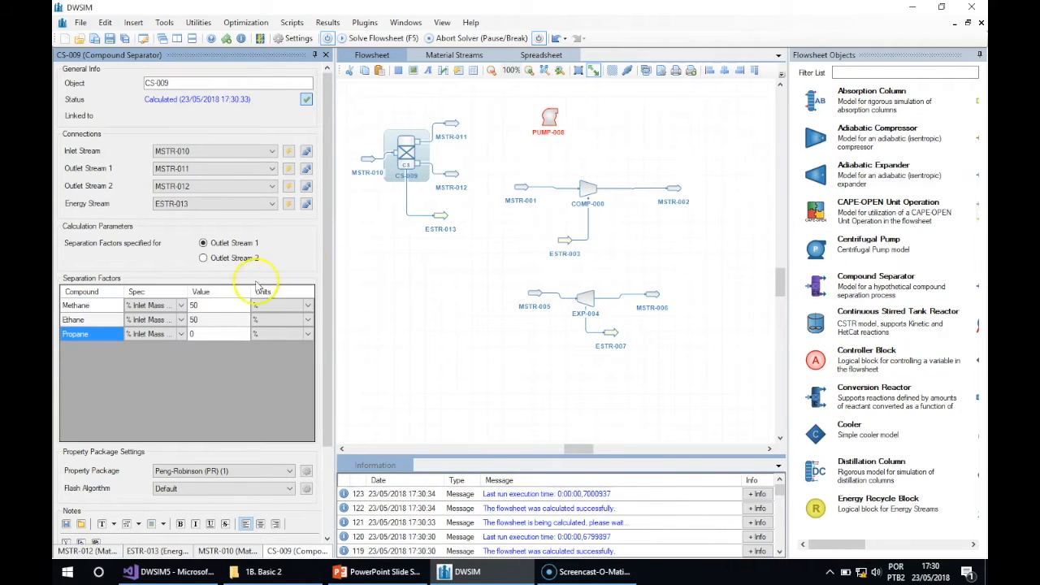
left_click(199, 335)
type("100")
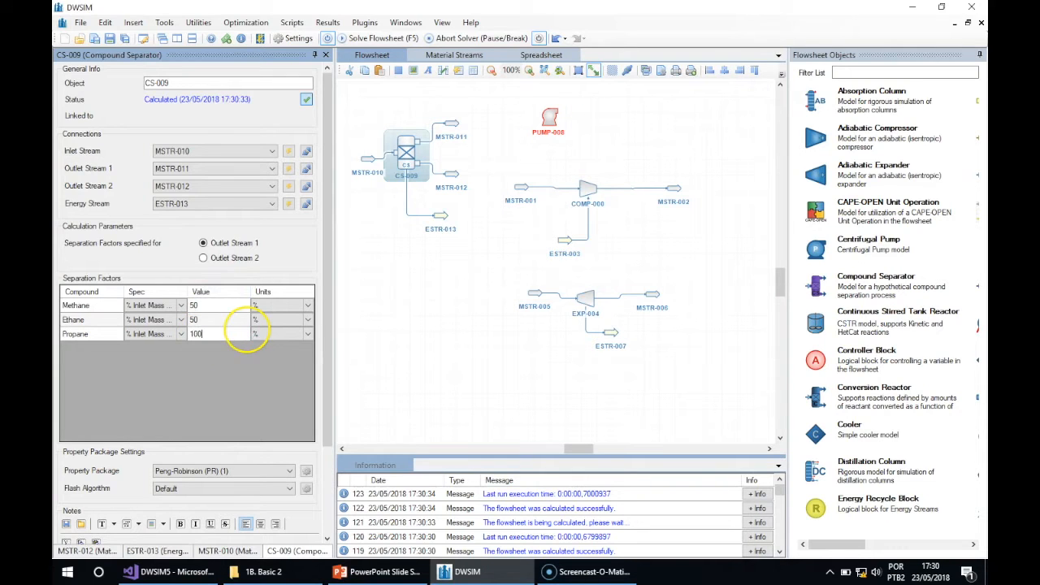
key("Return")
Examine the propane separation factor and the resulting compositions of the compound separator's two outlet streams.
mouse_move(406, 163)
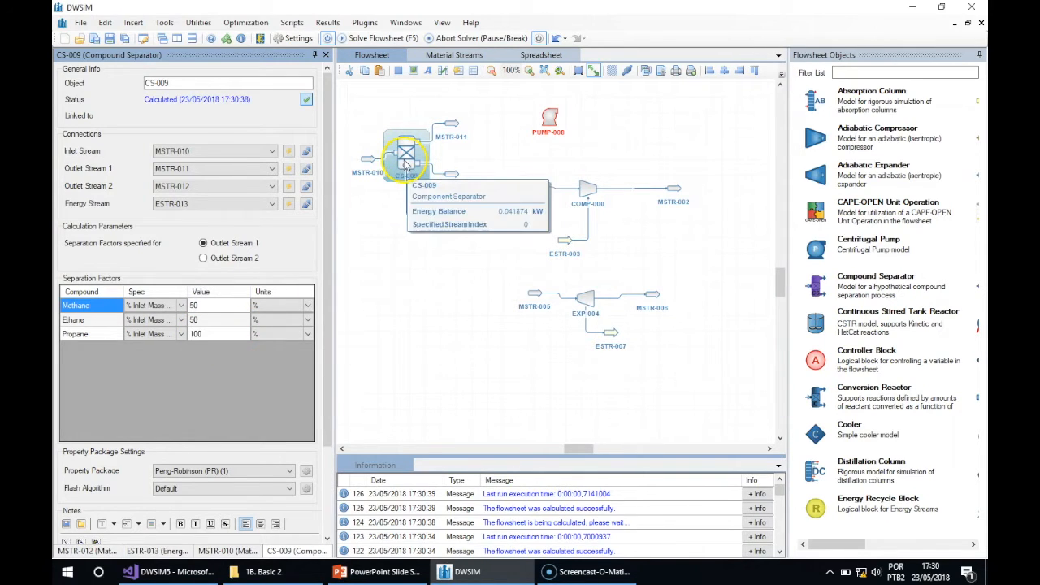
left_click(95, 337)
left_click(218, 336)
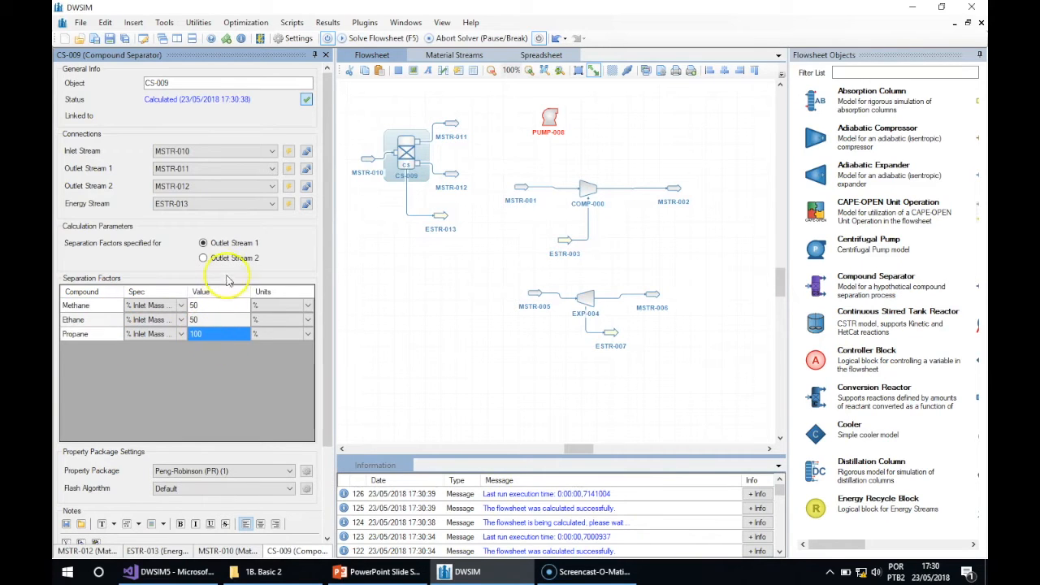
mouse_move(455, 173)
left_click(447, 125)
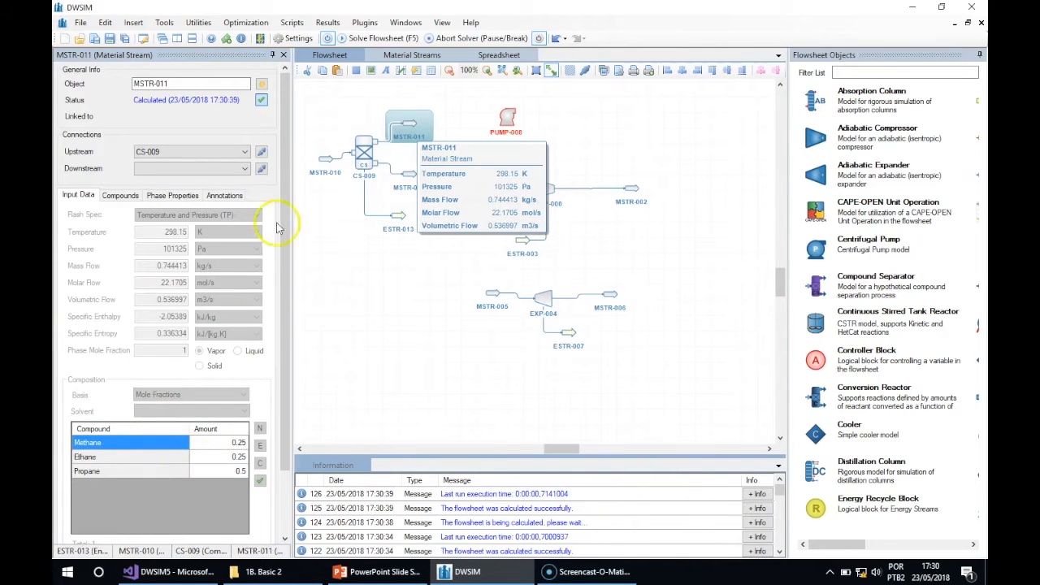
left_click(406, 173)
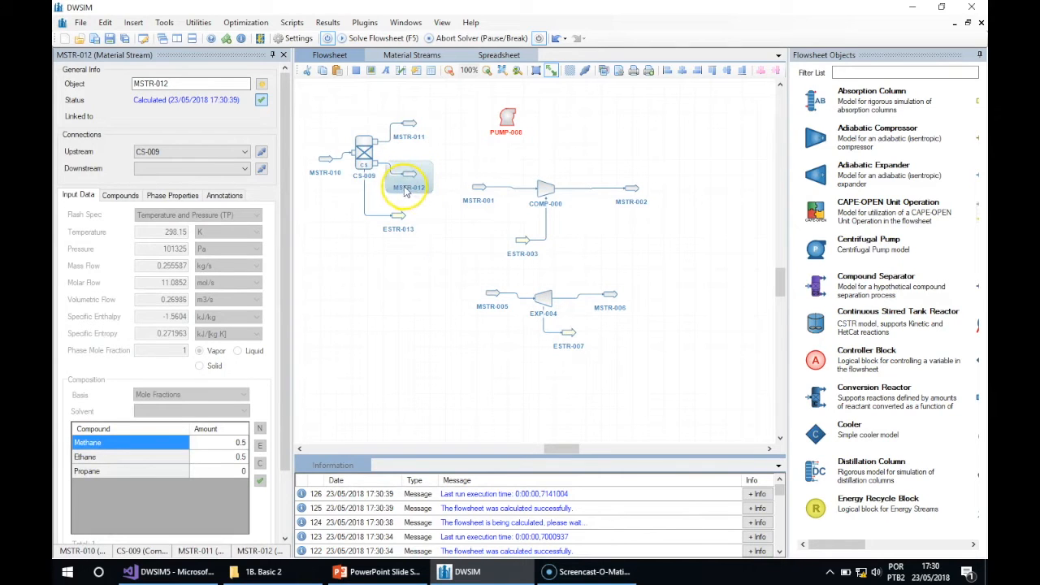
left_click(212, 482)
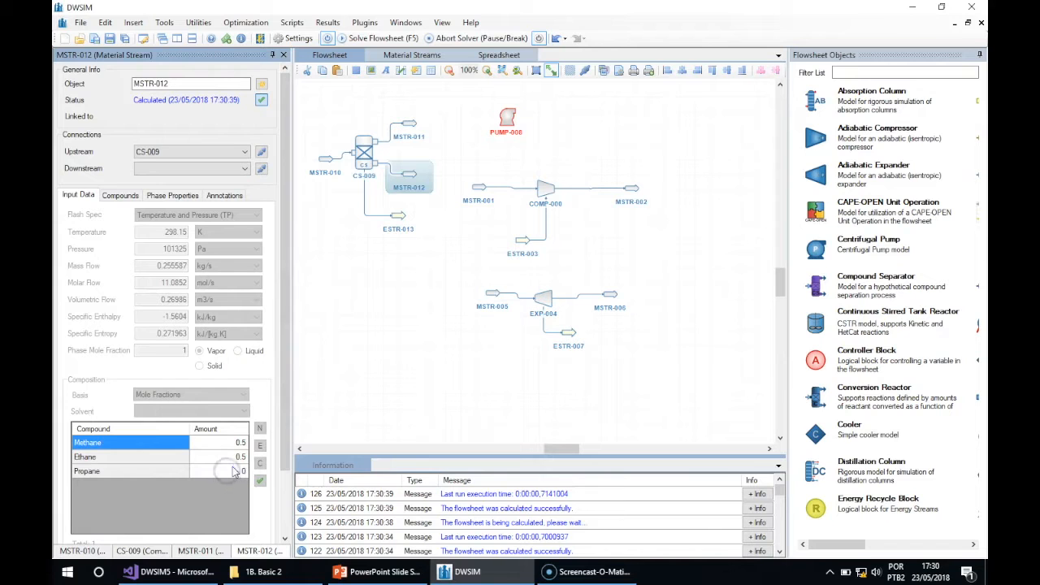
Review the available specification types for methane's separation factor in the compound separator, keeping % Inlet Mass Flow.
left_click(365, 155)
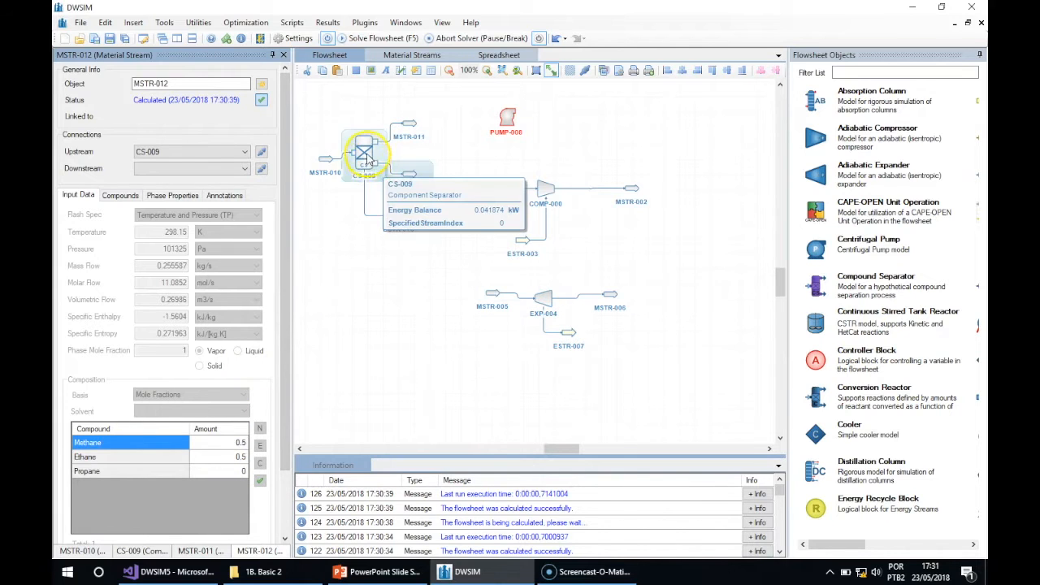
left_click(140, 306)
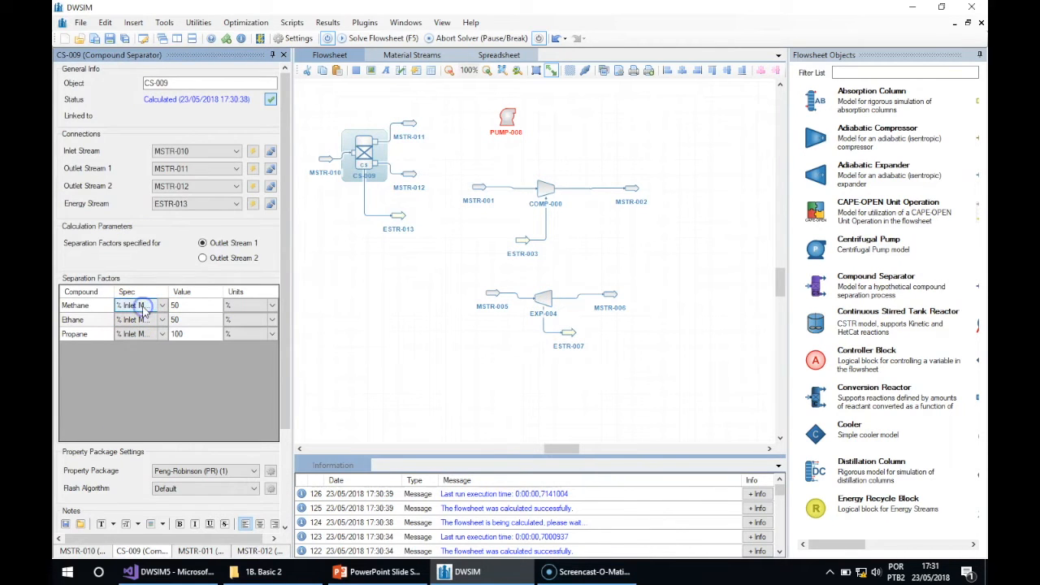
left_click(159, 307)
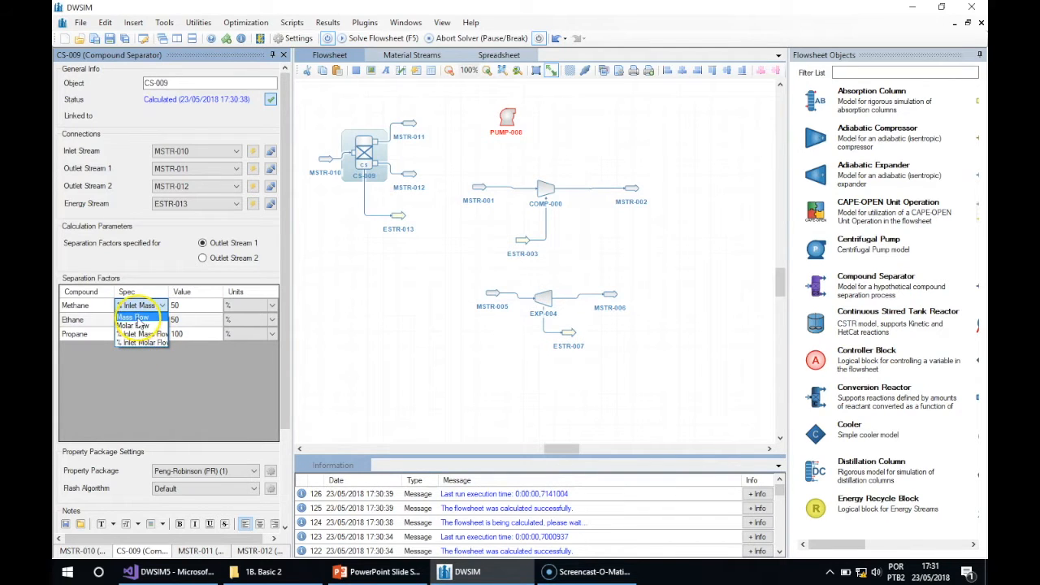
left_click(142, 333)
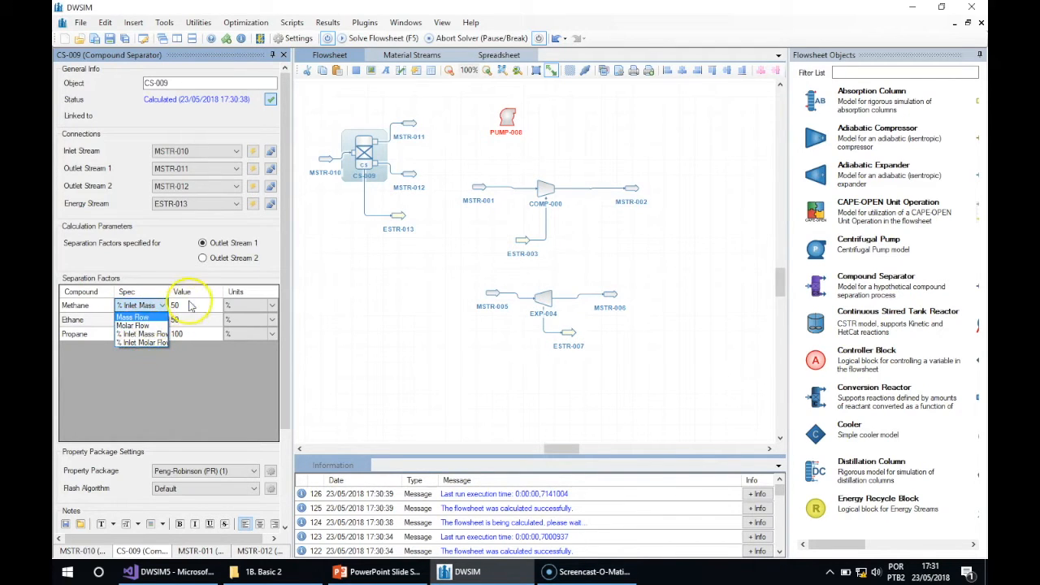
left_click(197, 307)
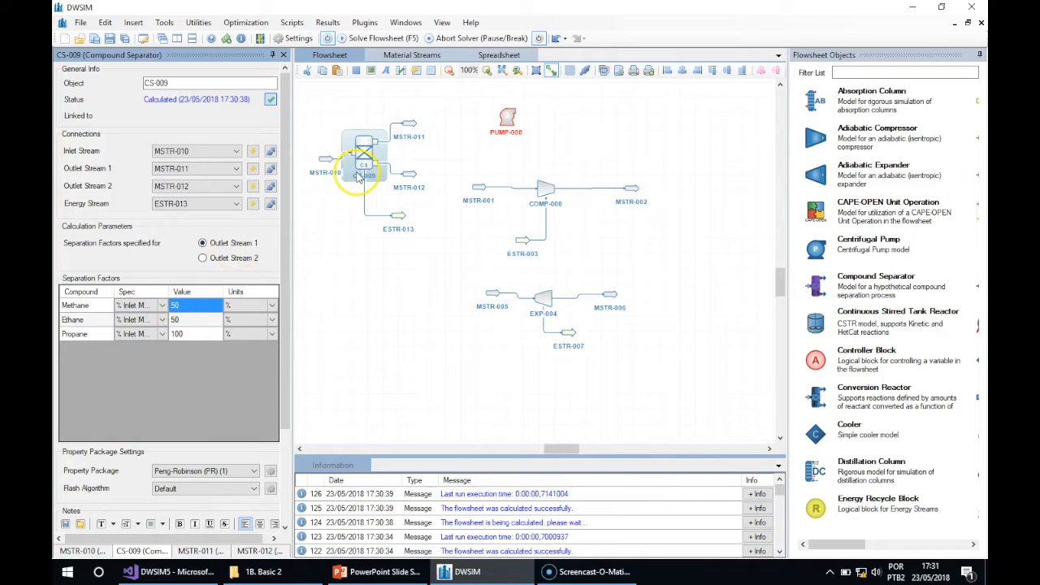
Add a Continuous Stirred Tank Reactor and a Controller Block to the flowsheet below the compound separator.
mouse_move(368, 160)
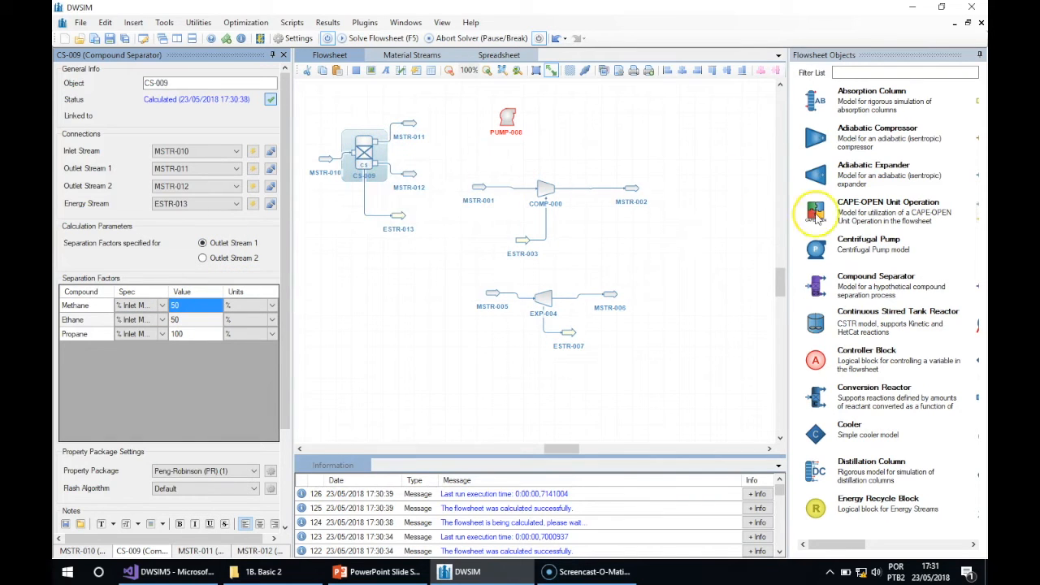
left_click_drag(859, 324, 377, 301)
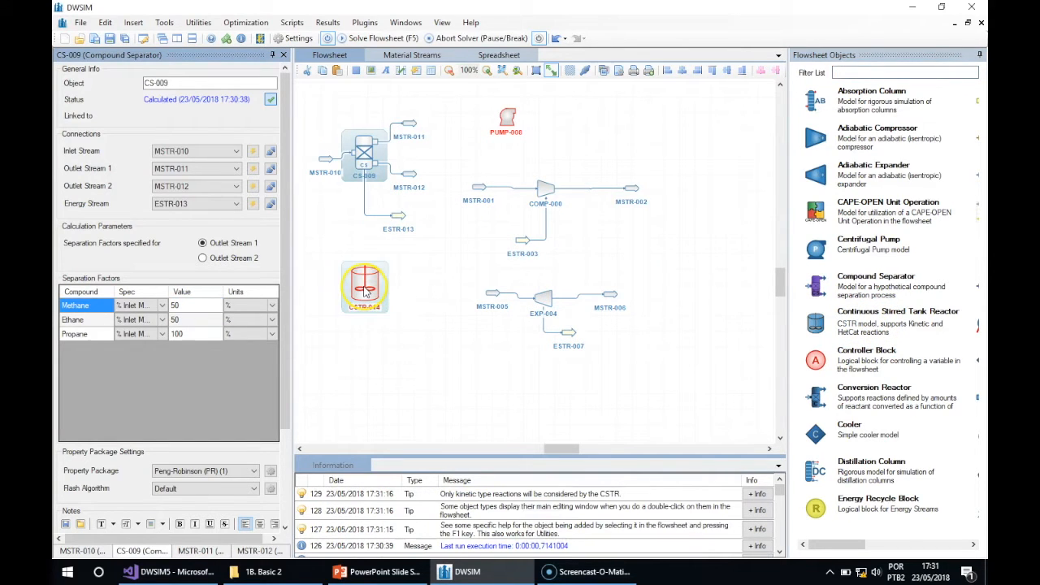
left_click(365, 294)
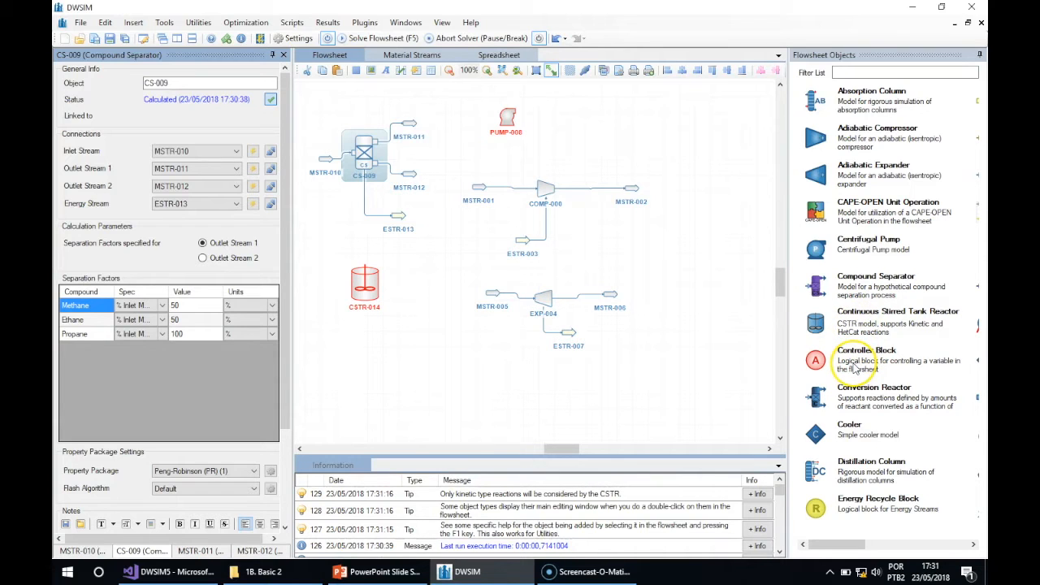
left_click_drag(853, 370, 411, 277)
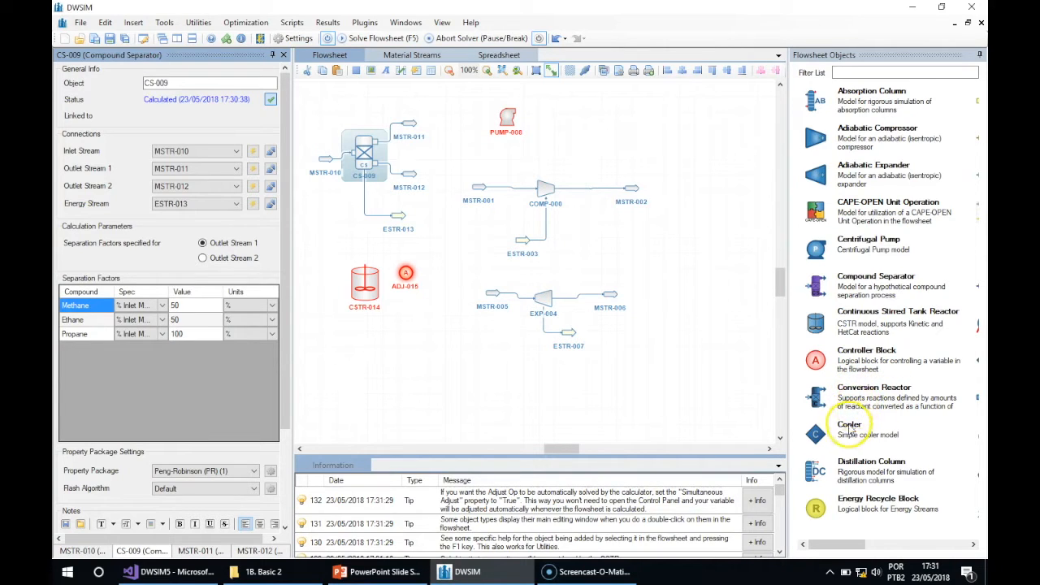
Add a Cooler below the reactor with new inlet, outlet and energy streams, and space its material streams apart.
left_click_drag(845, 431, 382, 351)
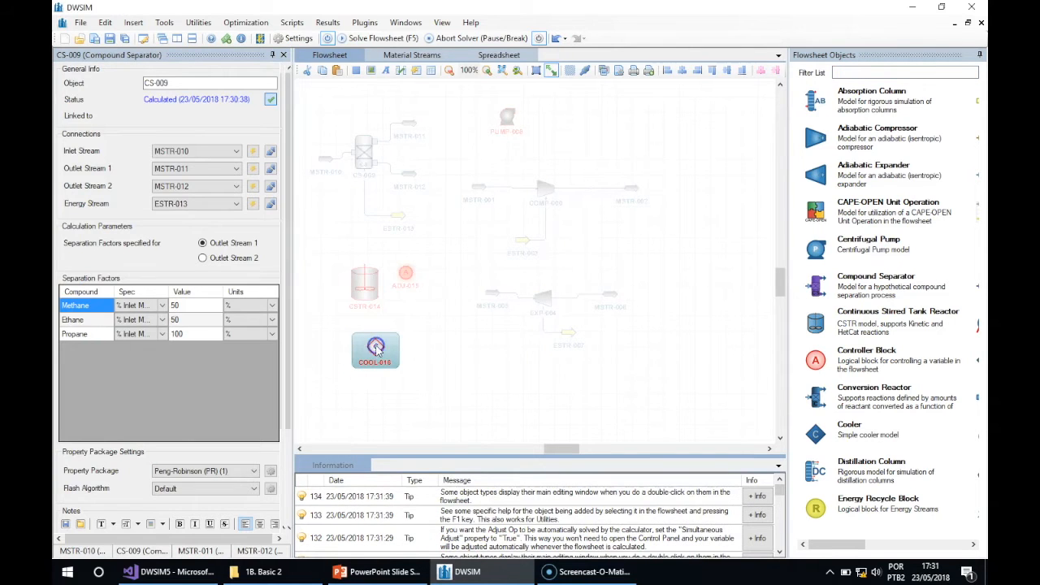
left_click(264, 153)
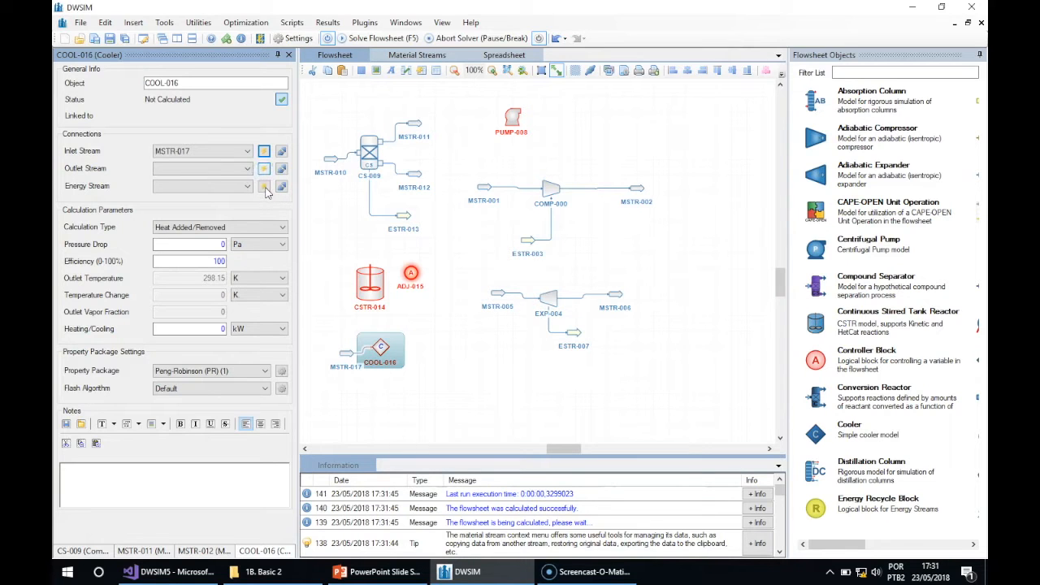
left_click(264, 169)
left_click(264, 187)
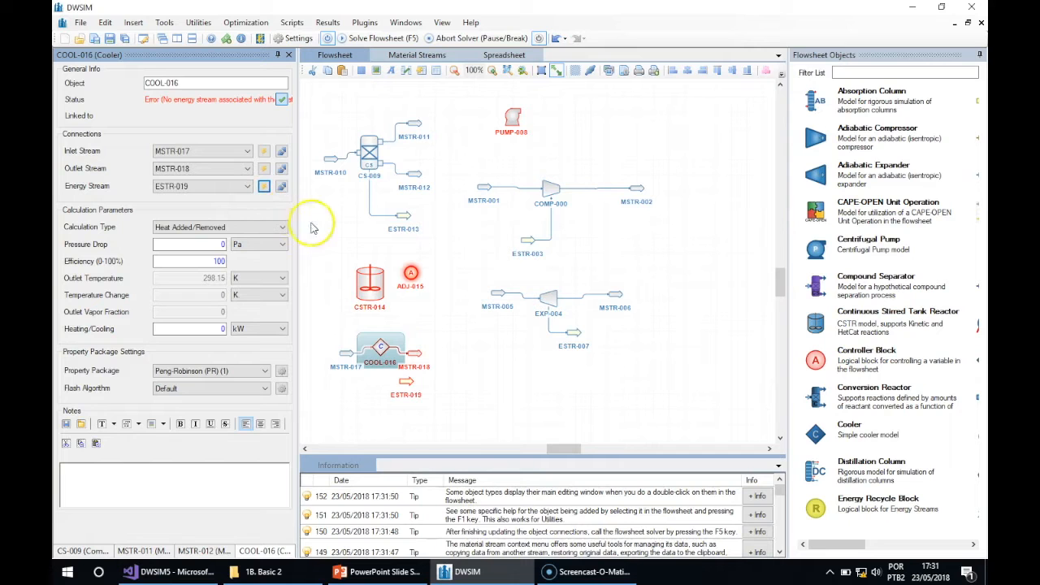
left_click(417, 355)
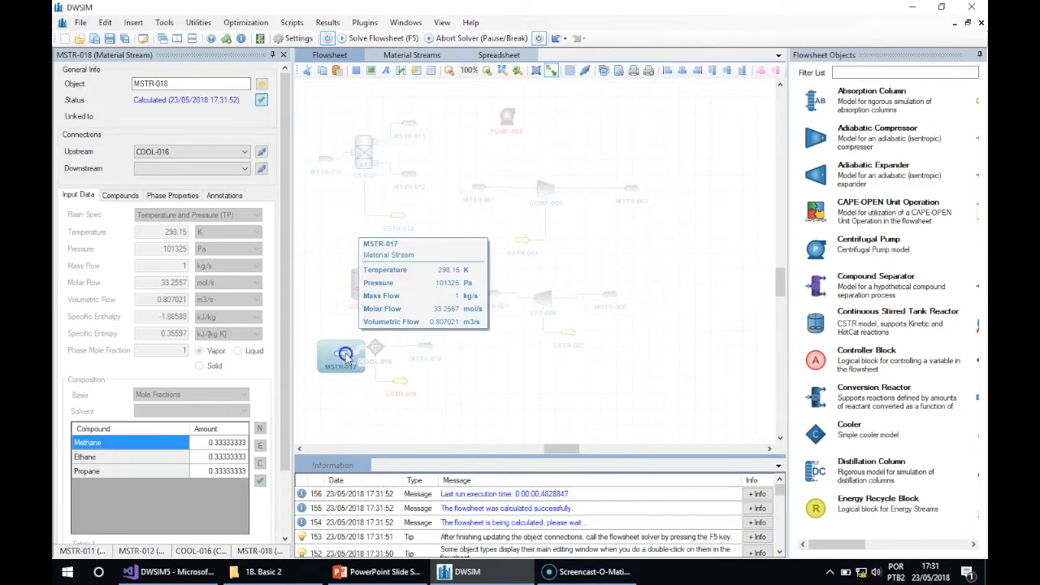
left_click_drag(346, 358, 336, 347)
Set the cooler's calculation type to Outlet Temperature with an outlet temperature of 250 K.
left_click(376, 347)
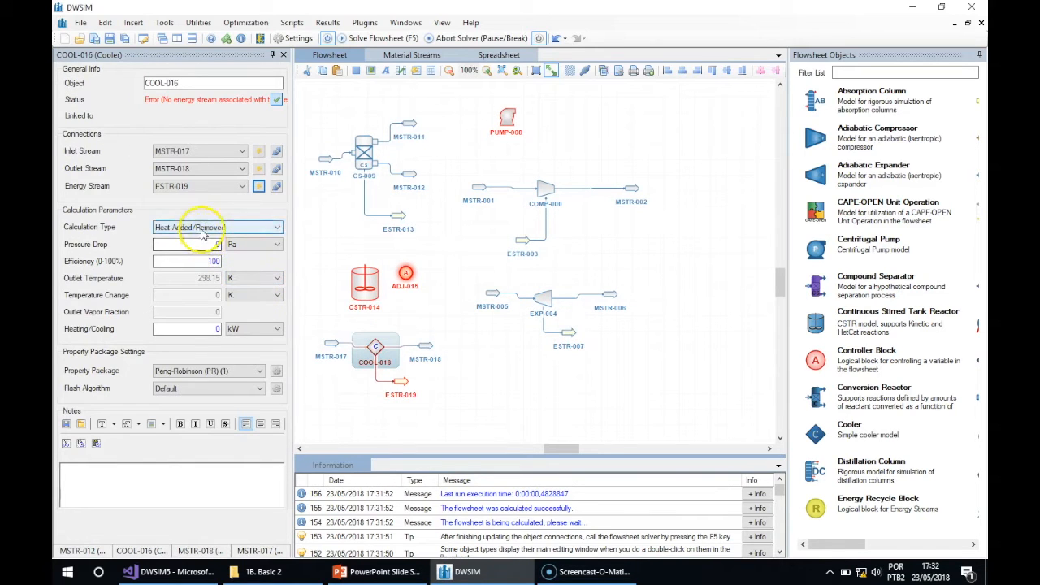
left_click(207, 227)
left_click(196, 253)
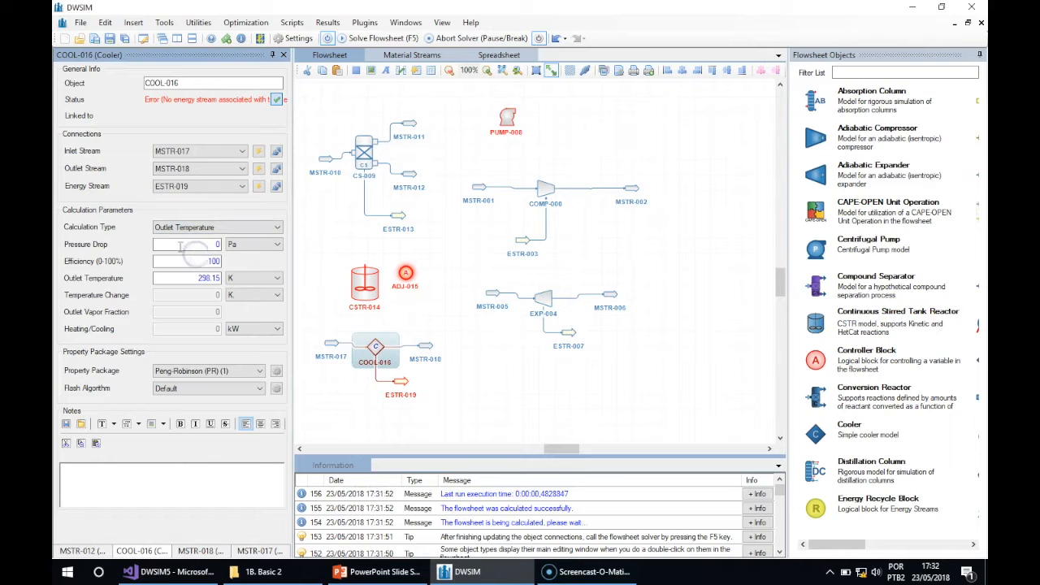
left_click(191, 278)
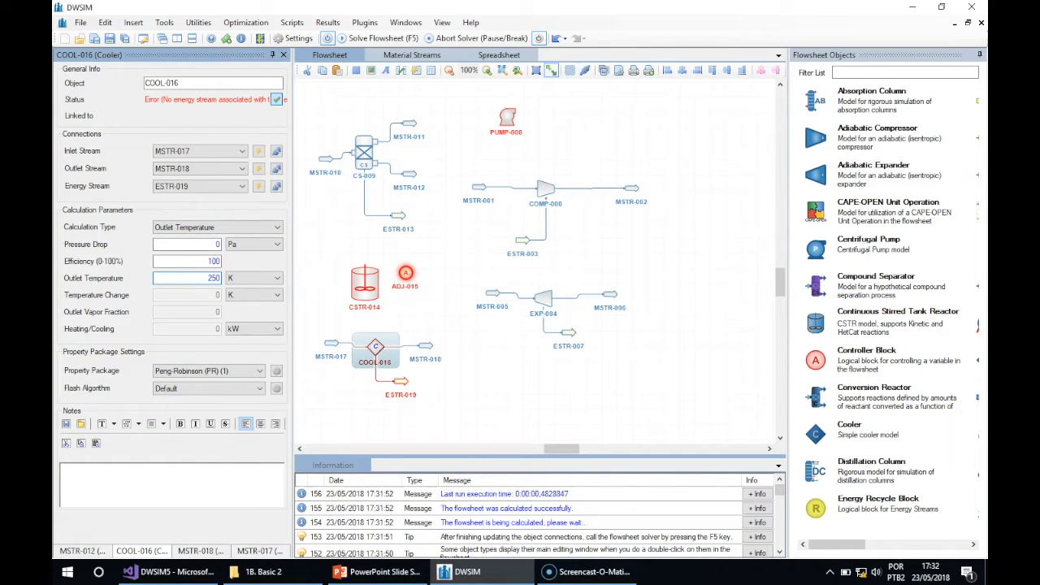
key("Return")
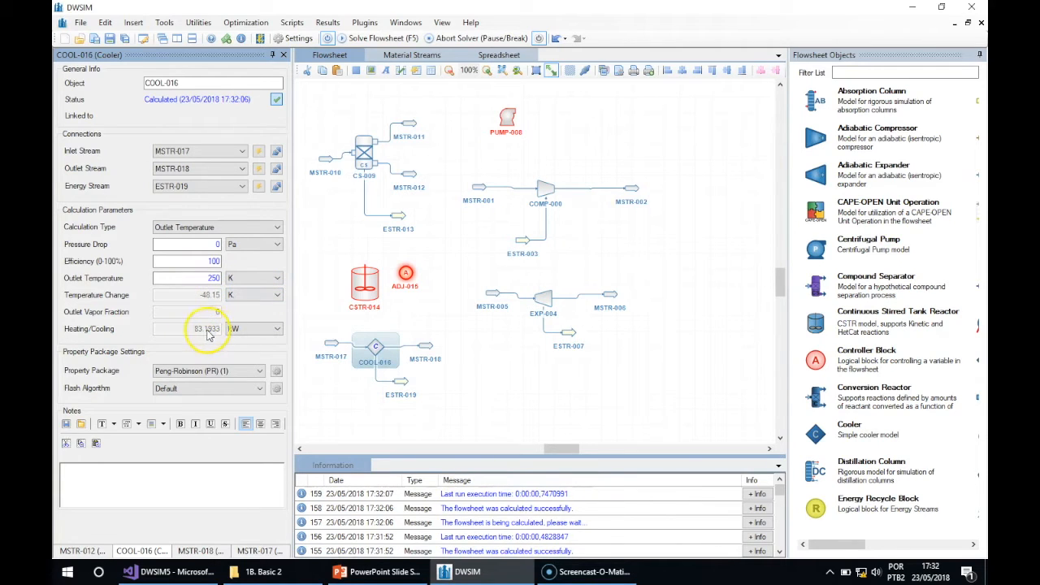
Set the cooler's calculation type to Heat Added/Removed with a heating/cooling value of 50 kW.
left_click(203, 227)
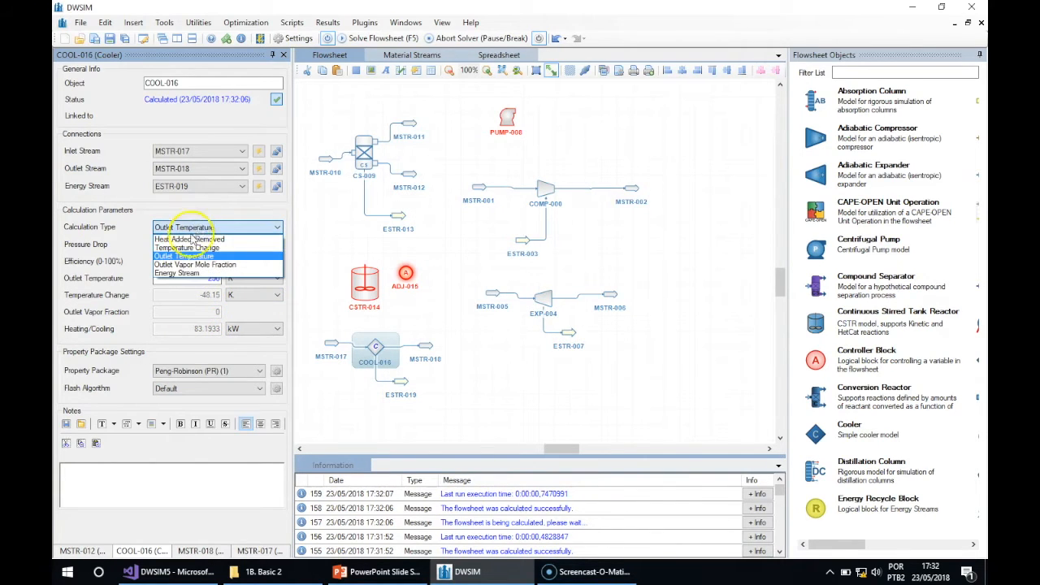
left_click(190, 238)
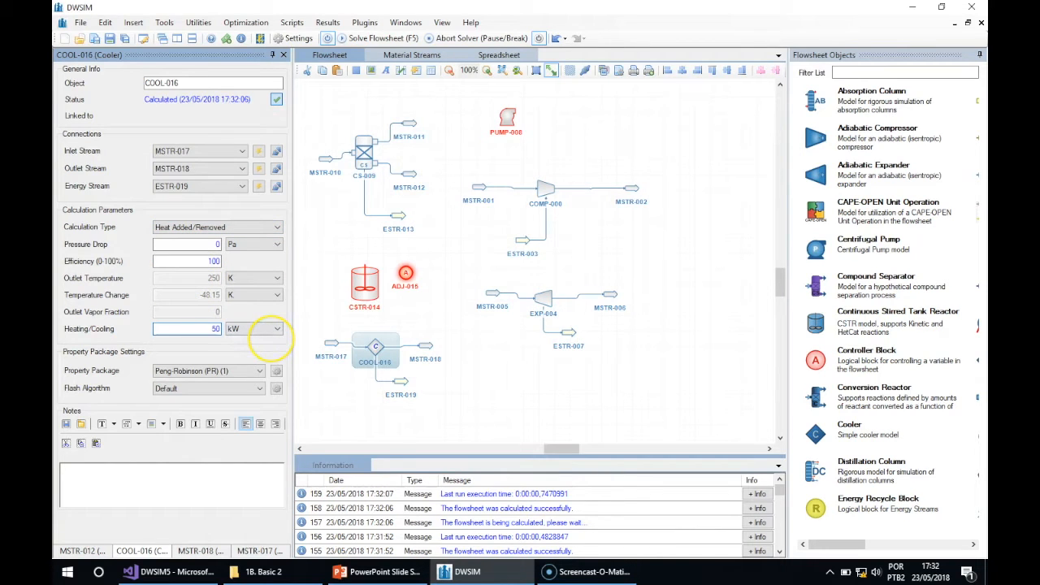
key("Return")
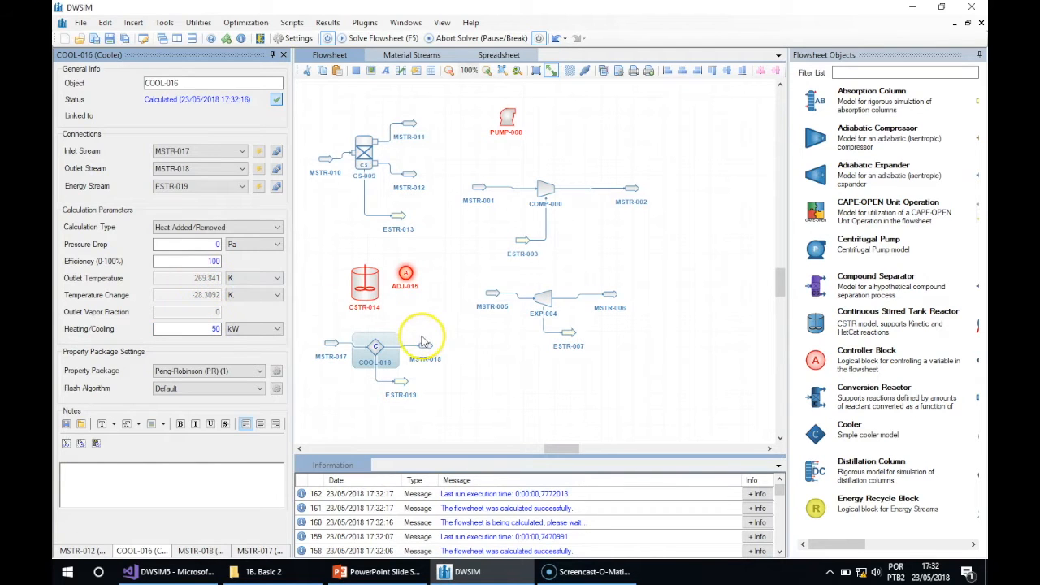
Add a Heater beside the cooler and create its inlet, outlet and energy streams.
left_click_drag(836, 544, 883, 545)
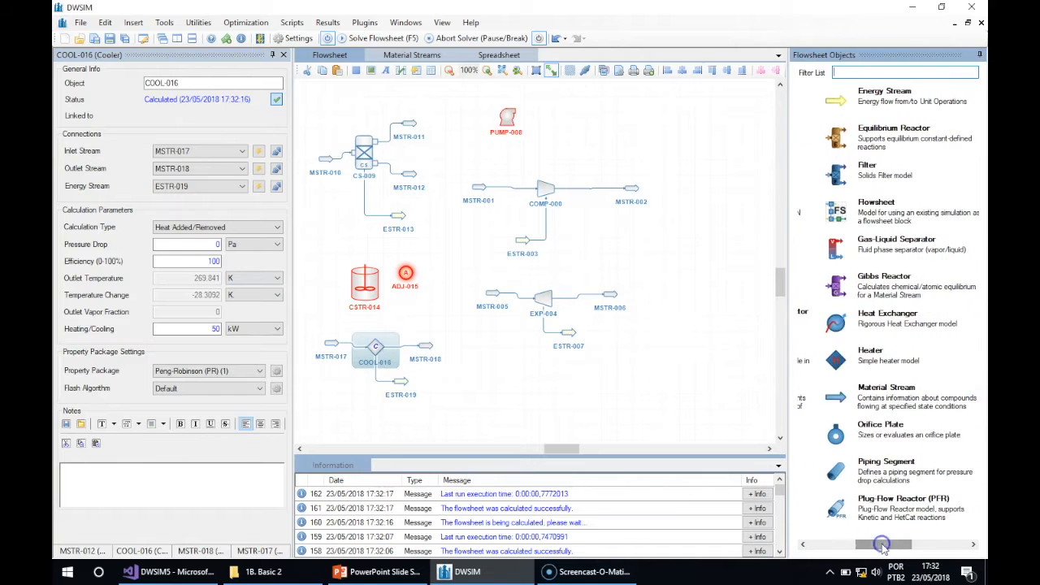
left_click_drag(835, 359, 476, 365)
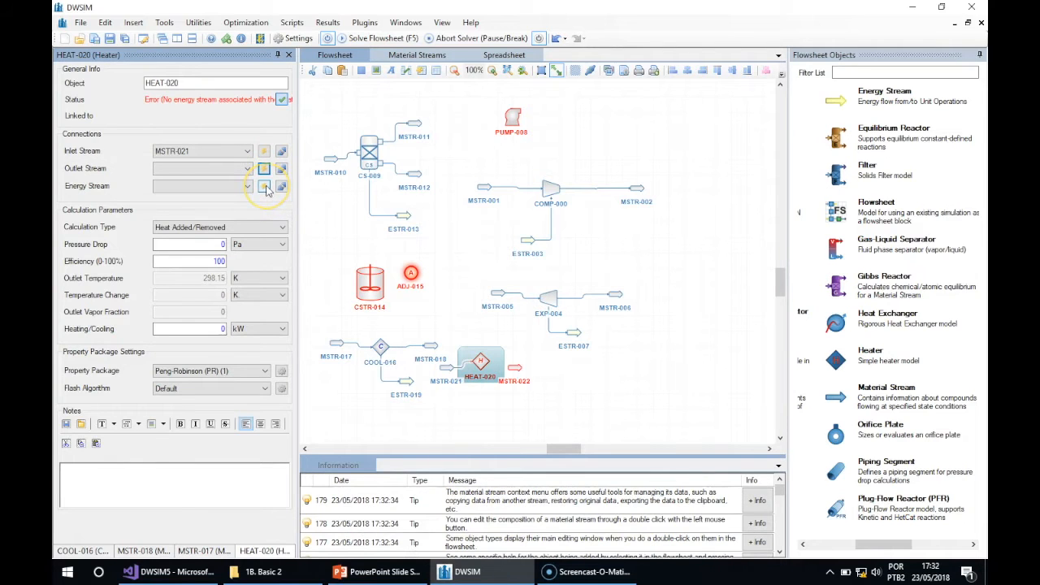
left_click(266, 187)
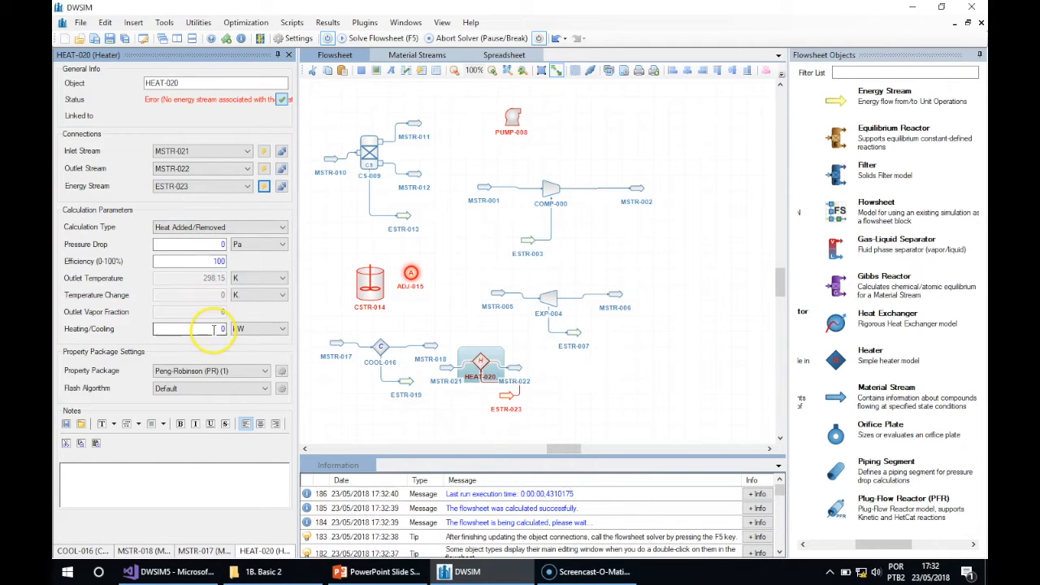
Set the heater's calculation type to Temperature Change with a temperature change of 50 K.
left_click(210, 227)
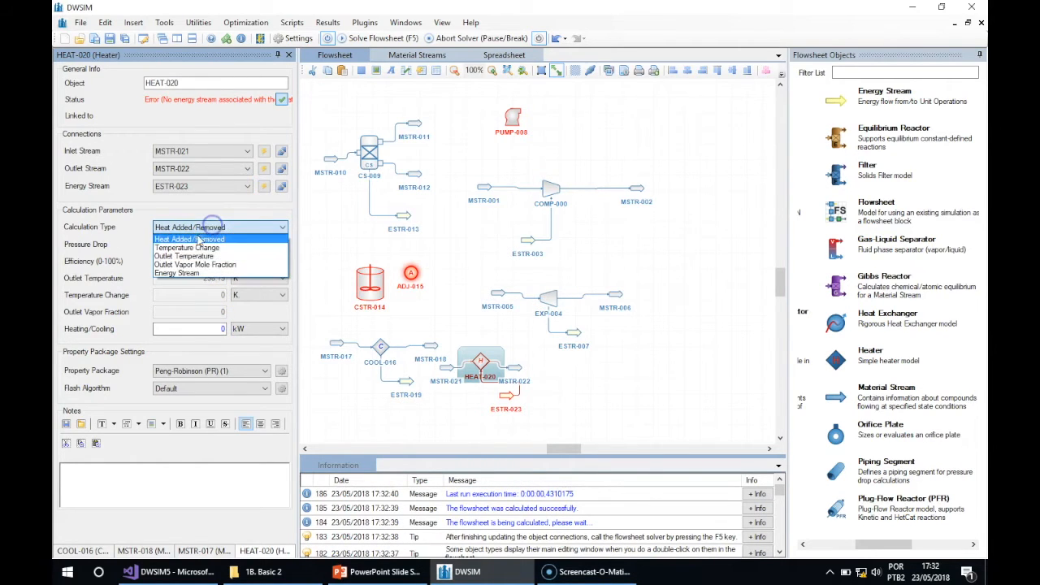
left_click(195, 247)
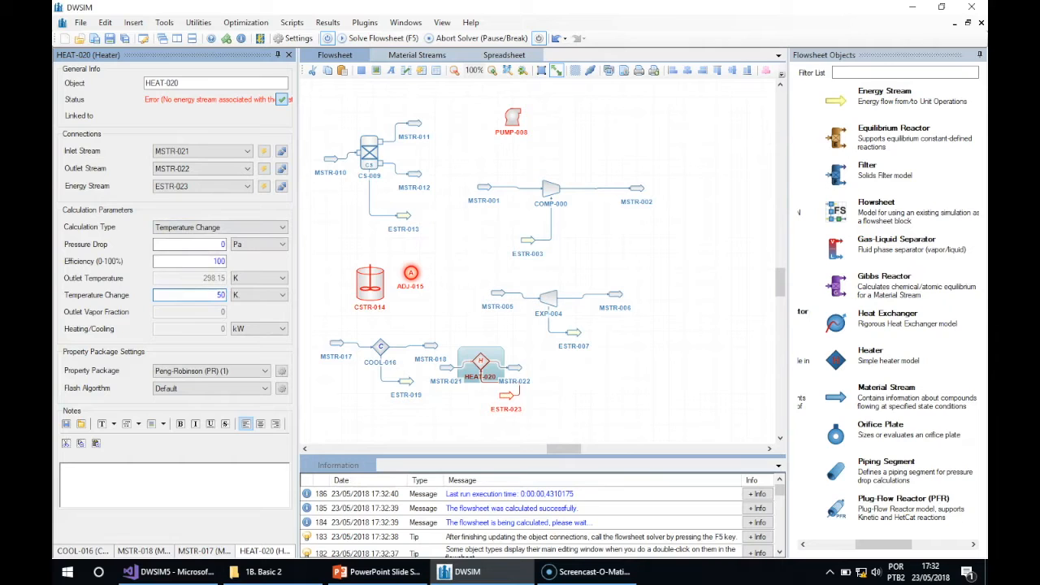
key("Return")
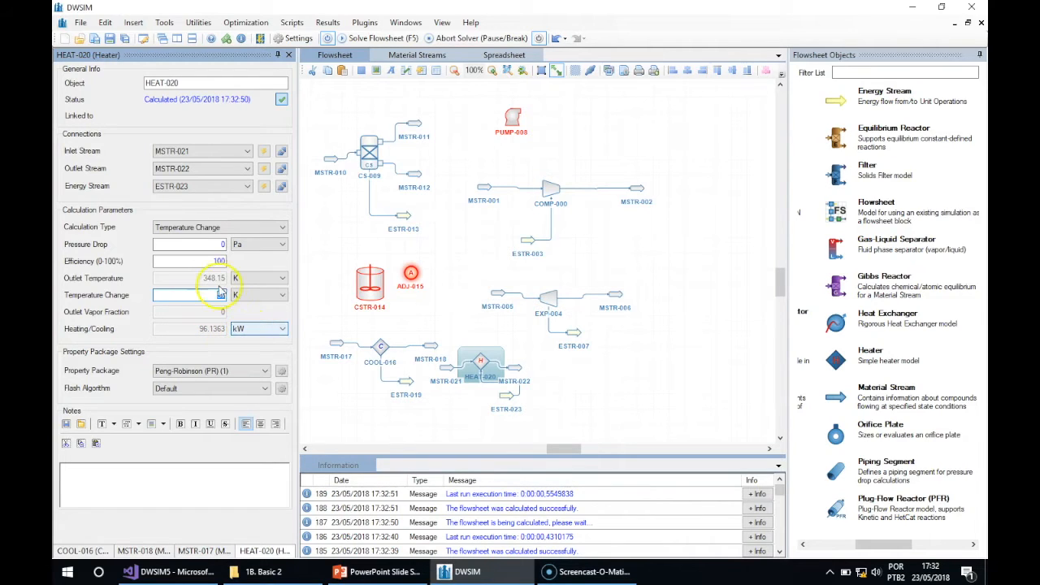
Review the heater's available calculation types and inspect its inlet, outlet and energy streams.
left_click(207, 226)
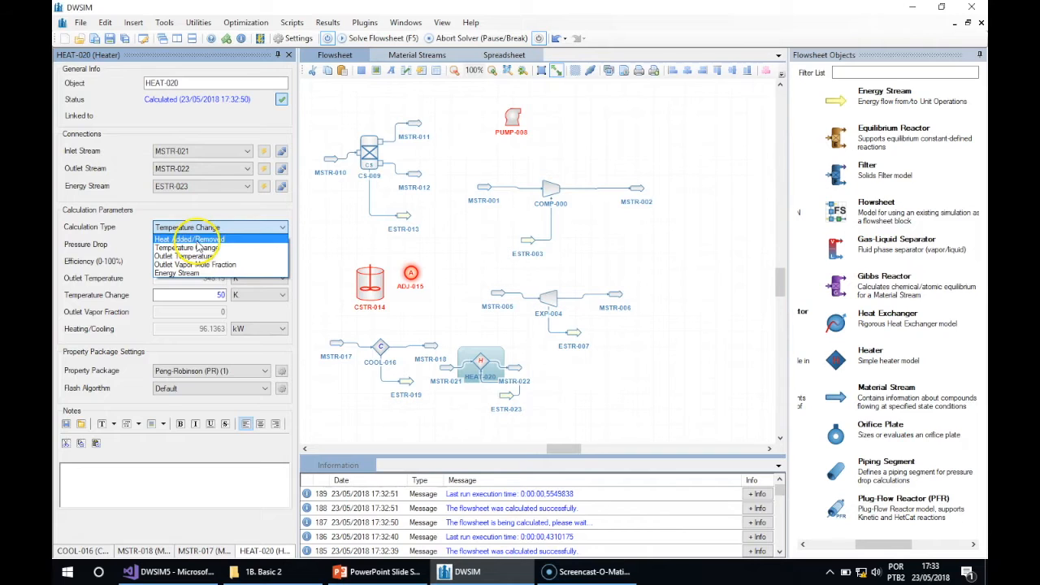
left_click(469, 328)
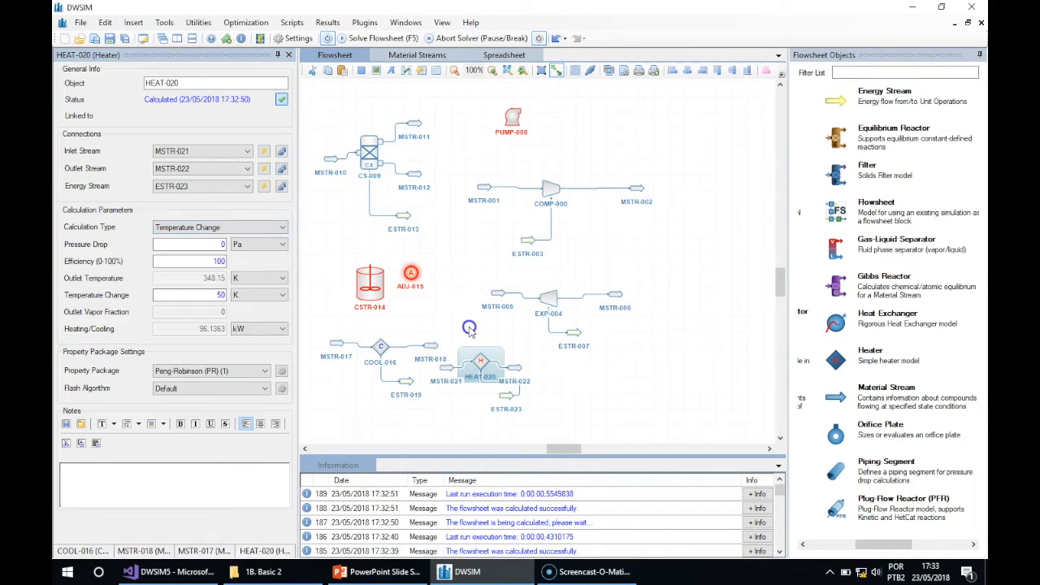
mouse_move(514, 375)
left_click(446, 368)
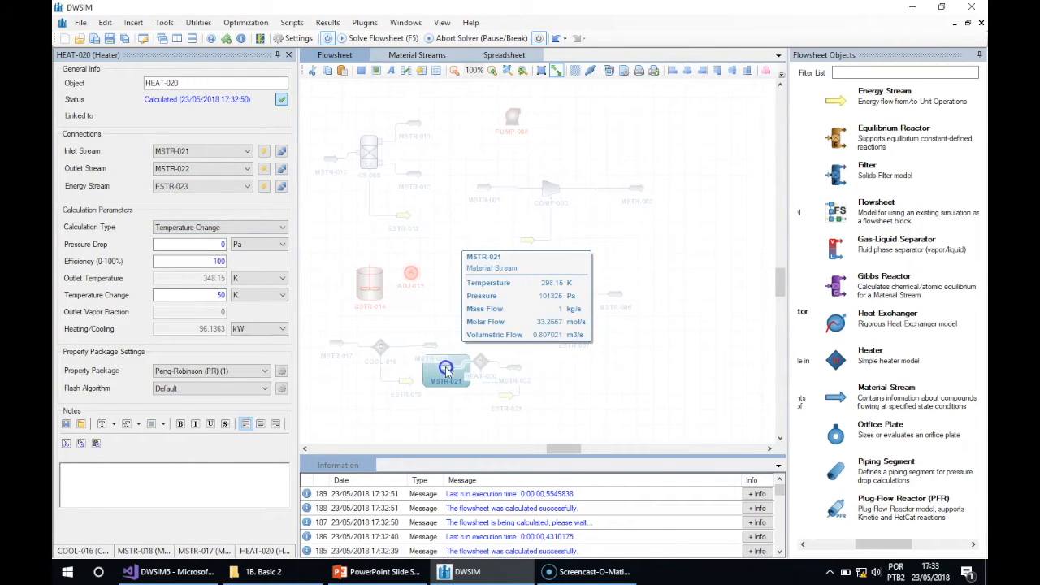
left_click(510, 367)
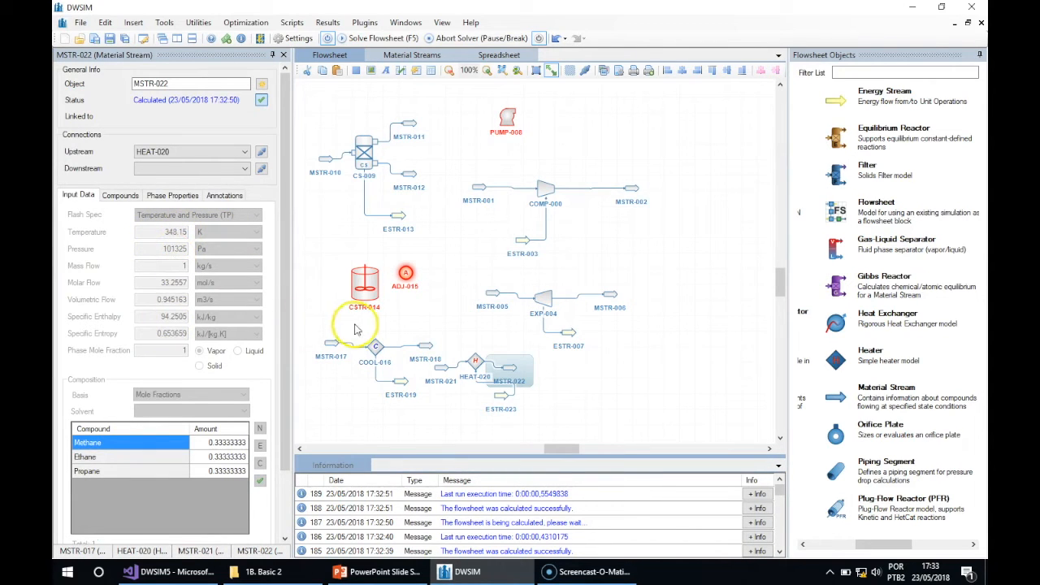
left_click(502, 397)
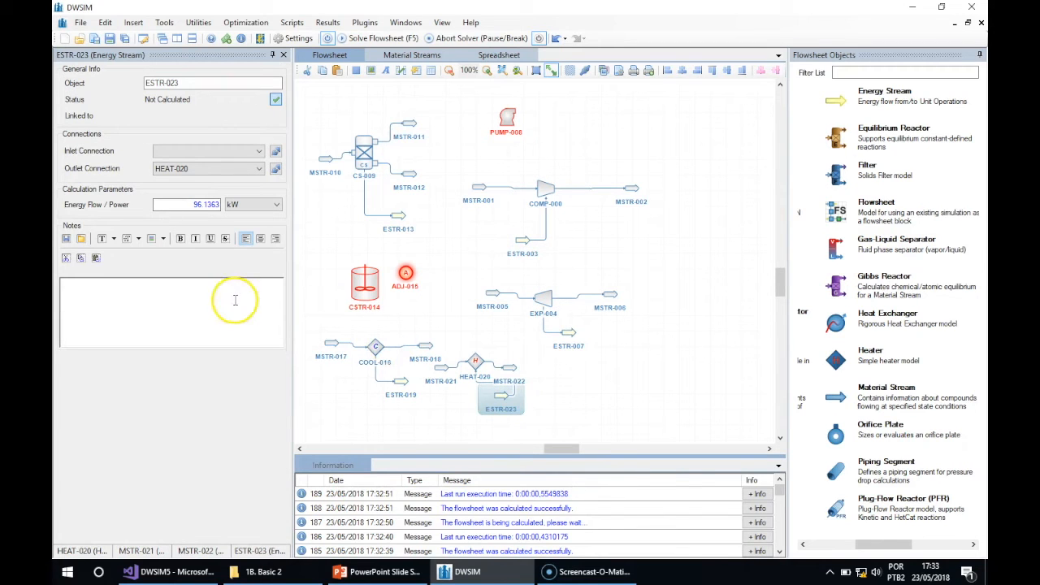
left_click(182, 205)
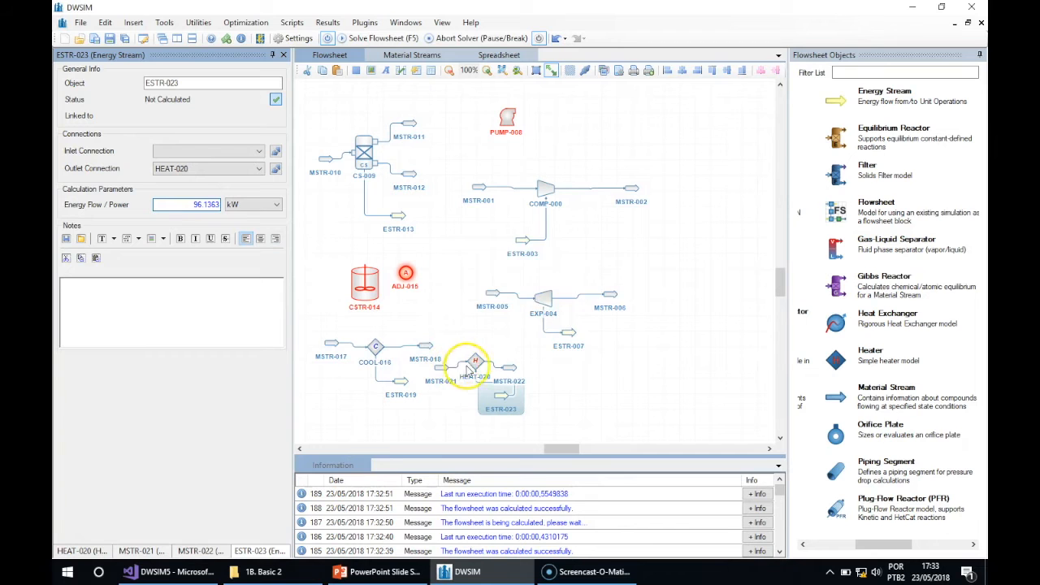
Inspect the cooler's results together with its energy stream and outlet material stream.
left_click(376, 346)
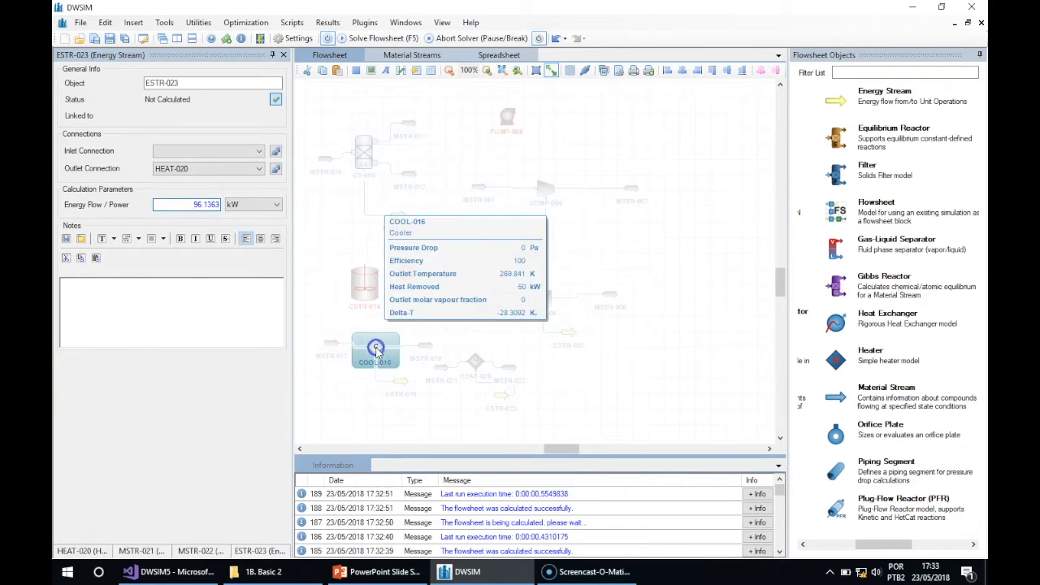
left_click(406, 388)
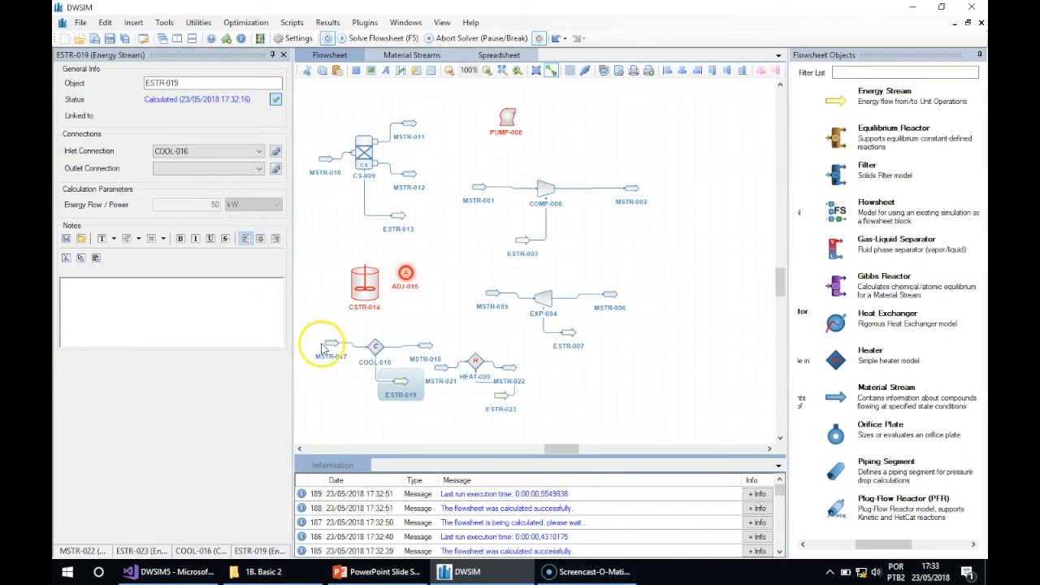
mouse_move(427, 349)
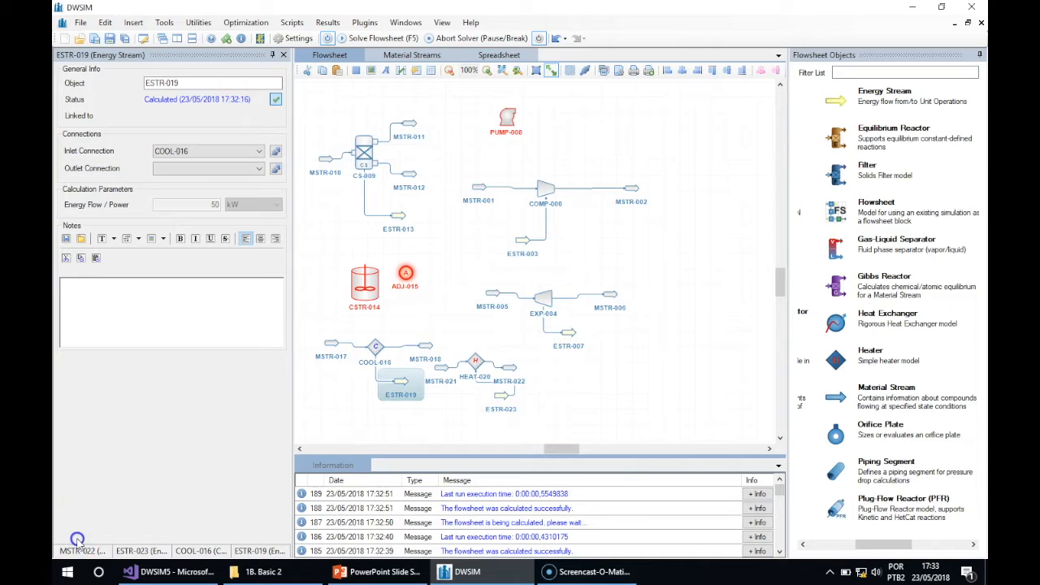
Delete all unit operations and streams from the flowsheet.
left_click(591, 250)
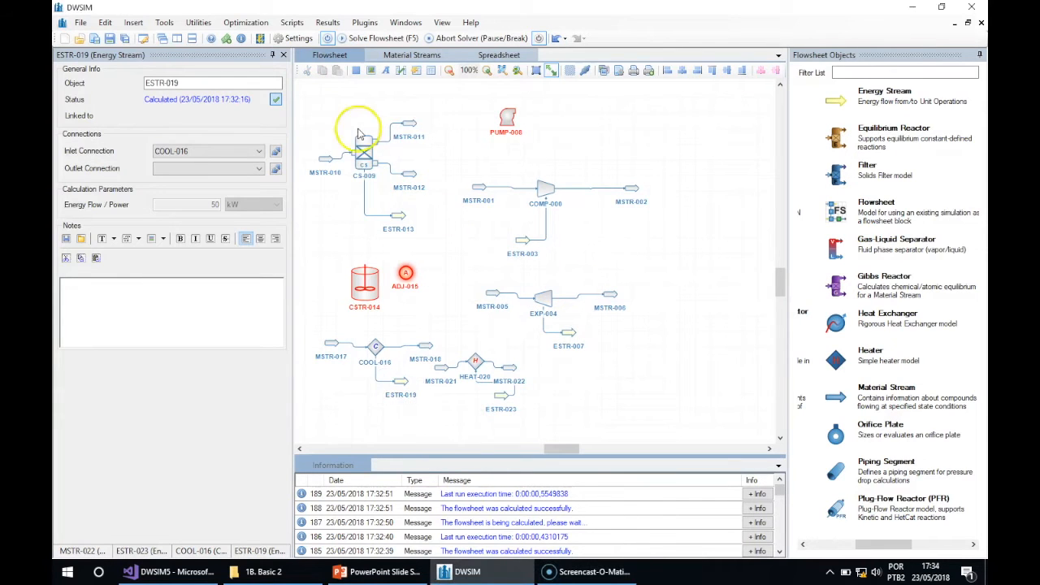
left_click_drag(308, 102, 734, 417)
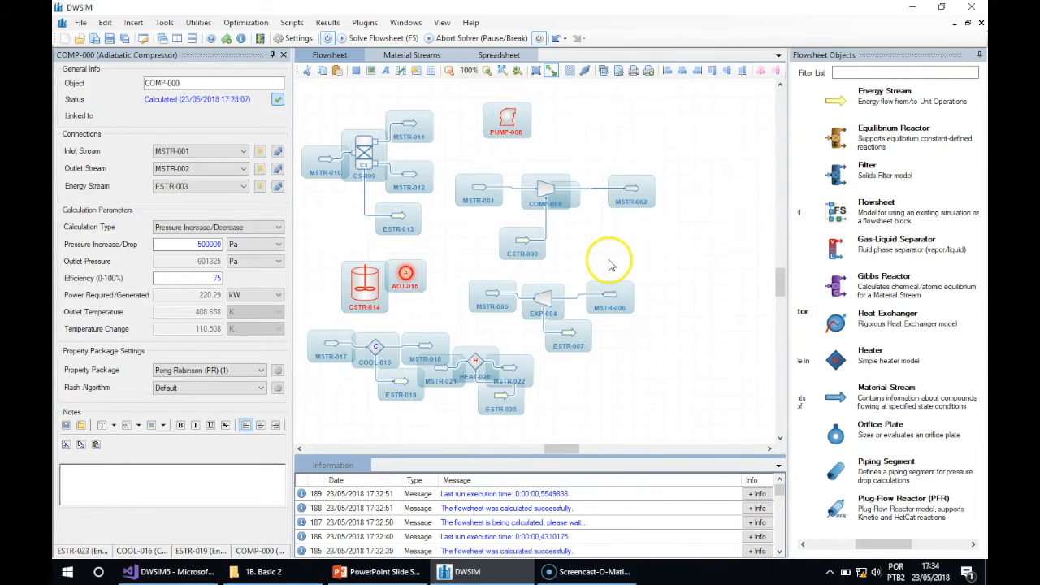
key("Delete")
key("Return")
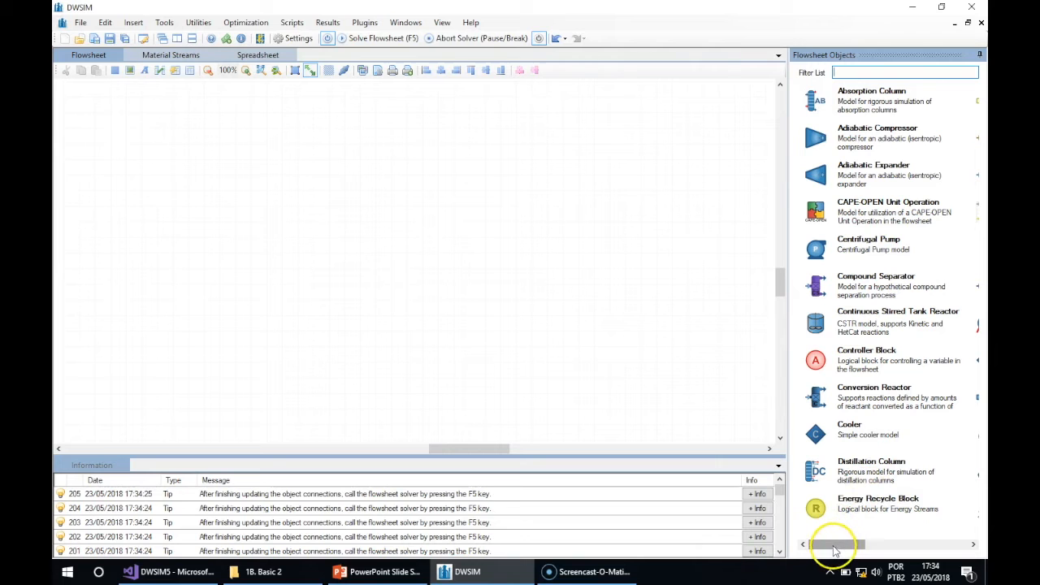
Add a Filter to the empty flowsheet and open its properties.
left_click_drag(832, 548, 887, 546)
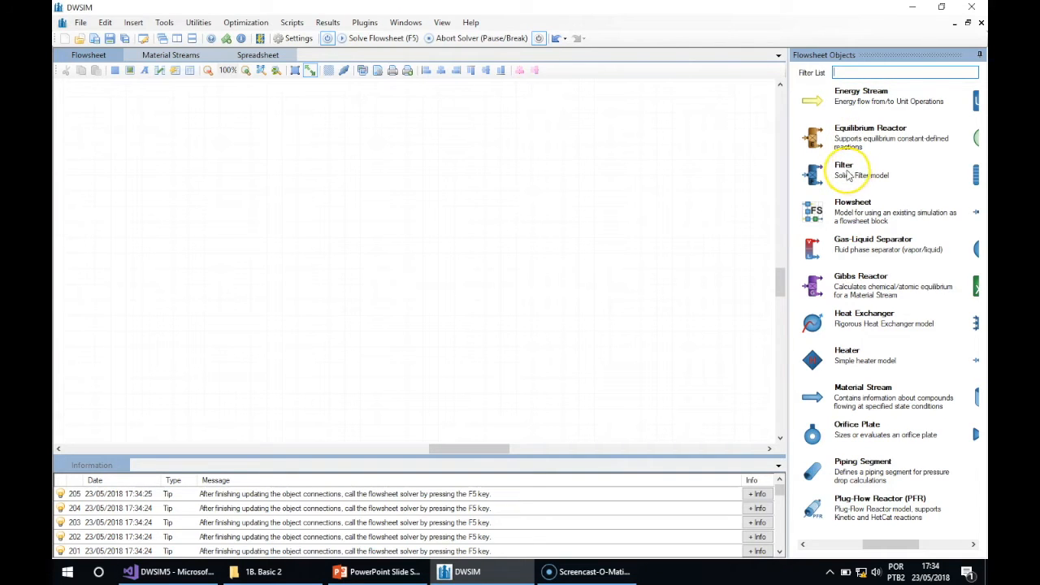
left_click_drag(848, 173, 350, 207)
left_click(347, 219)
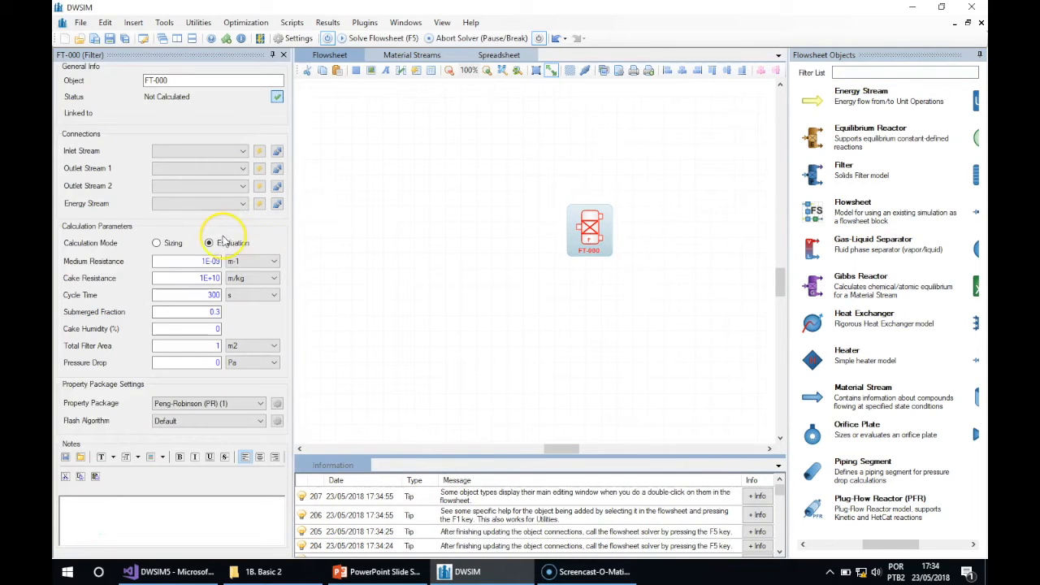
Add a Flowsheet unit operation beside the filter and open its properties.
left_click(209, 242)
left_click(195, 292)
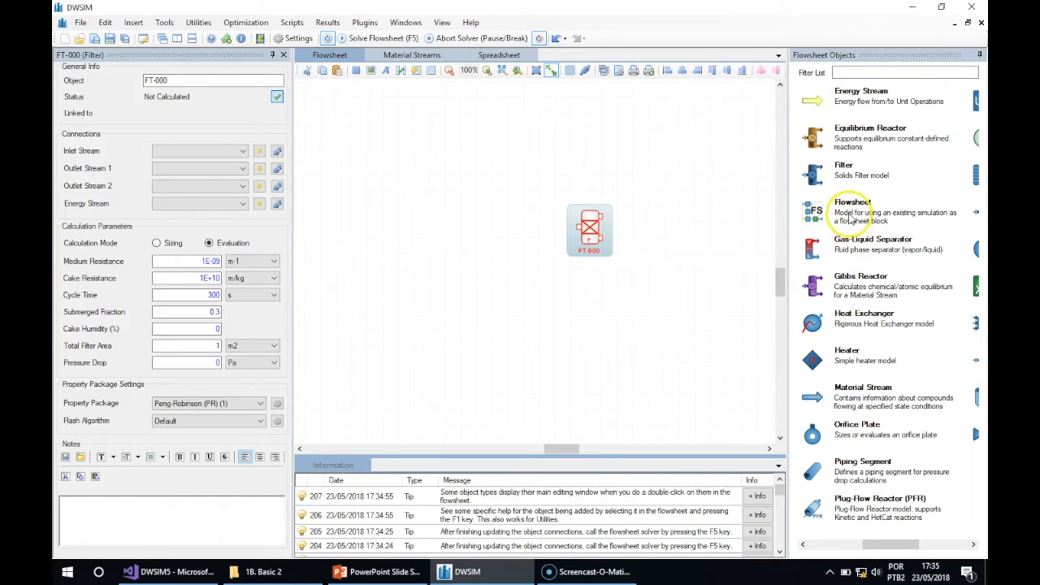
left_click_drag(856, 218, 489, 221)
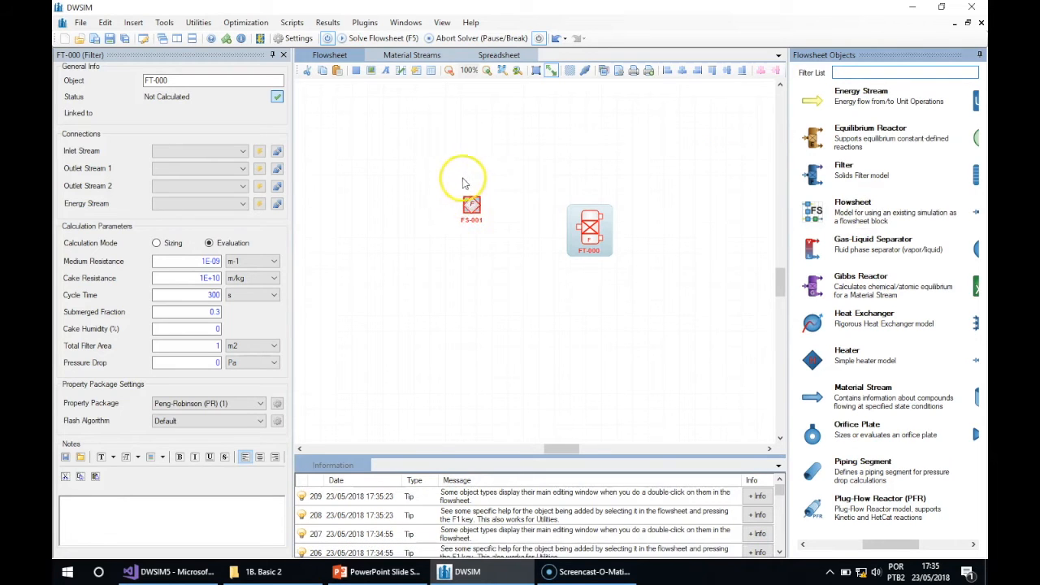
left_click(471, 208)
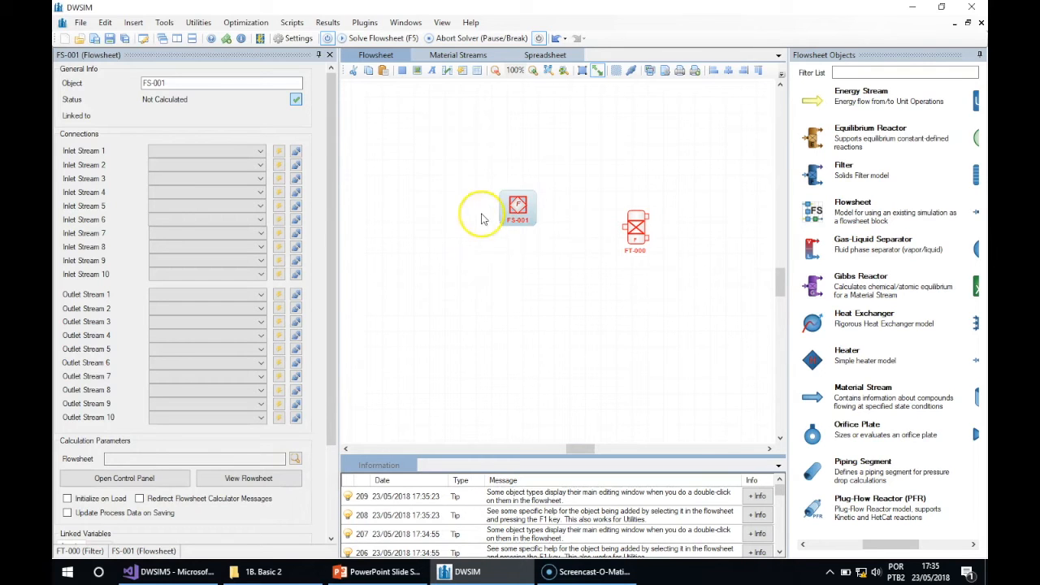
Open the sample simulation Flowsheet Unit Operation Sample.dwxml from the DWSIM5 samples folder.
left_click(80, 22)
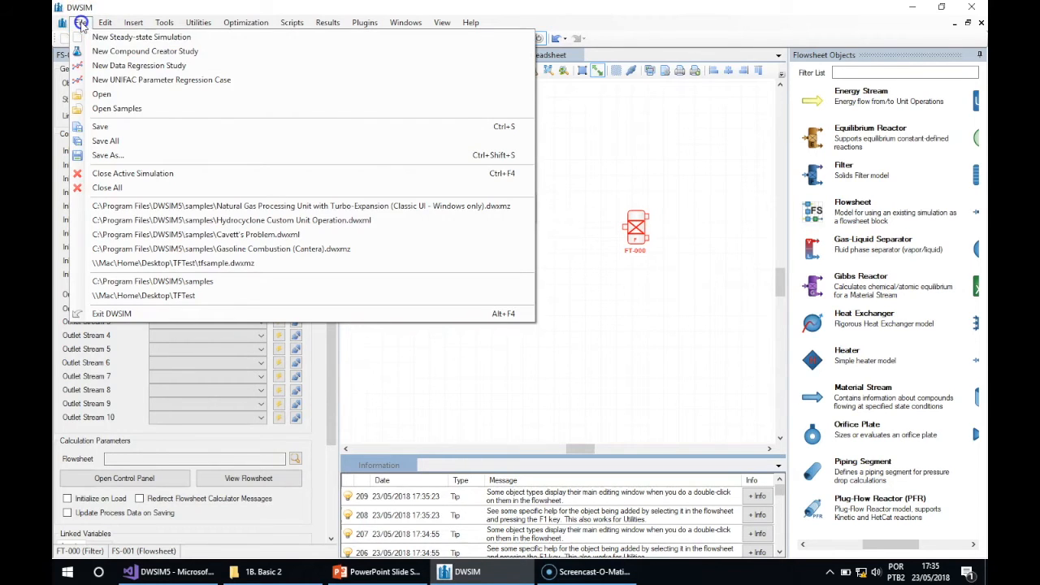
left_click(140, 110)
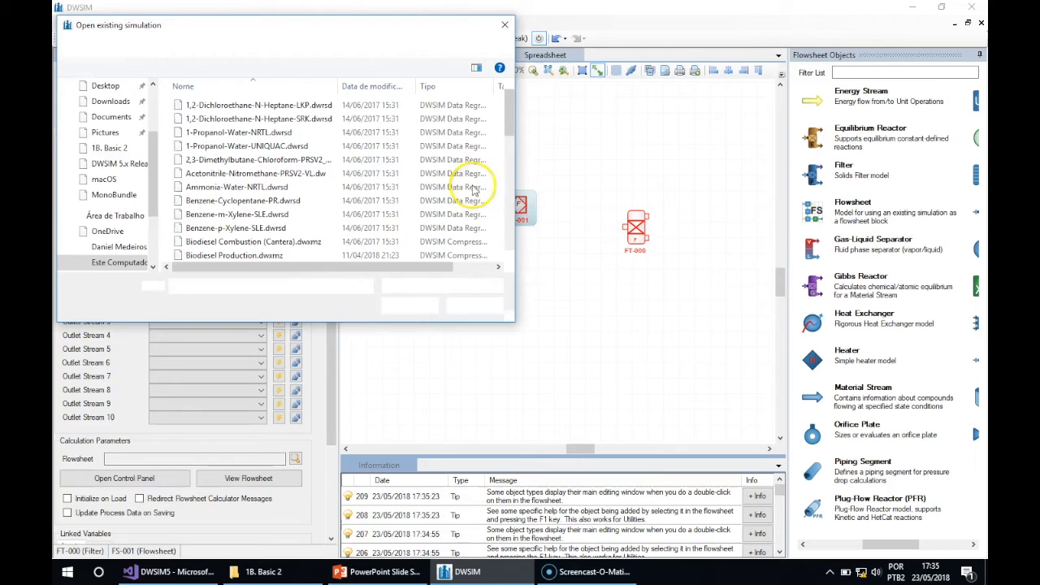
left_click(276, 186)
scroll(276, 184, "down", 5)
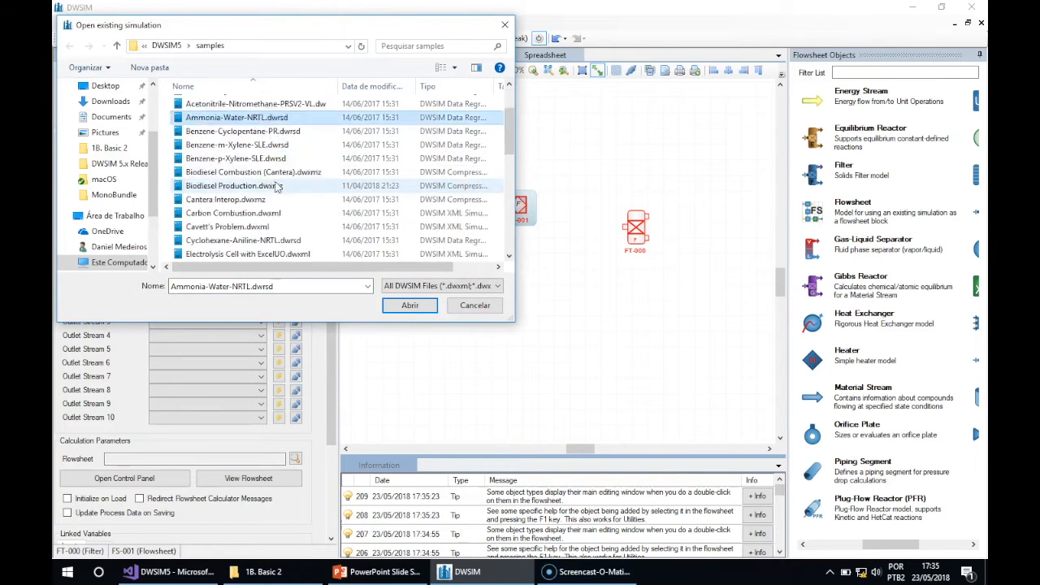
left_click(221, 201)
left_click(410, 304)
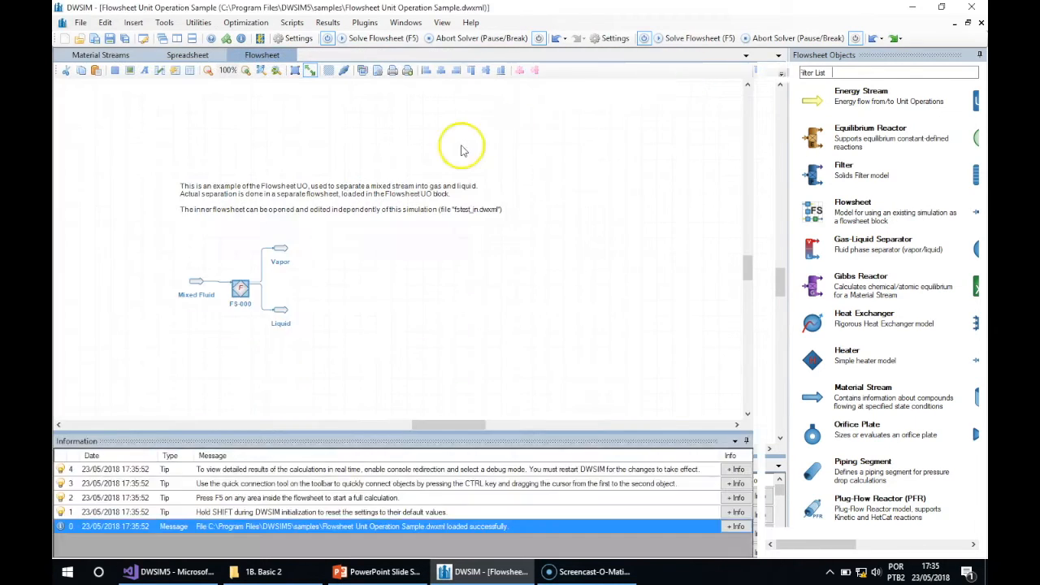
Inspect the sample's Flowsheet block FS-000, view its inner flowsheet and close that view.
left_click(240, 289)
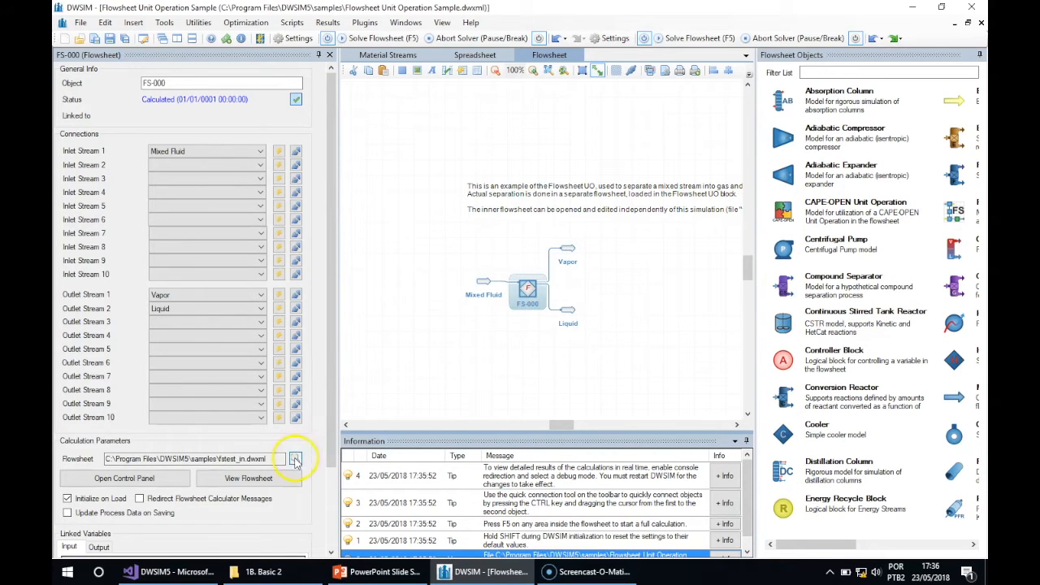
left_click(264, 478)
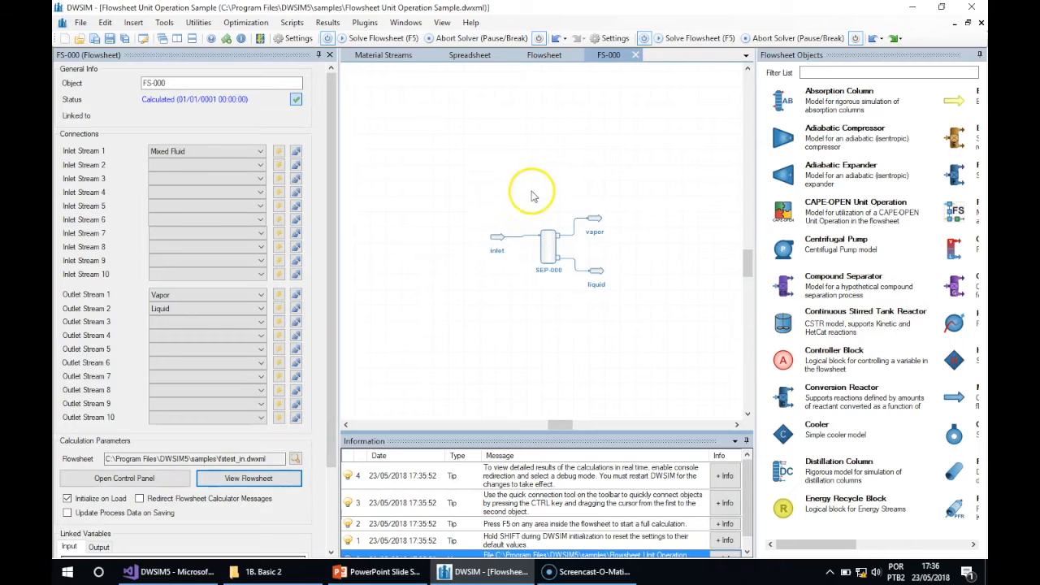
left_click(636, 54)
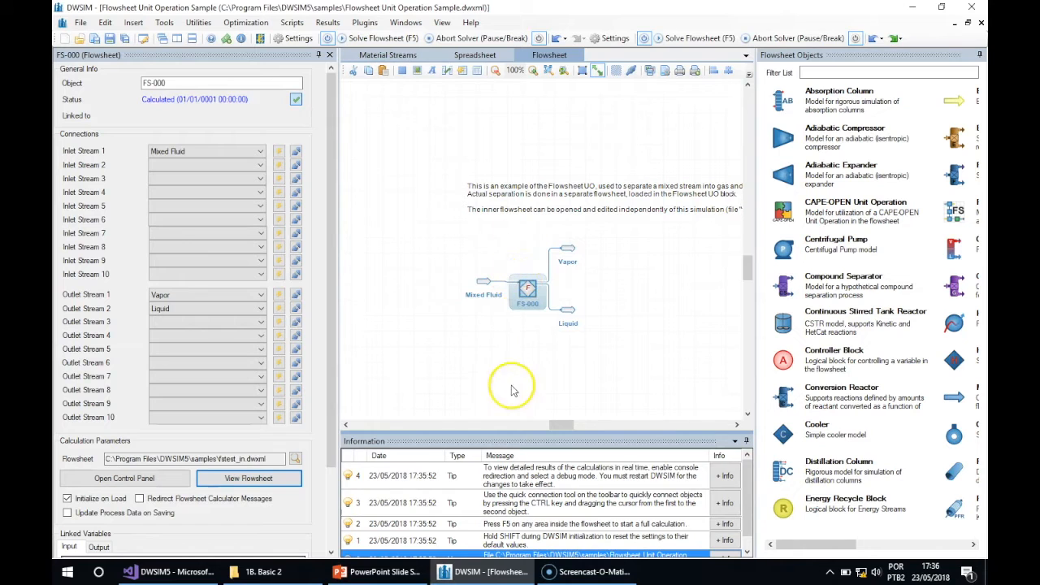
Solve the sample flowsheet and close the sample simulation.
left_click(526, 481)
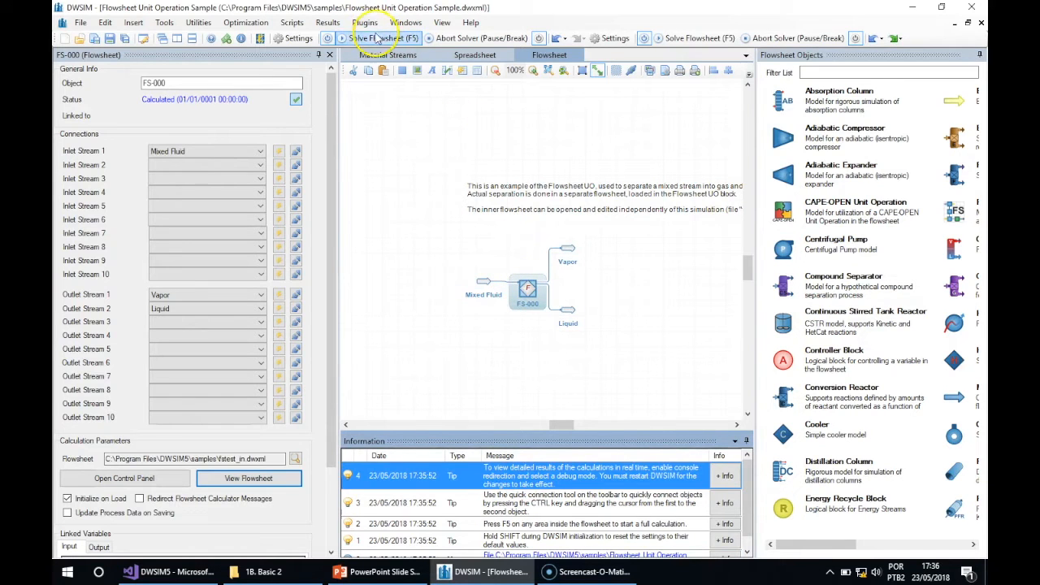
left_click(433, 274)
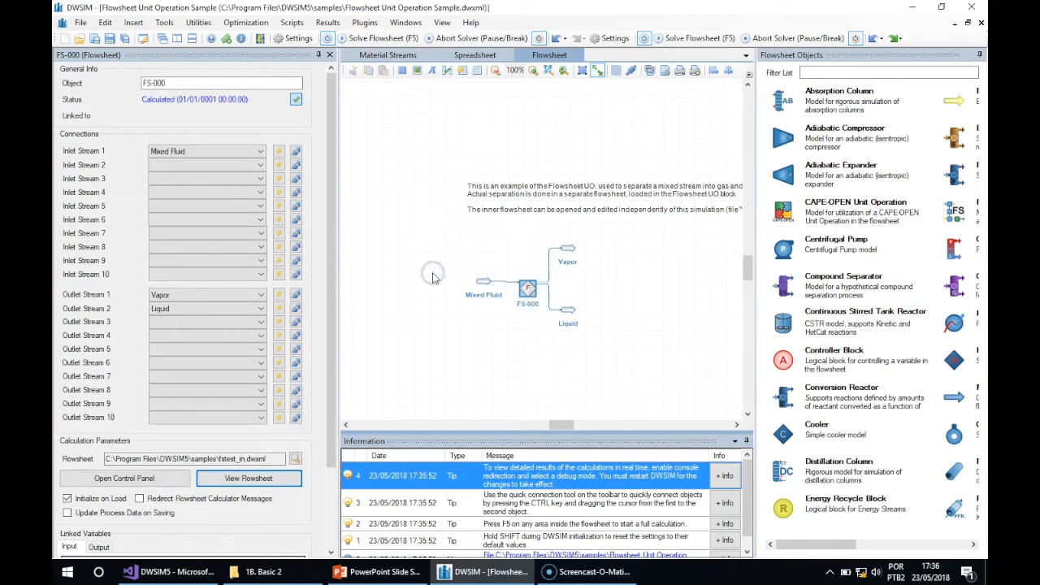
key("F5")
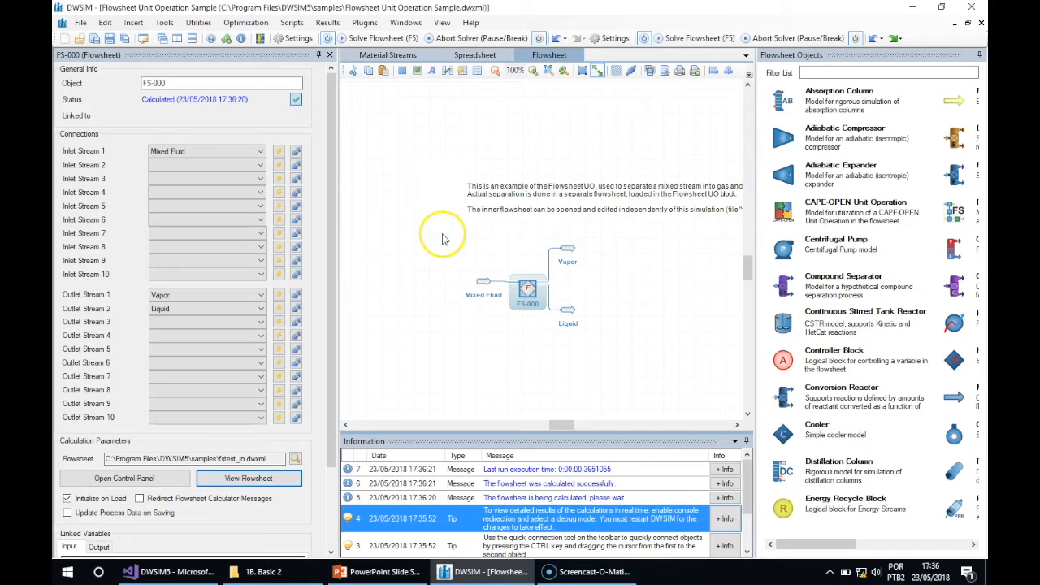
left_click(981, 23)
left_click(569, 332)
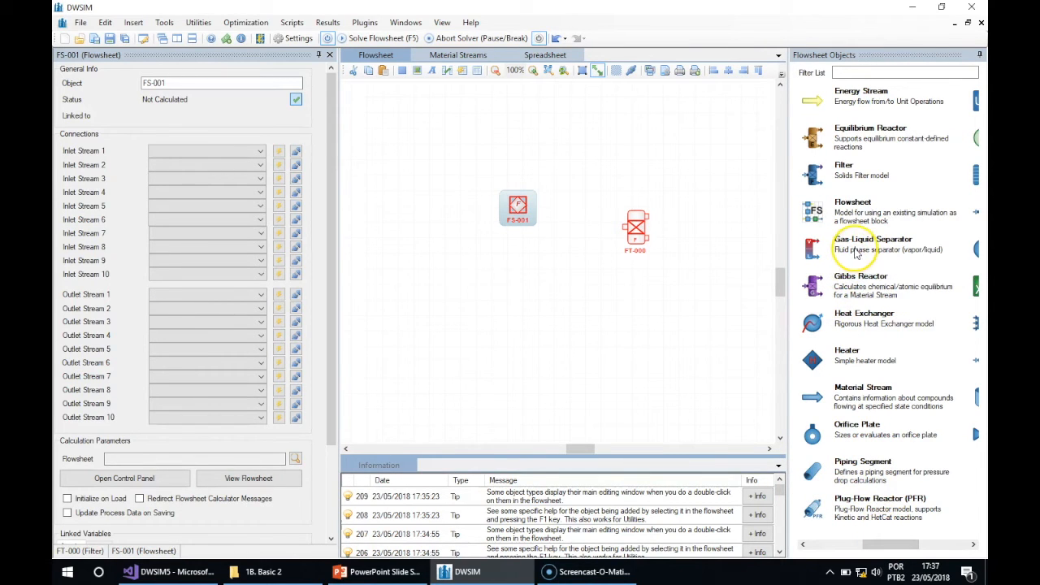
Add a Gas-Liquid Separator below the Flowsheet block and create its Inlet Stream 1, vapor, heavy liquid and light liquid streams.
left_click_drag(855, 250, 497, 308)
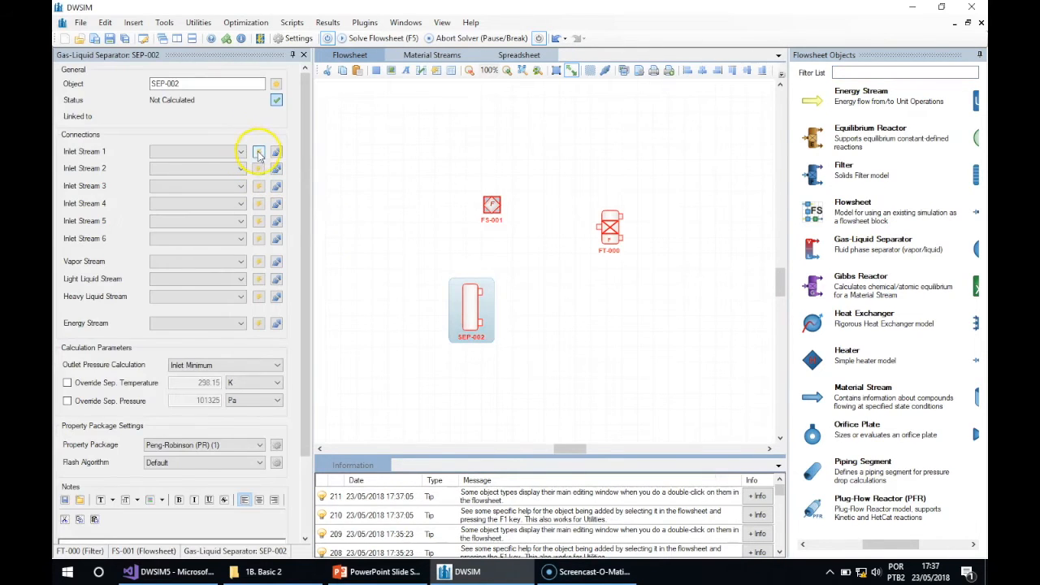
left_click(258, 152)
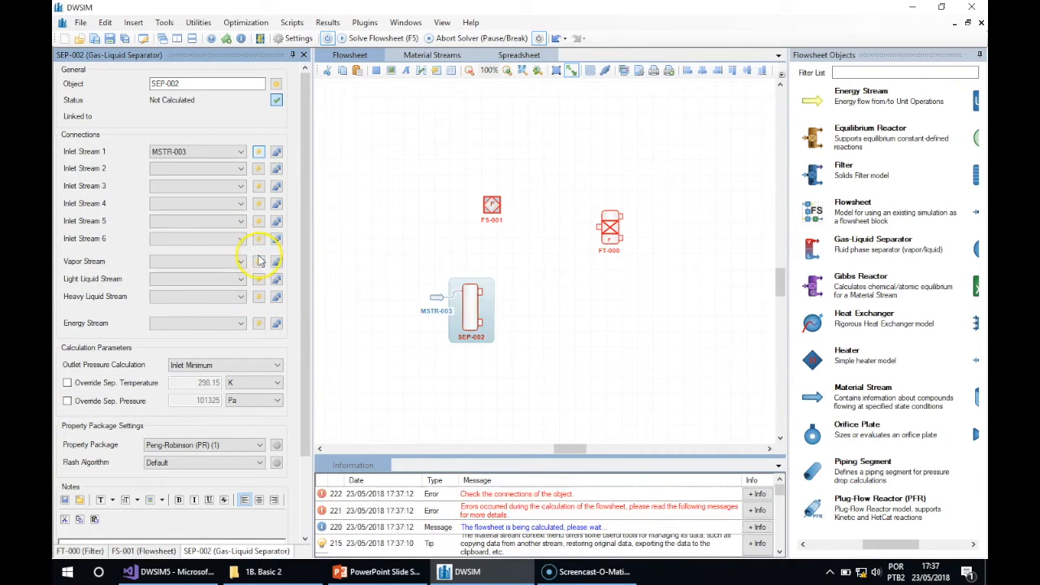
left_click(260, 263)
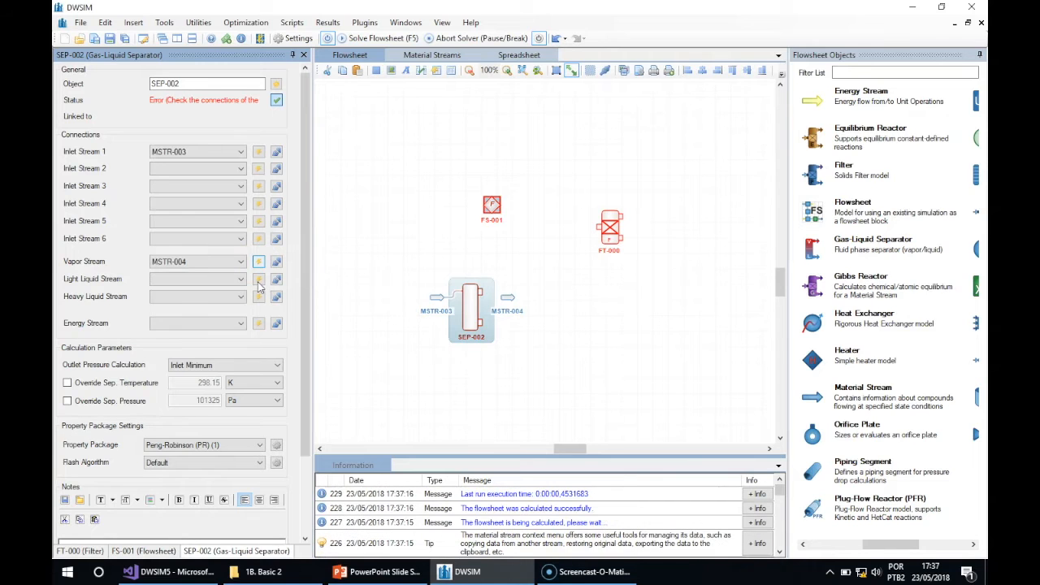
left_click(258, 298)
left_click(259, 279)
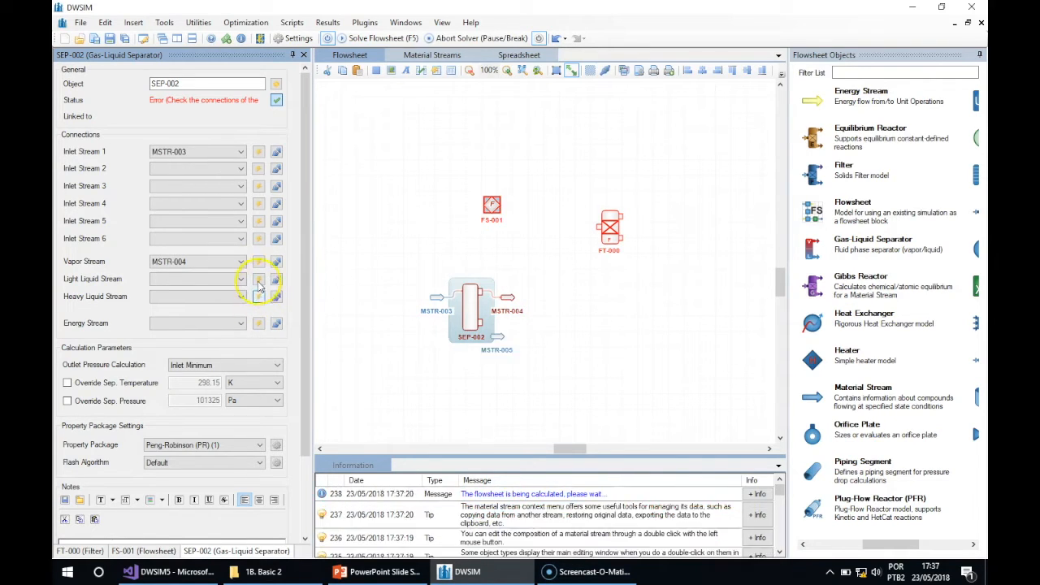
left_click(258, 280)
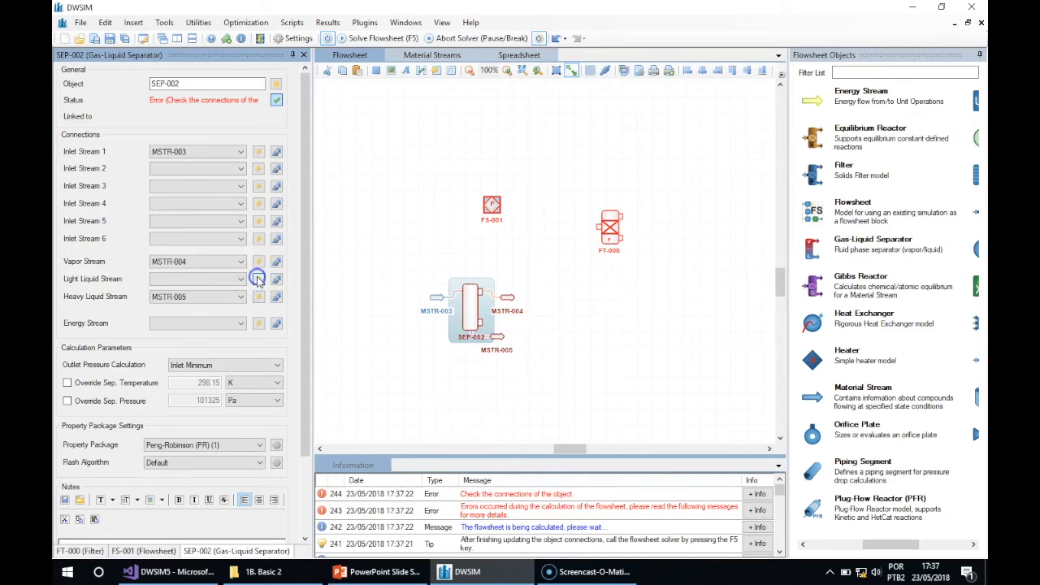
left_click(328, 39)
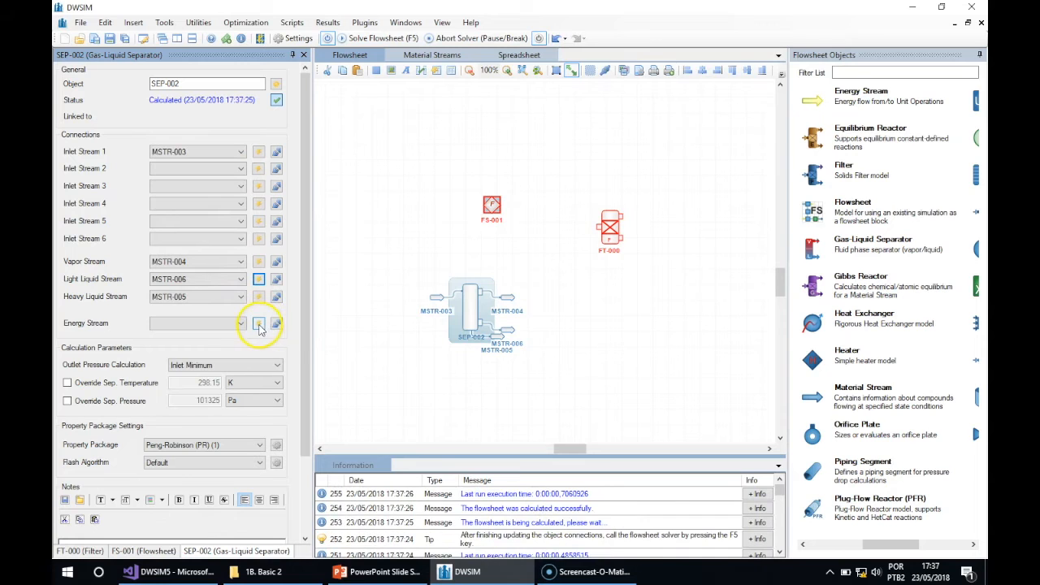
Spread the separator's vapor, light liquid and heavy liquid outlet streams apart on the flowsheet.
left_click_drag(509, 300, 524, 265)
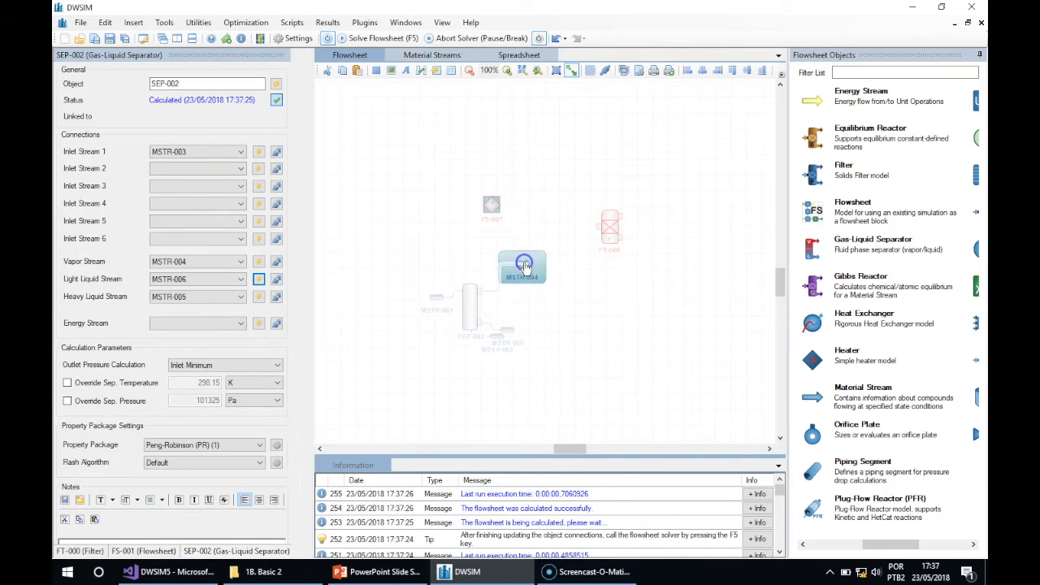
left_click_drag(485, 330, 504, 310)
left_click_drag(476, 348, 502, 360)
Set the temperature of the separator's inlet stream MSTR-003 to 200 K.
left_click(412, 300)
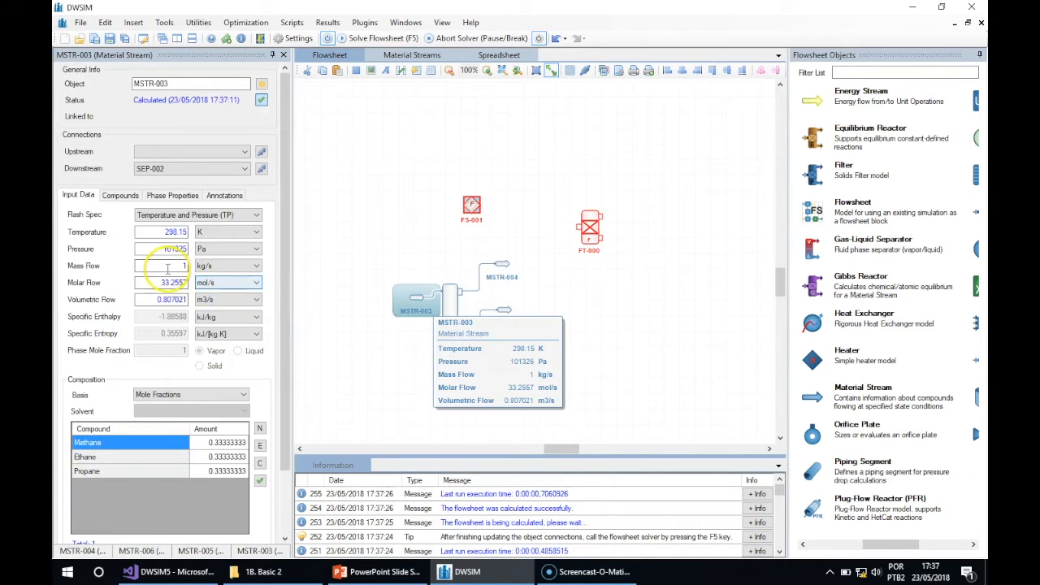
left_click(160, 232)
type("200")
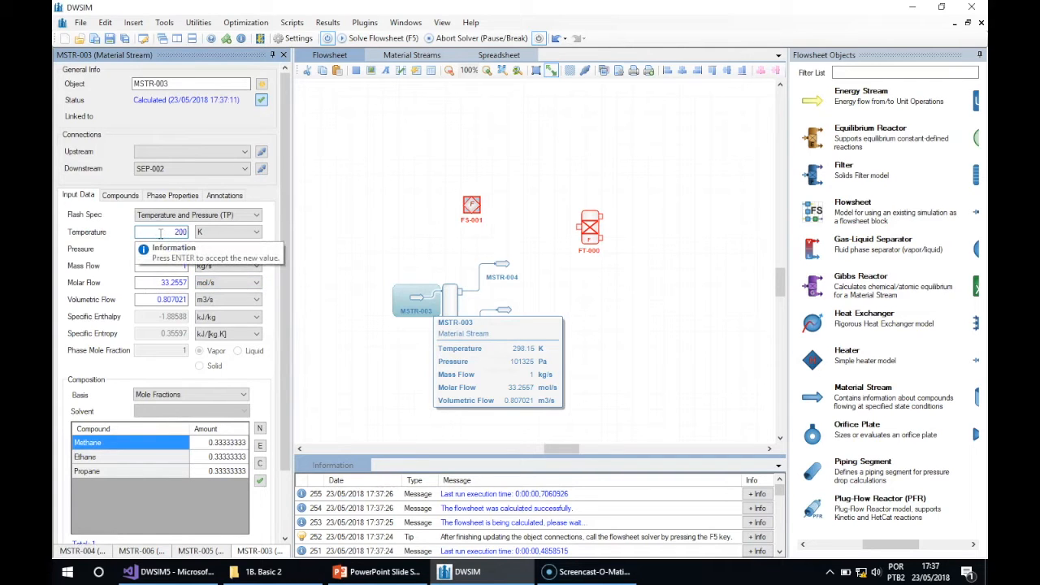
key("Return")
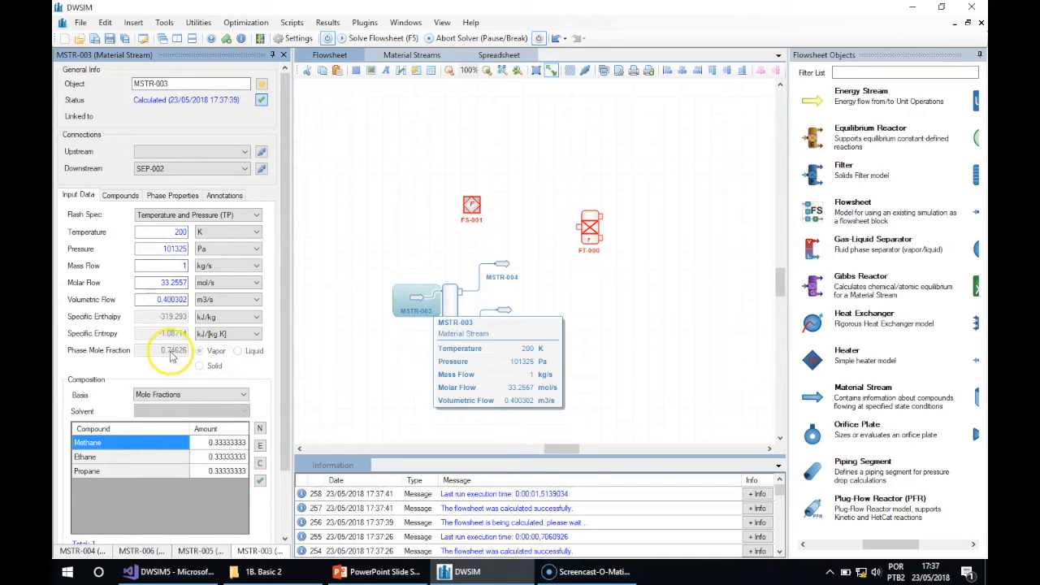
Inspect the inlet stream's vapor phase properties and bring up the separator's properties.
left_click(156, 202)
left_click(103, 192)
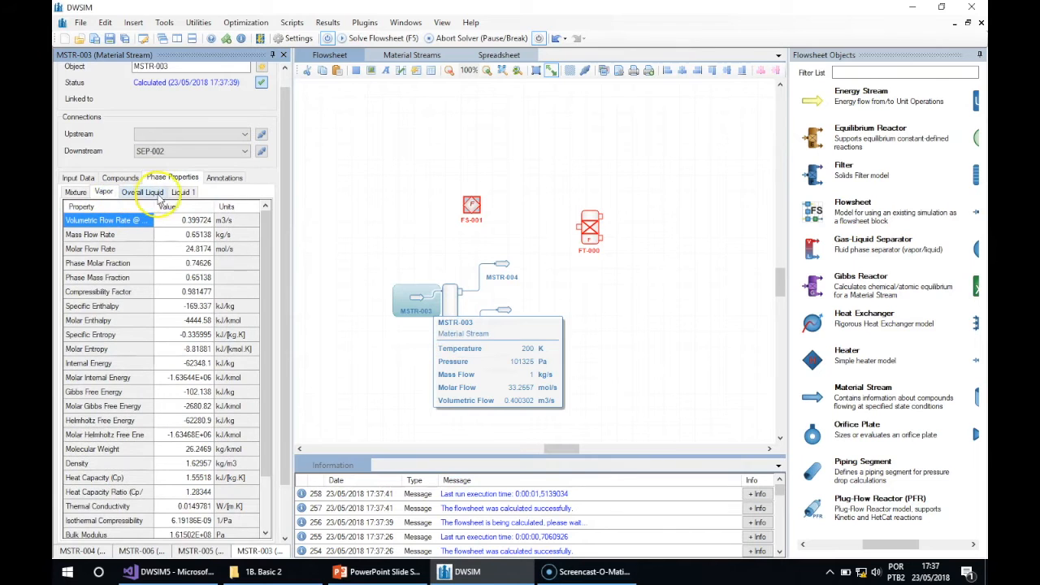
left_click(454, 299)
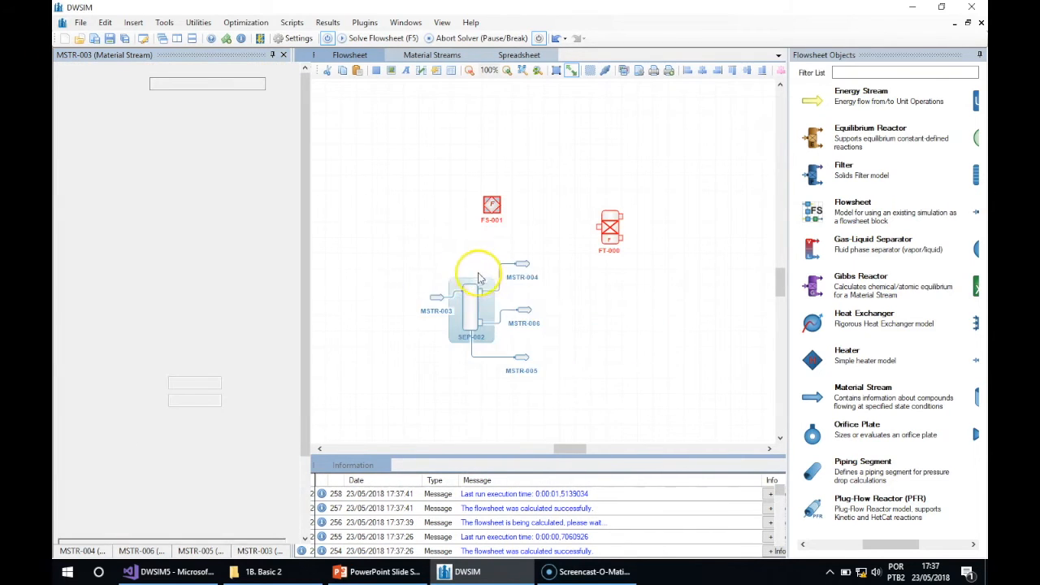
Inspect the separator's vapor, light liquid and heavy liquid outlet streams and return to the separator's properties.
mouse_move(512, 276)
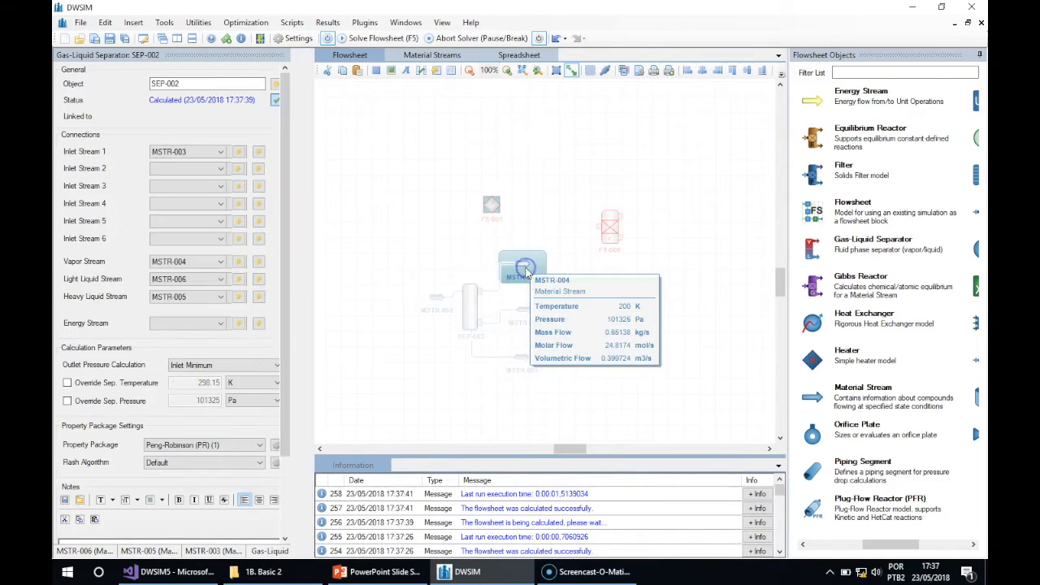
left_click(502, 286)
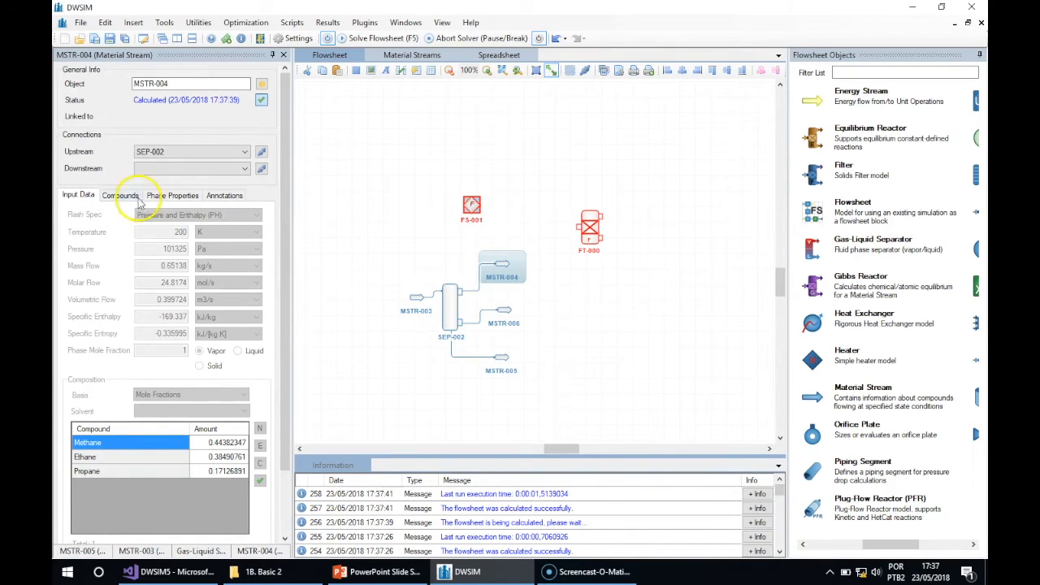
mouse_move(503, 274)
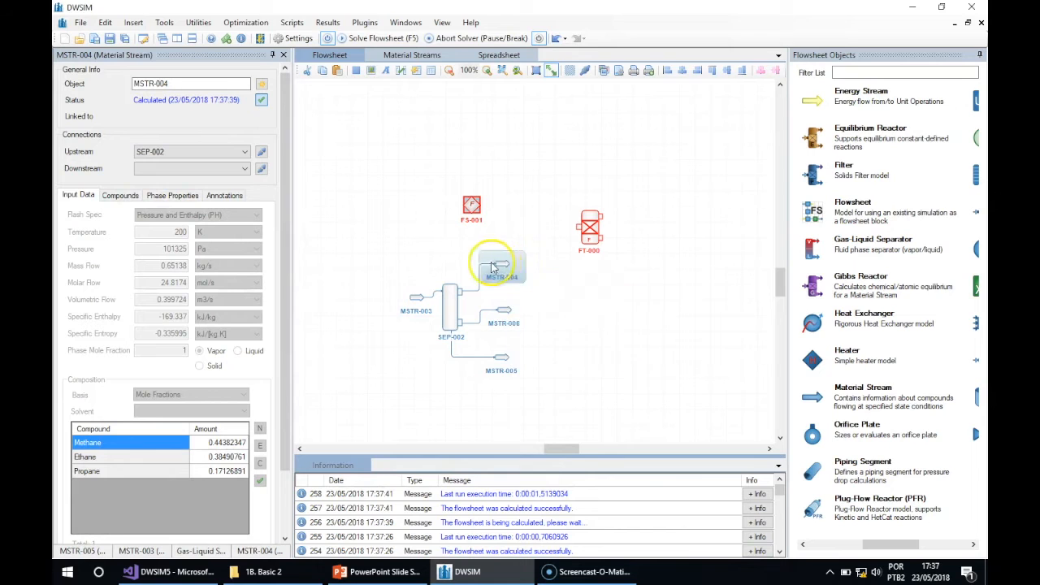
mouse_move(422, 300)
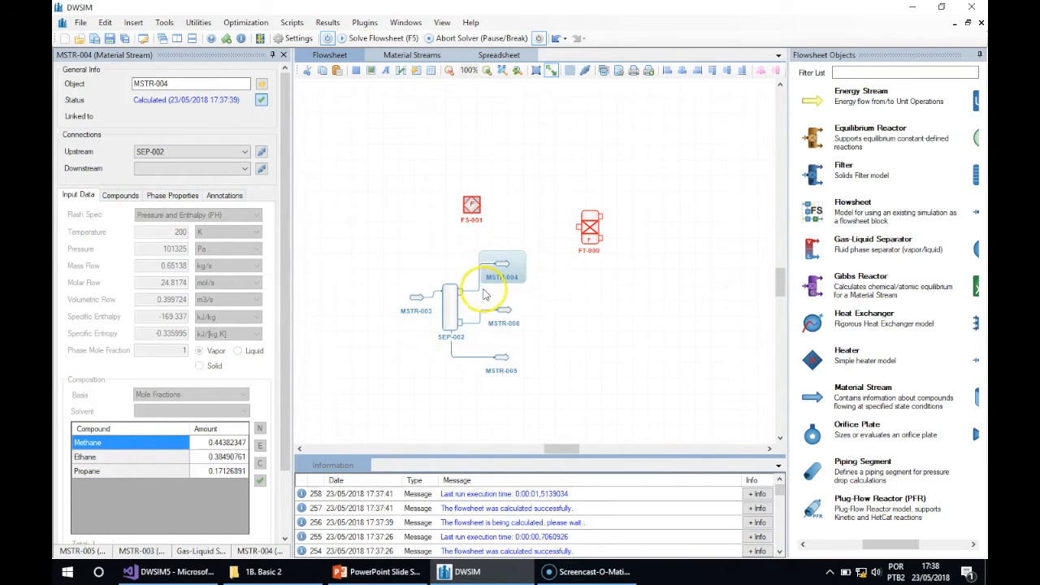
mouse_move(501, 313)
left_click(502, 312)
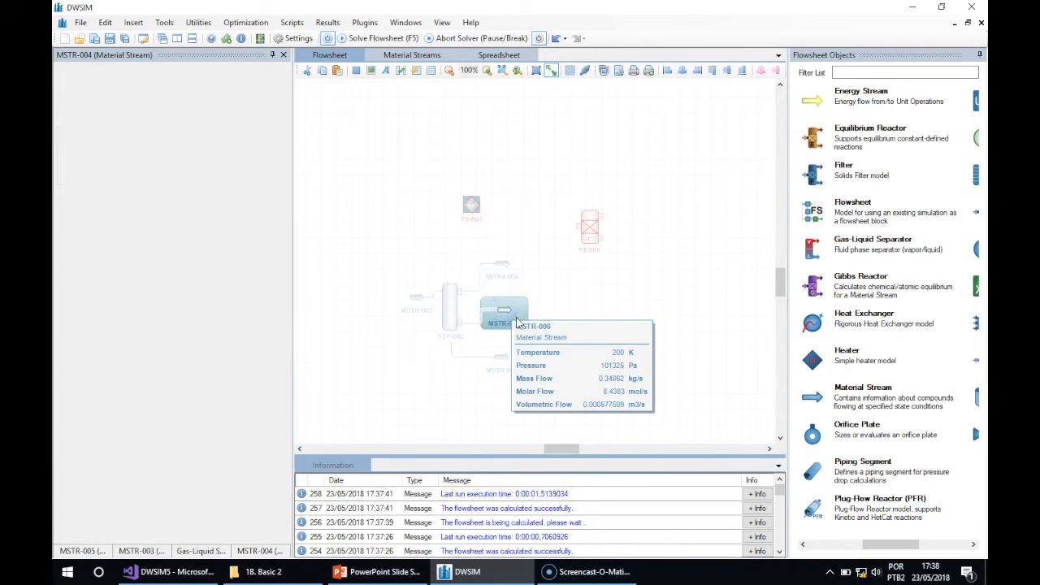
mouse_move(417, 301)
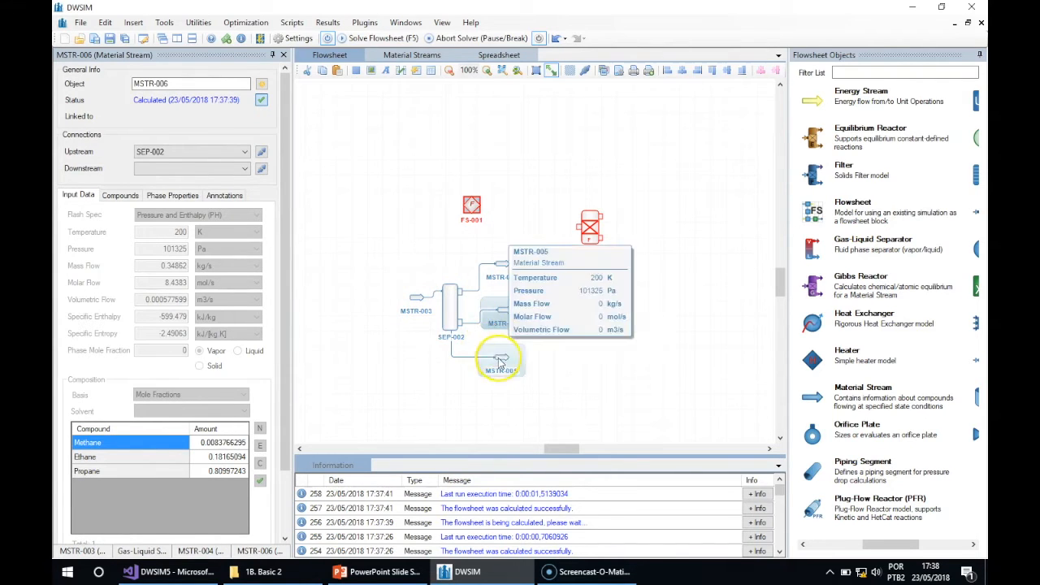
mouse_move(499, 358)
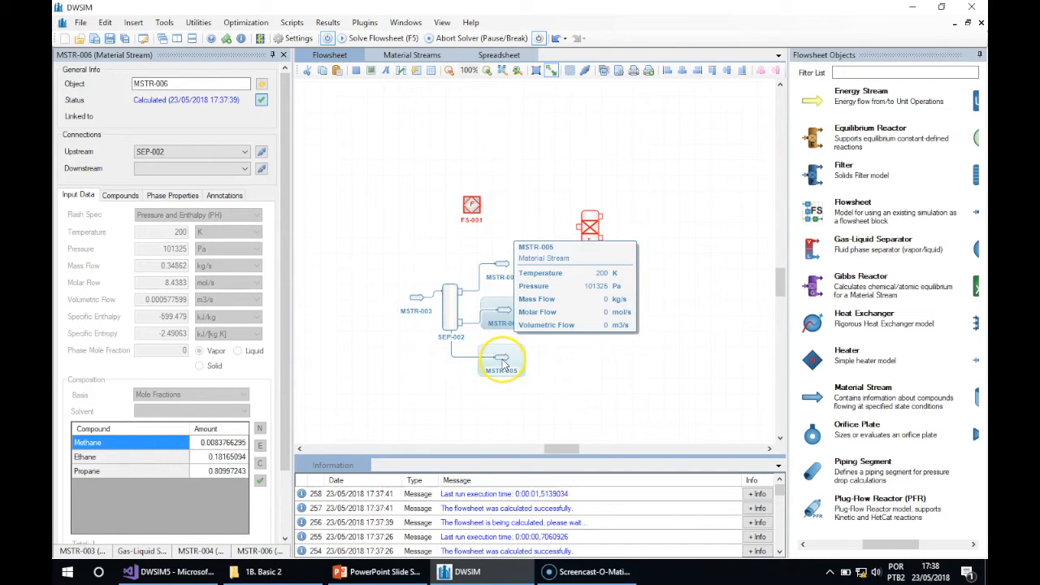
left_click(504, 361)
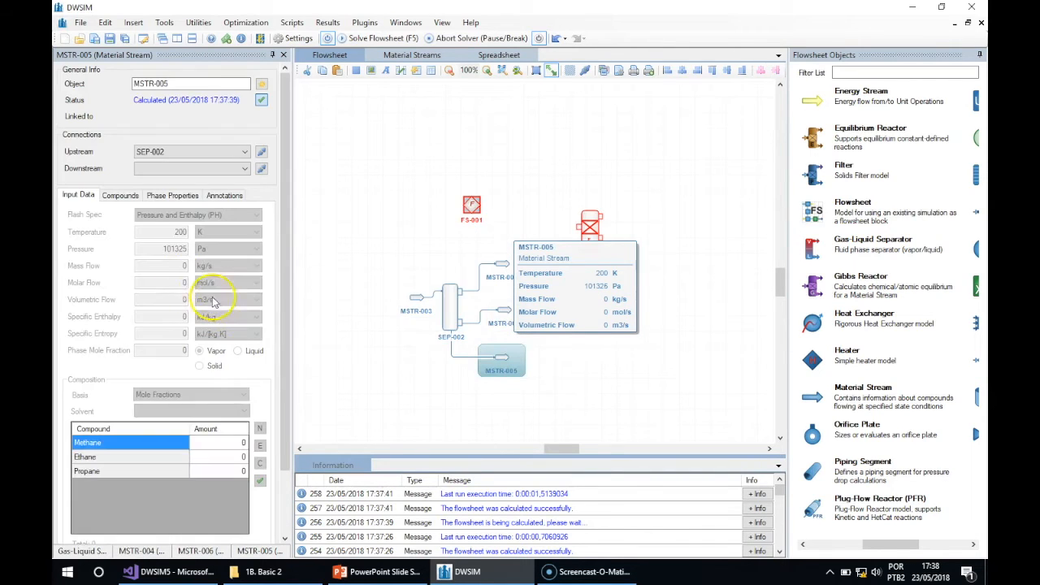
left_click(445, 307)
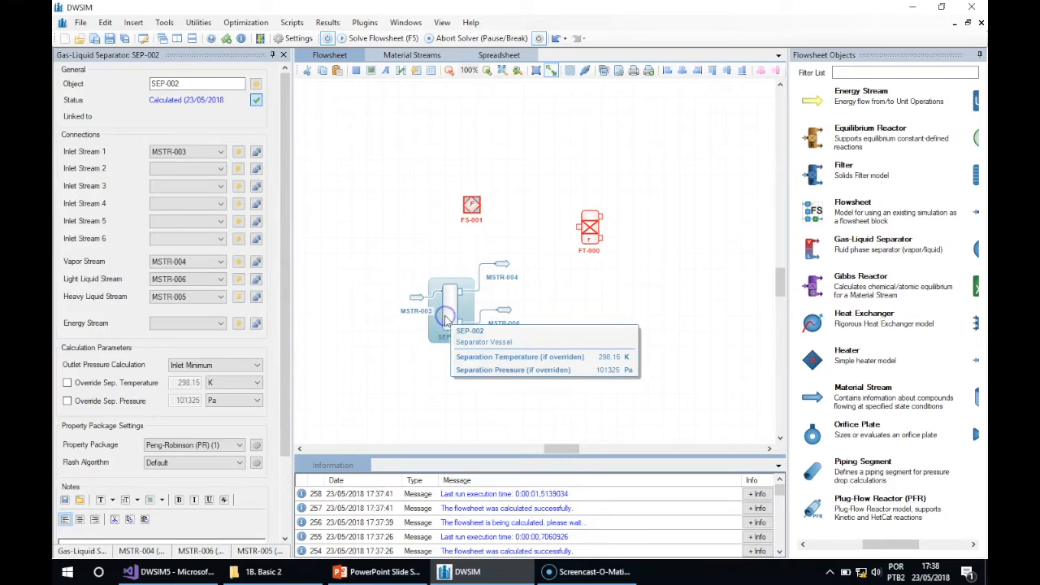
Override the gas-liquid separator's pressure with 400000 Pa and connect a new energy stream to it.
left_click(122, 401)
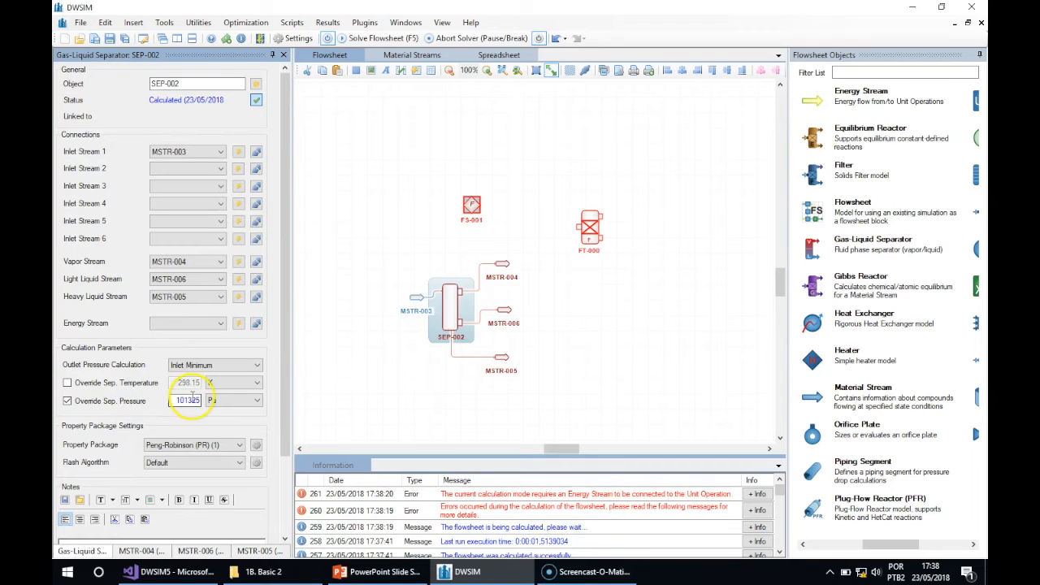
left_click(236, 324)
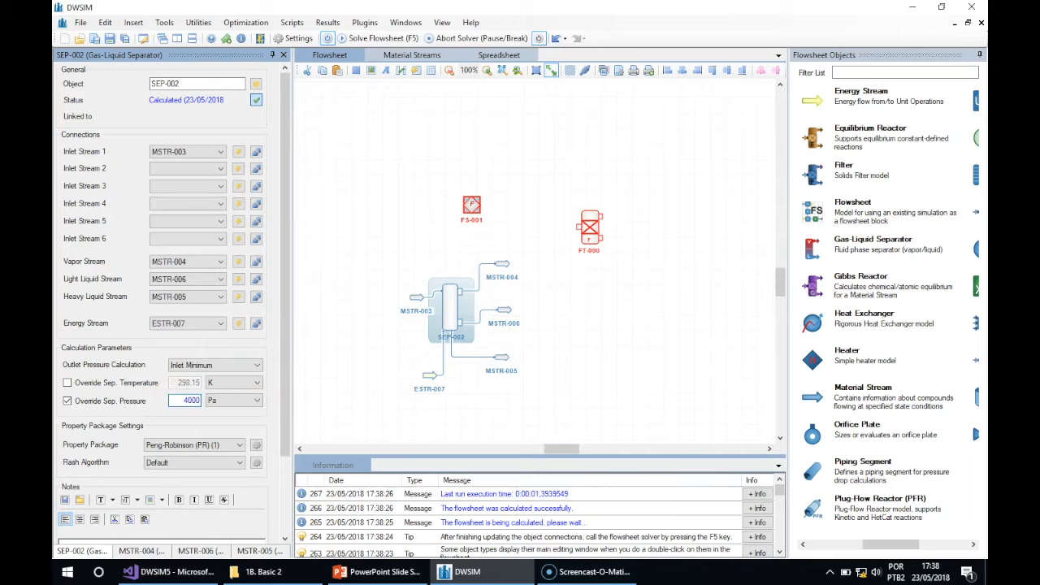
key("Return")
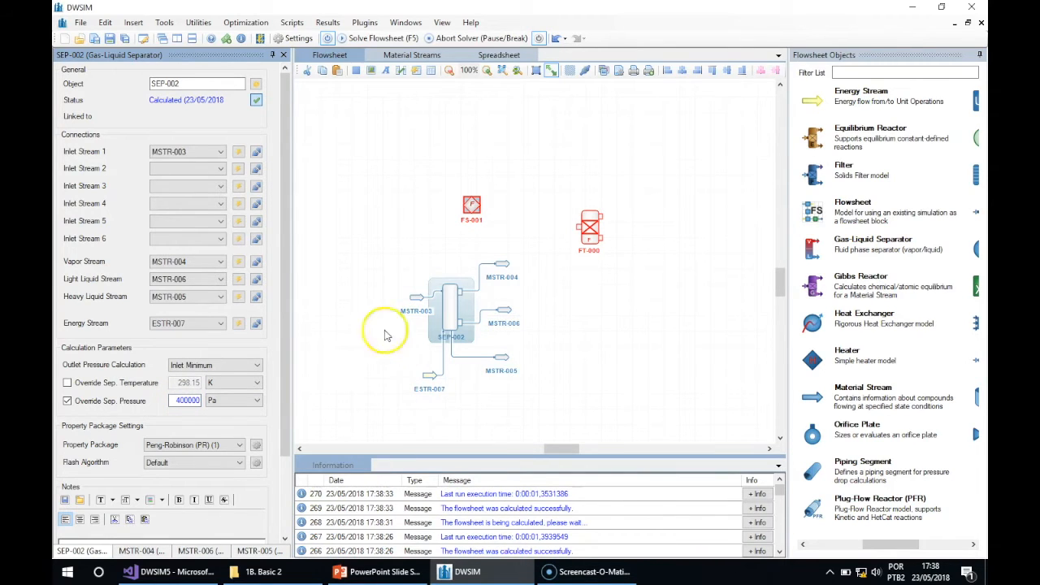
left_click(430, 377)
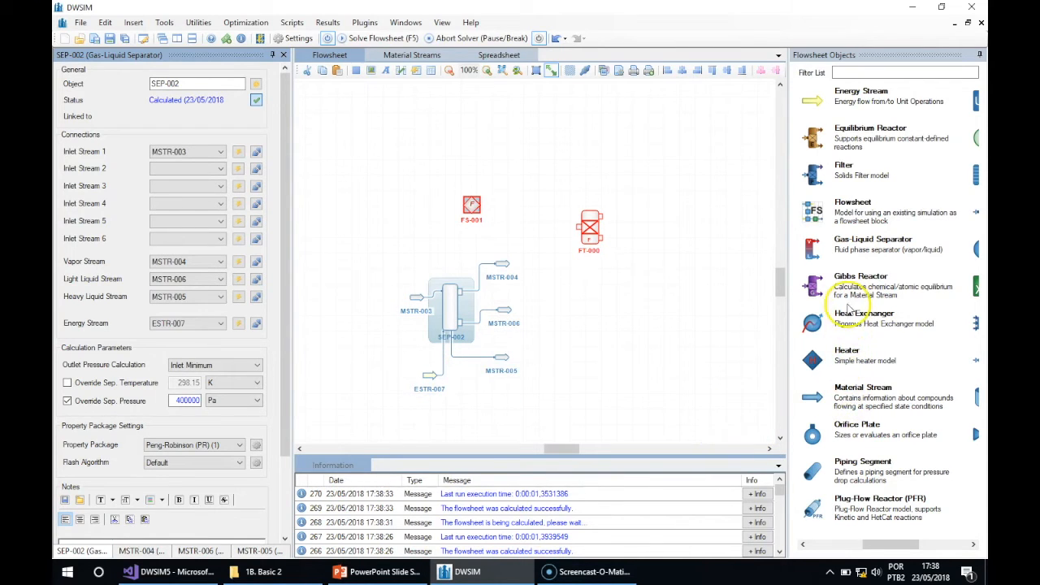
Add a heat exchanger above the Flowsheet block and connect new material streams to both its inlets and outlets, pausing the solver meanwhile.
left_click_drag(853, 323, 528, 155)
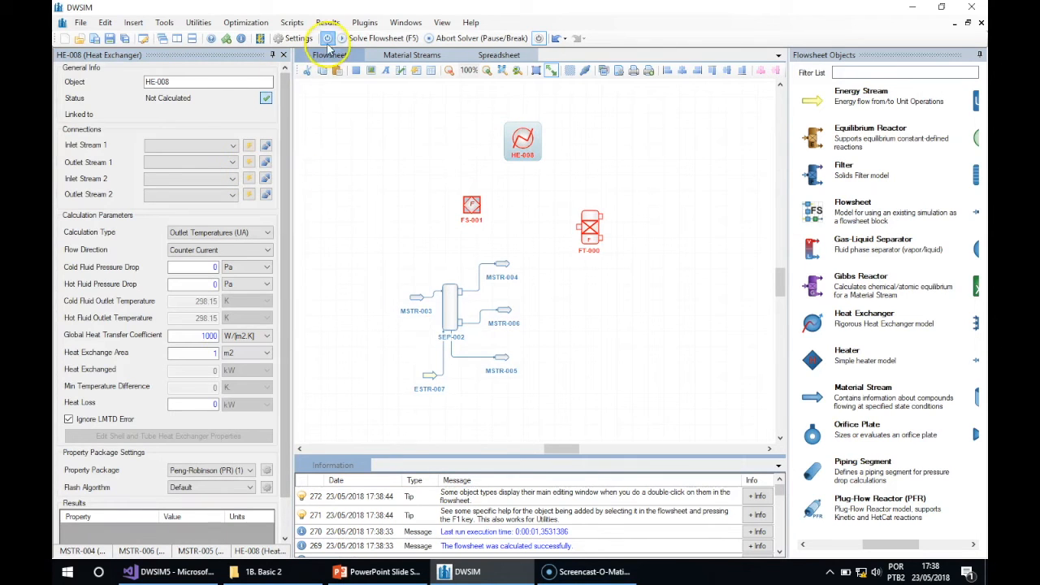
left_click(248, 144)
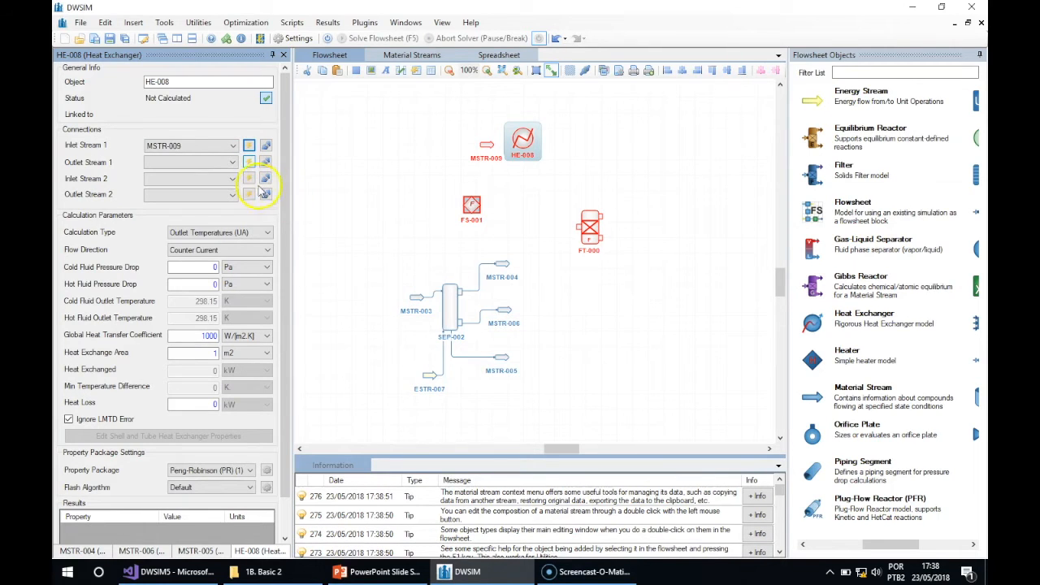
left_click(249, 179)
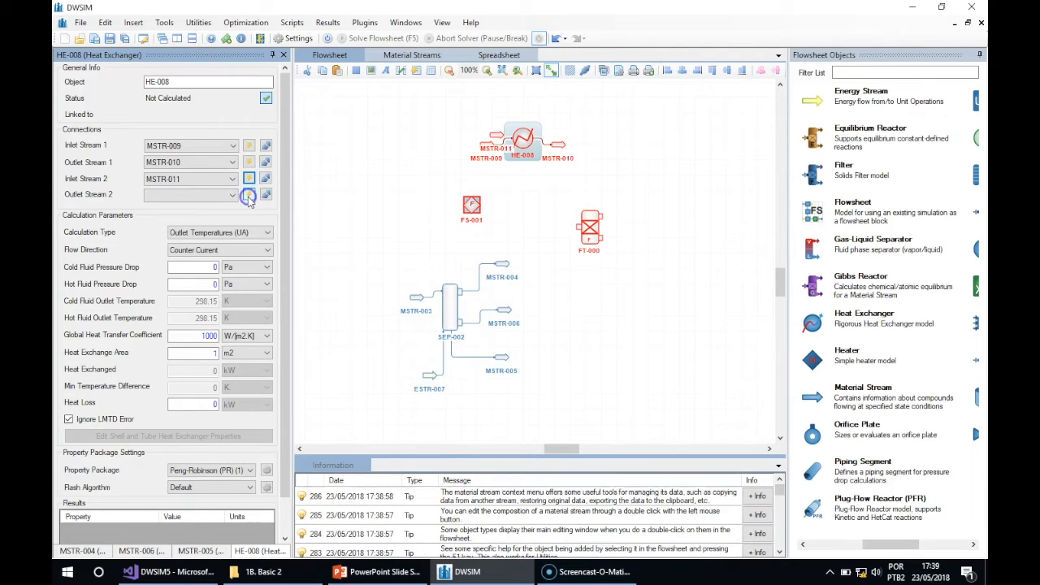
left_click(265, 195)
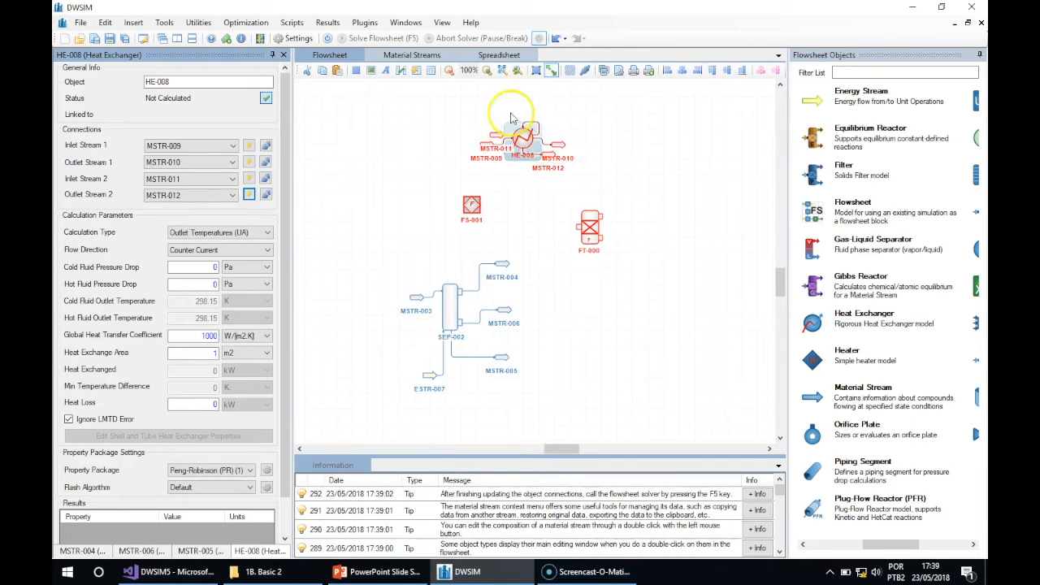
left_click(328, 38)
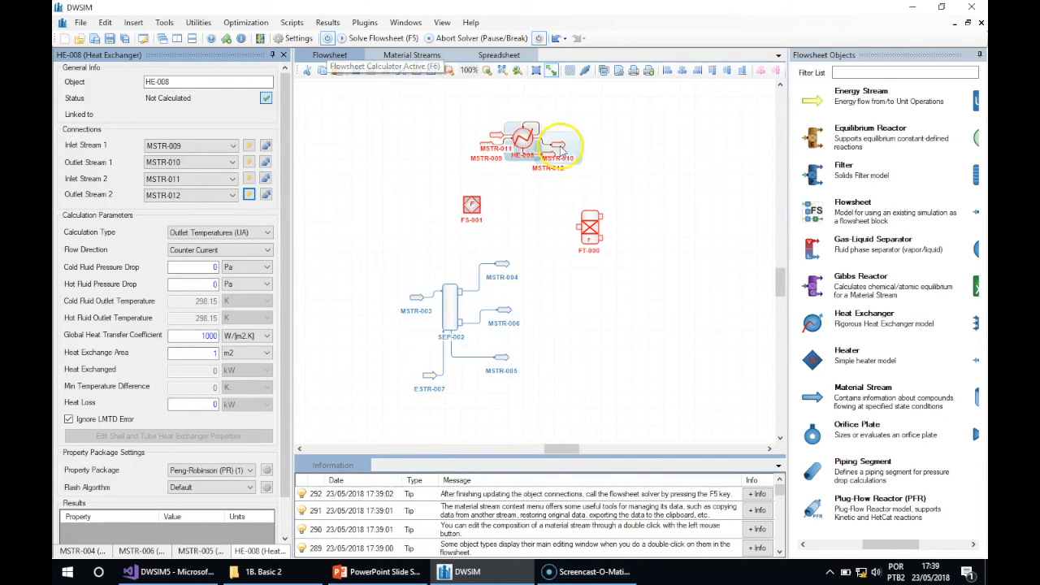
Spread the heat exchanger's inlet and outlet streams apart around it on the flowsheet.
left_click(557, 156)
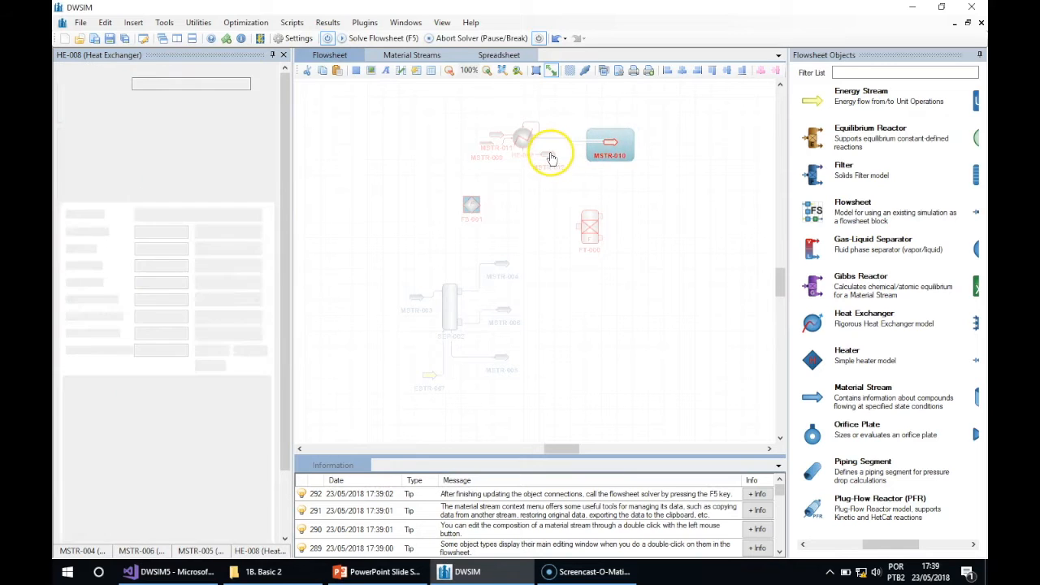
left_click_drag(550, 156, 562, 182)
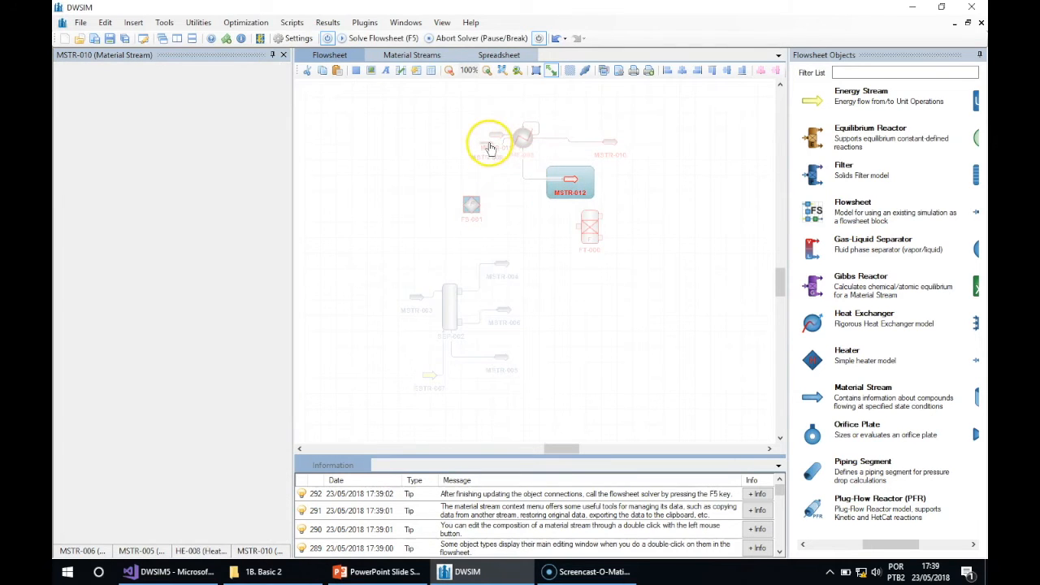
left_click_drag(490, 149, 464, 101)
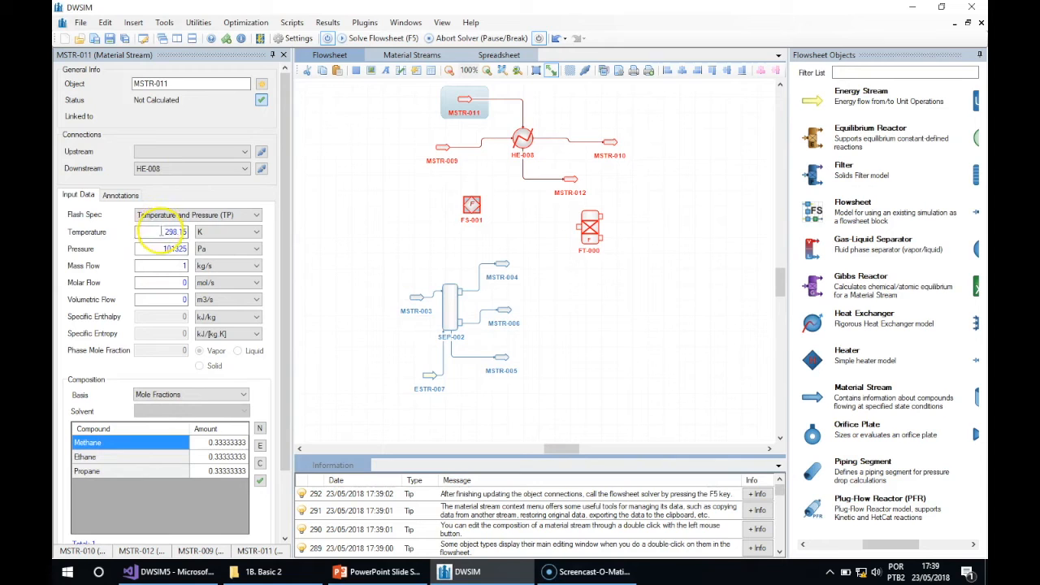
Set the heat exchanger's inlet temperatures to 400 K for stream MSTR-011 and 200 K for stream MSTR-009.
double_click(151, 232)
type("4000")
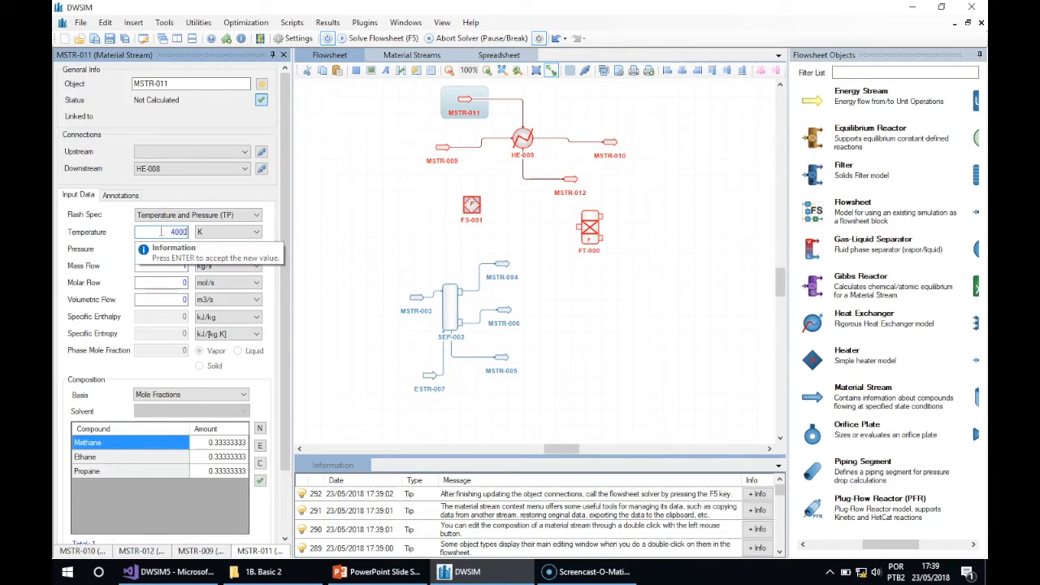
key("Return")
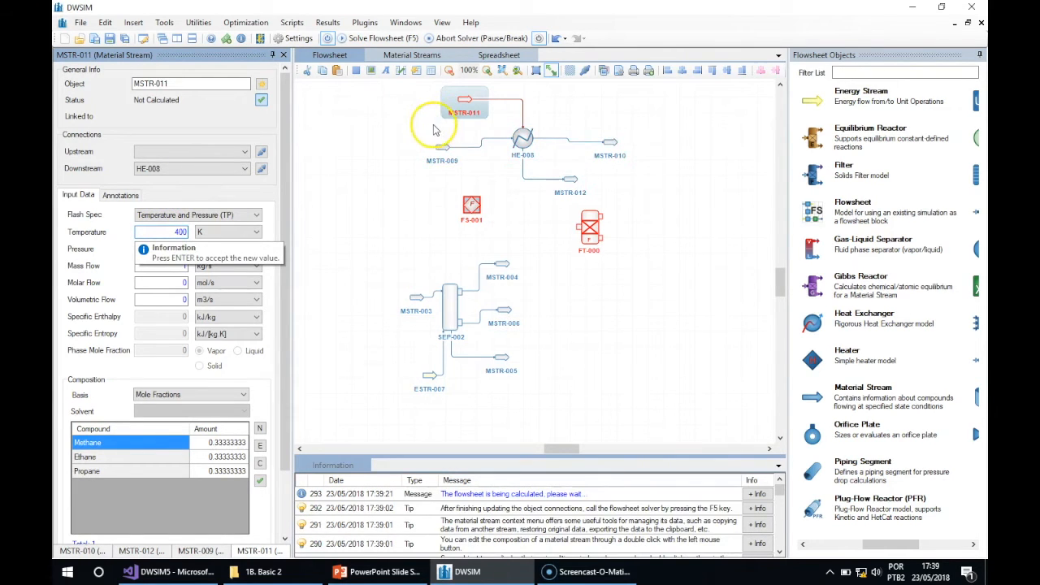
left_click(443, 152)
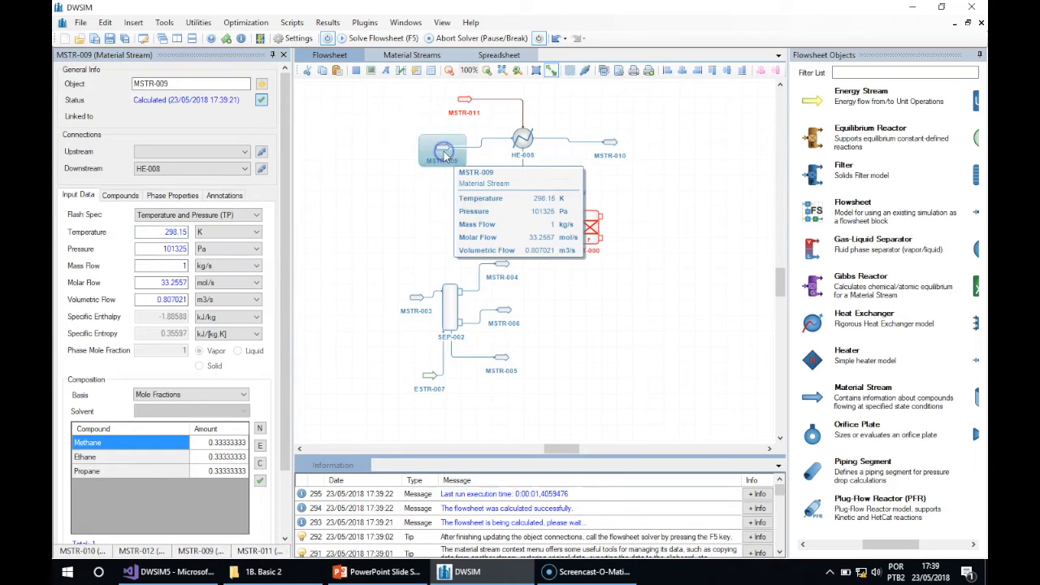
double_click(149, 234)
type("200")
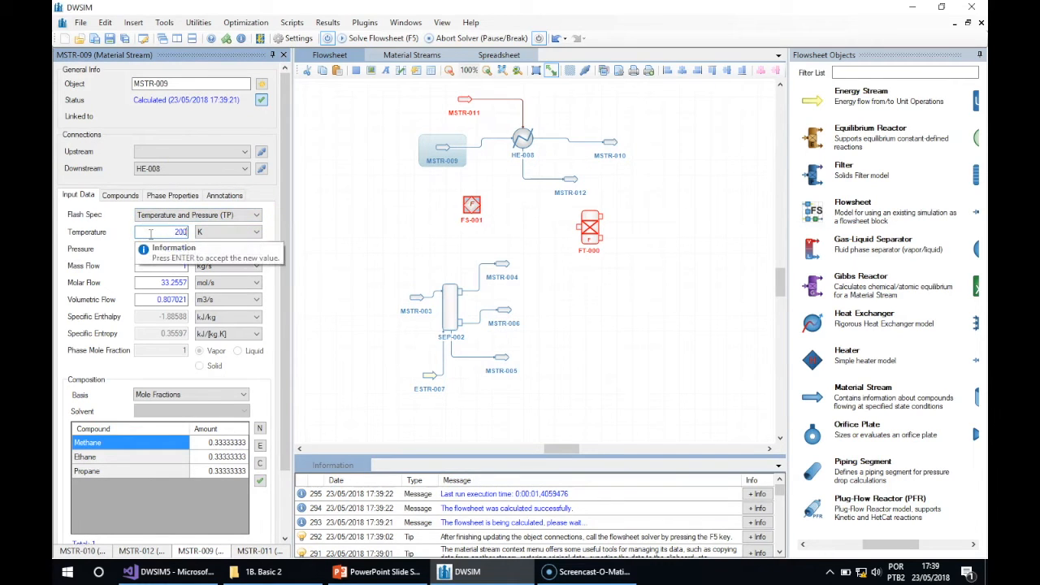
key("Return")
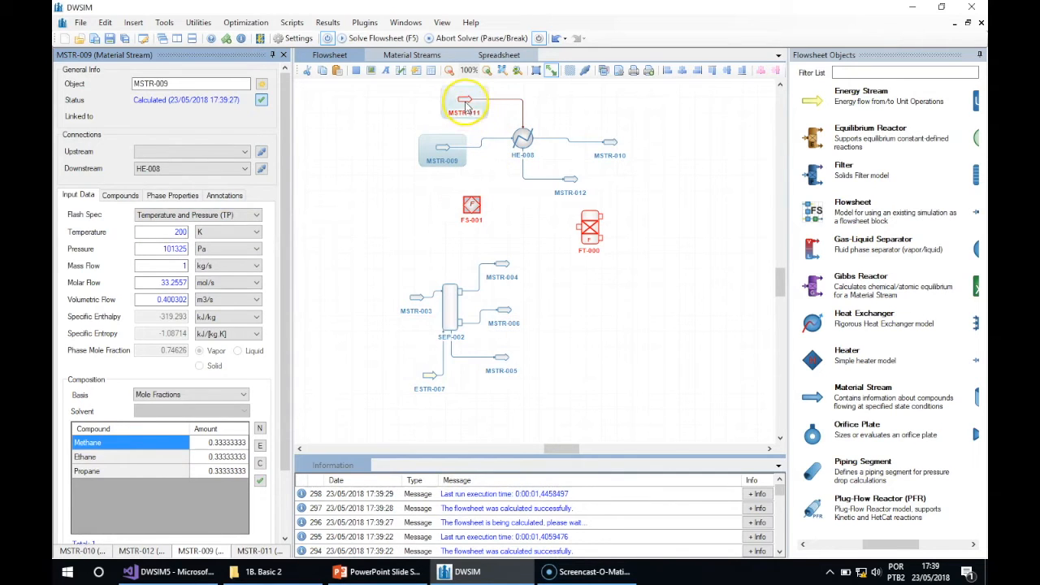
Set the heat exchanger to the Outlet Temperatures (UA) calculation with a global heat transfer coefficient of 1000 W/[m2.K].
left_click(464, 106)
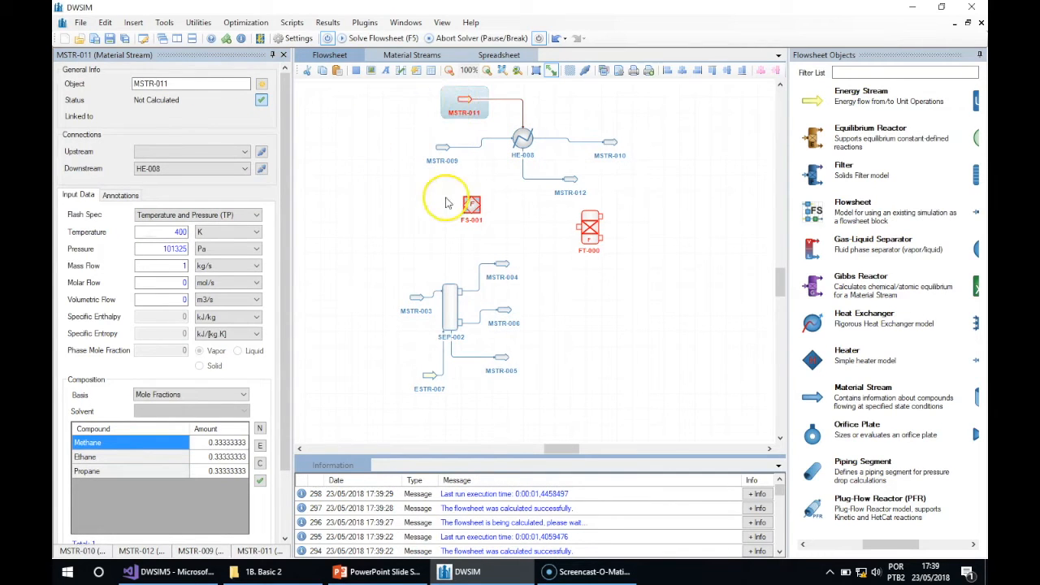
left_click(525, 141)
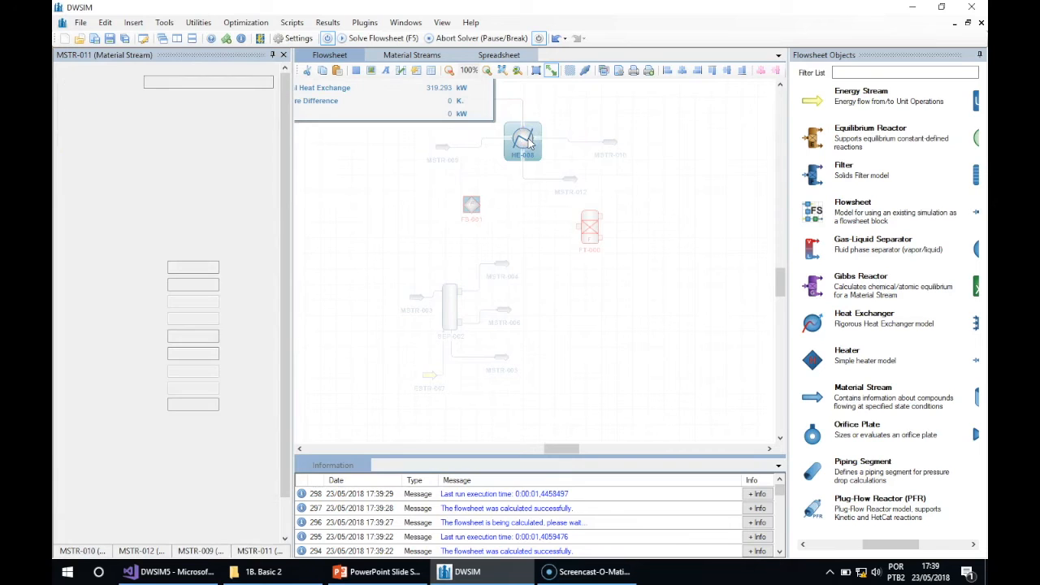
left_click(213, 233)
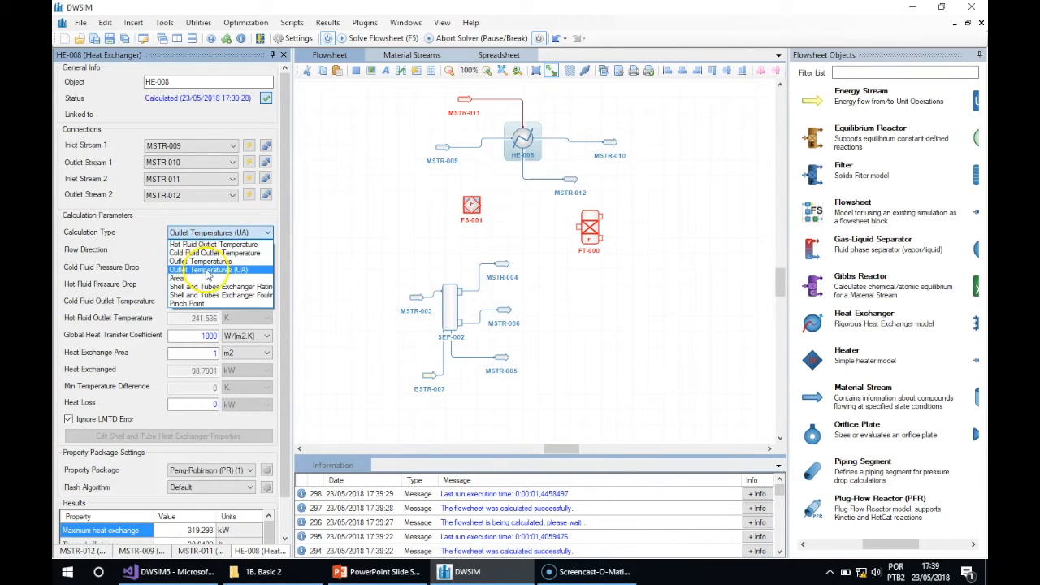
left_click(209, 270)
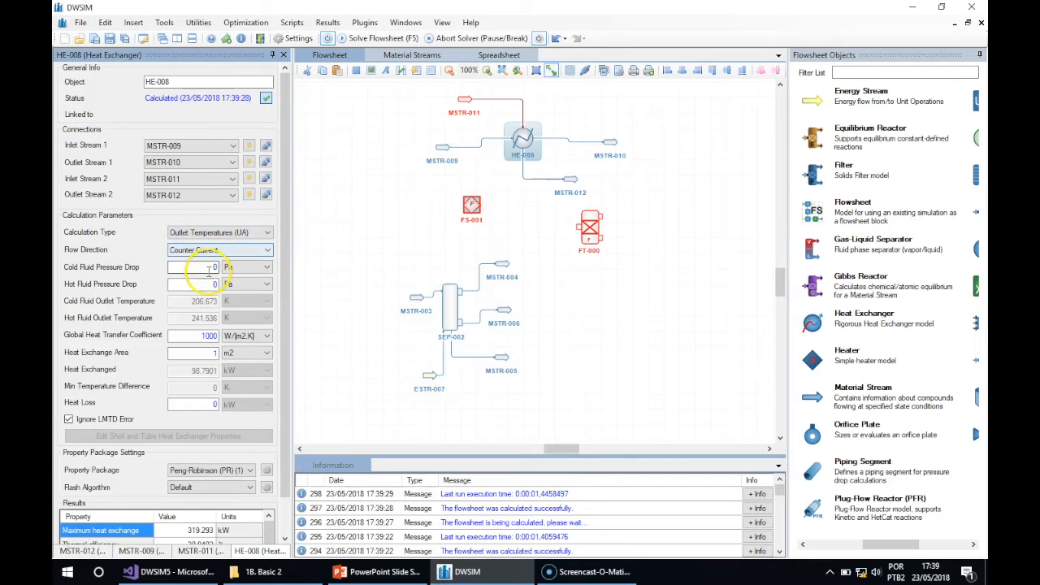
left_click(195, 334)
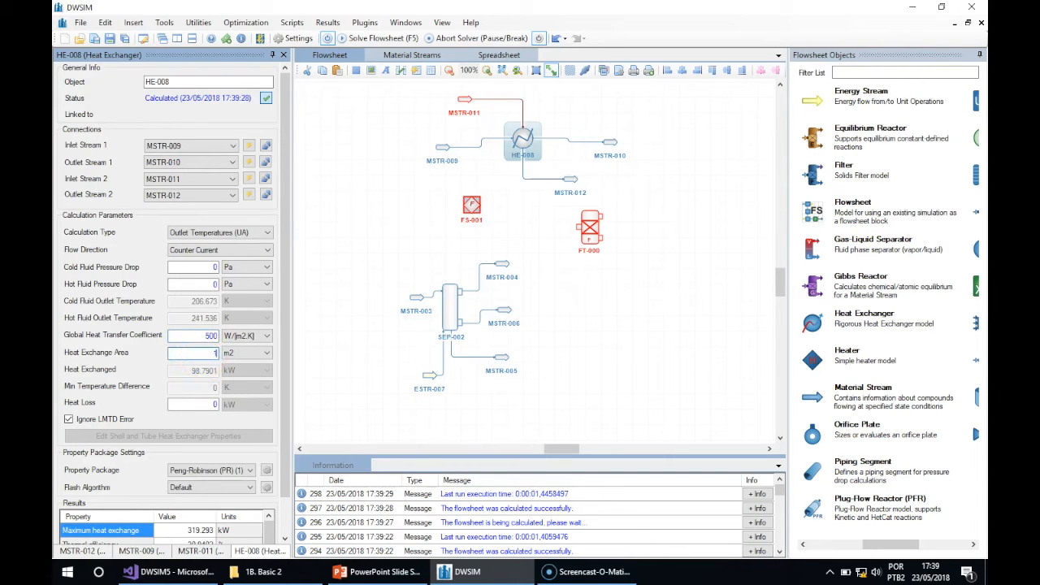
key("Return")
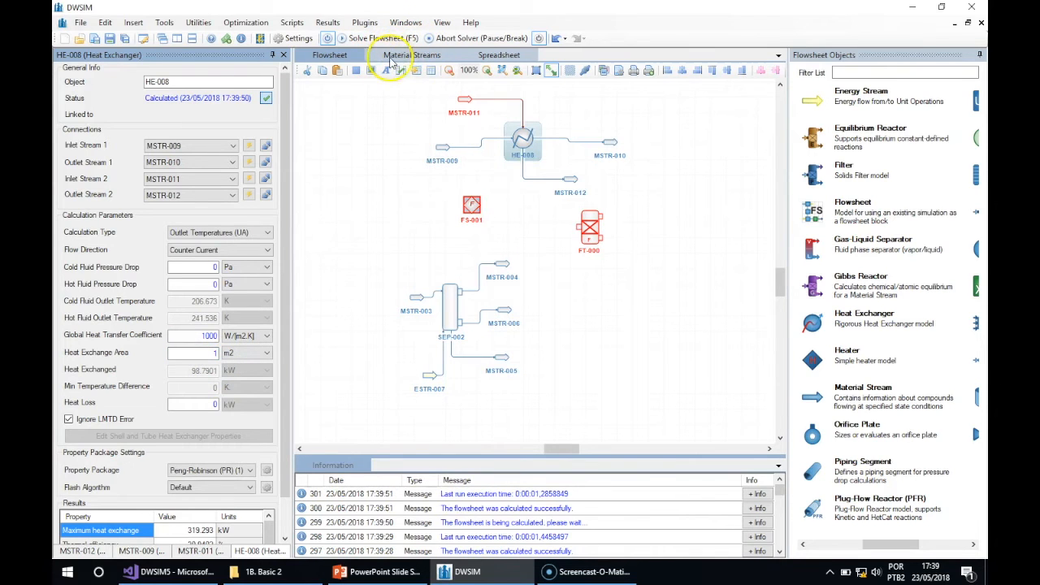
Recalculate the heat exchanger's uncalculated inlet stream MSTR-011.
left_click(472, 106)
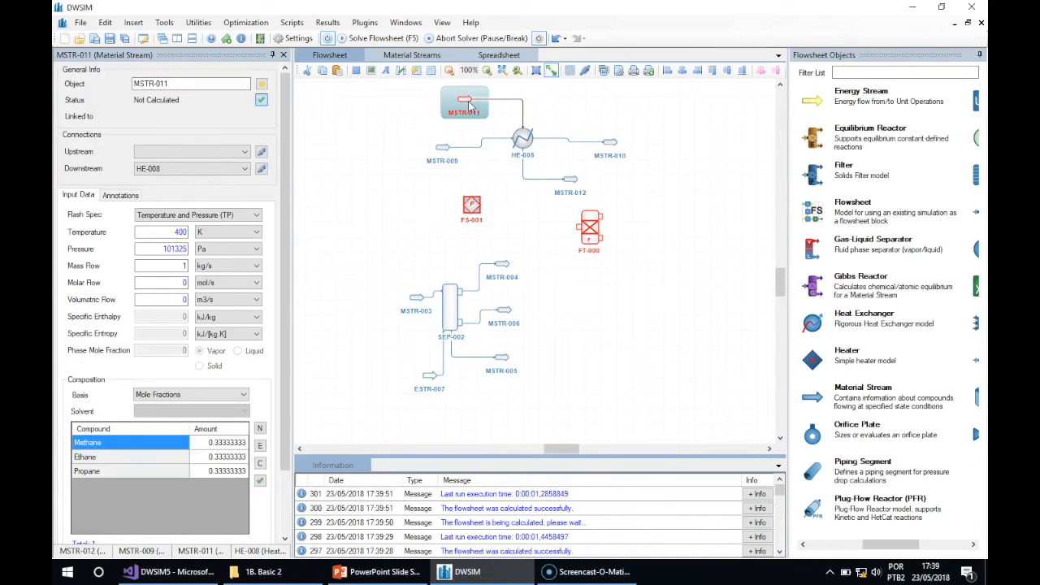
right_click(469, 106)
left_click(481, 144)
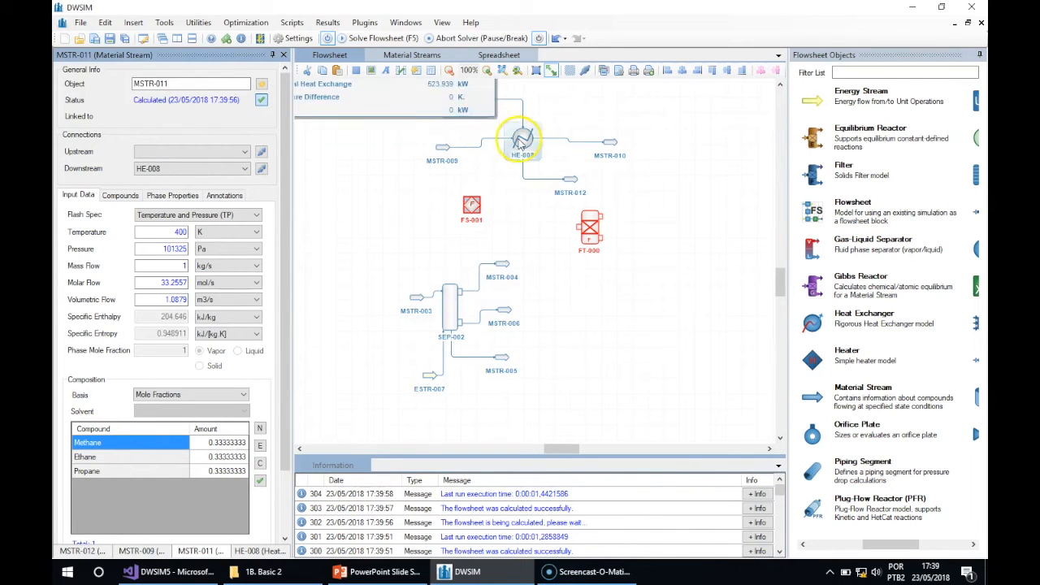
Inspect the heat exchanger's exchanged heat, maximum heat exchange and thermal efficiency results.
left_click(523, 142)
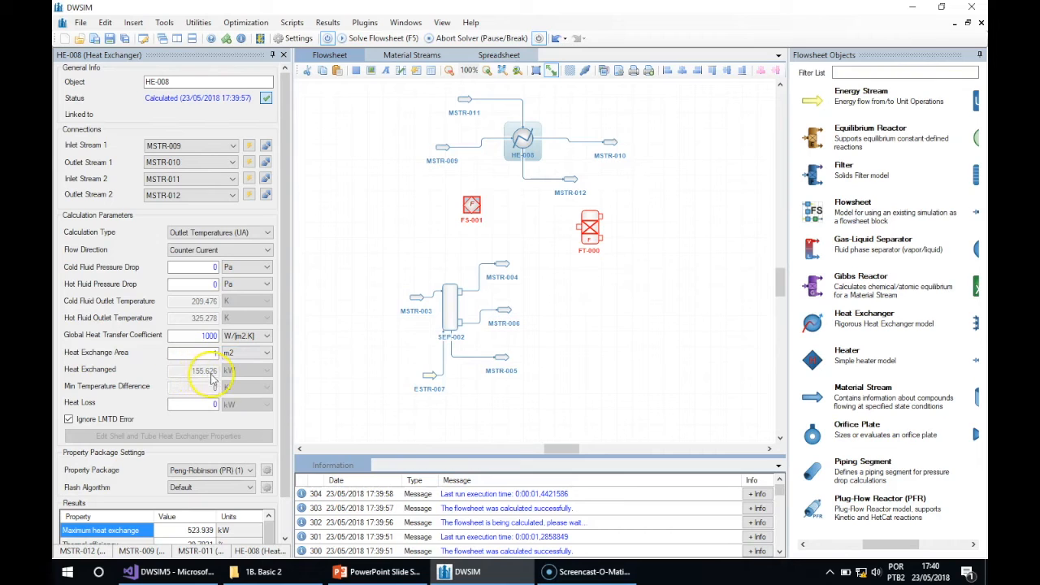
left_click_drag(286, 419, 287, 489)
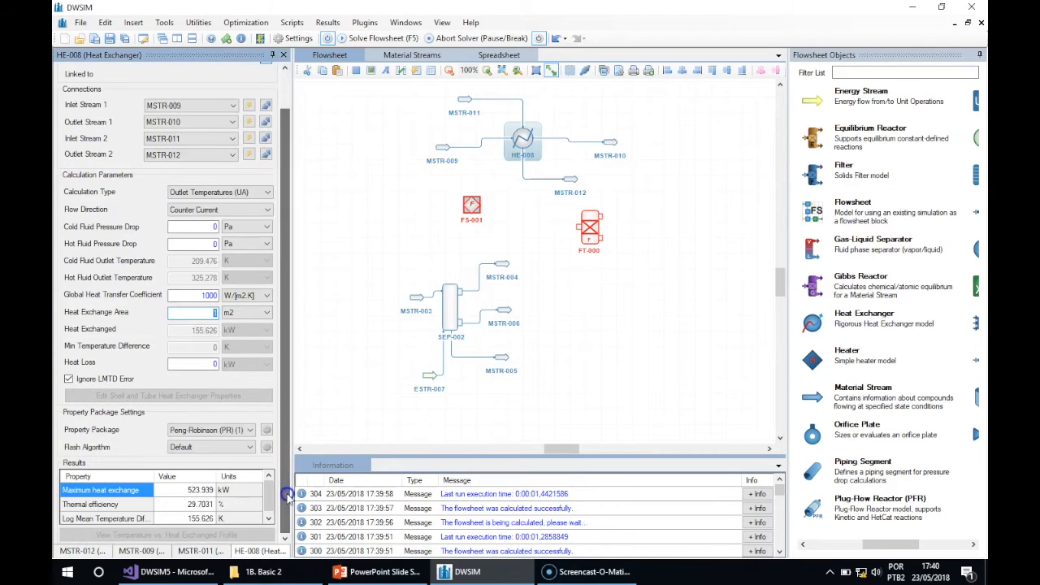
left_click(193, 505)
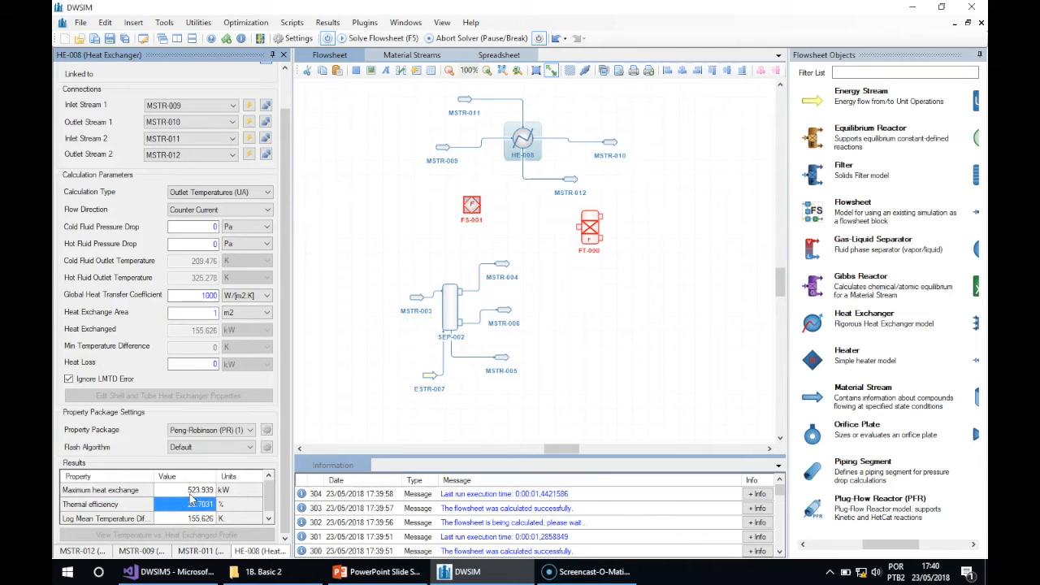
left_click(126, 491)
left_click(126, 493)
left_click(199, 490)
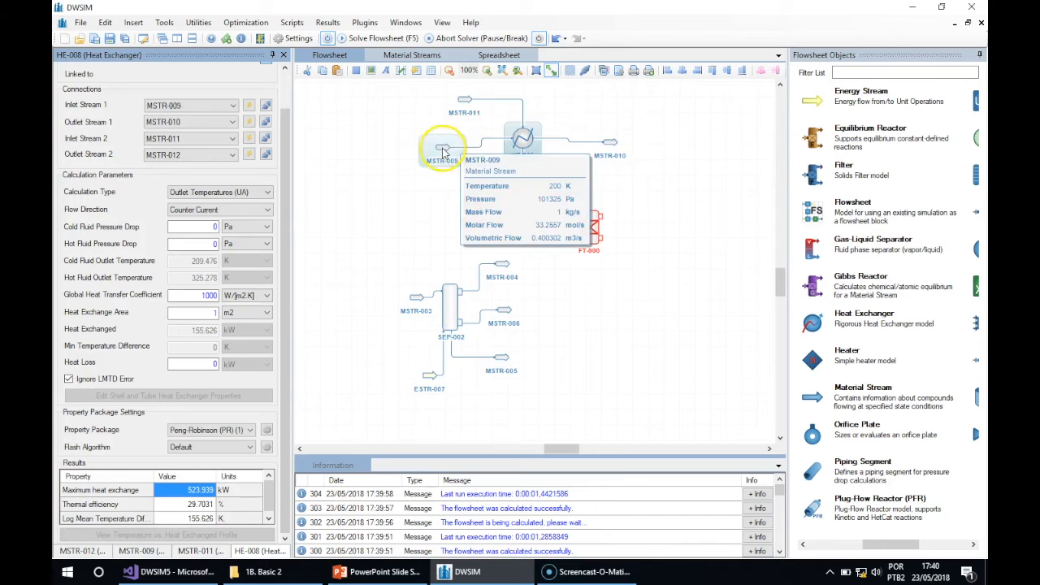
Switch the heat exchanger's calculation type to Shell and Tubes Exchanger Rating and review its shell and tube properties.
left_click(241, 191)
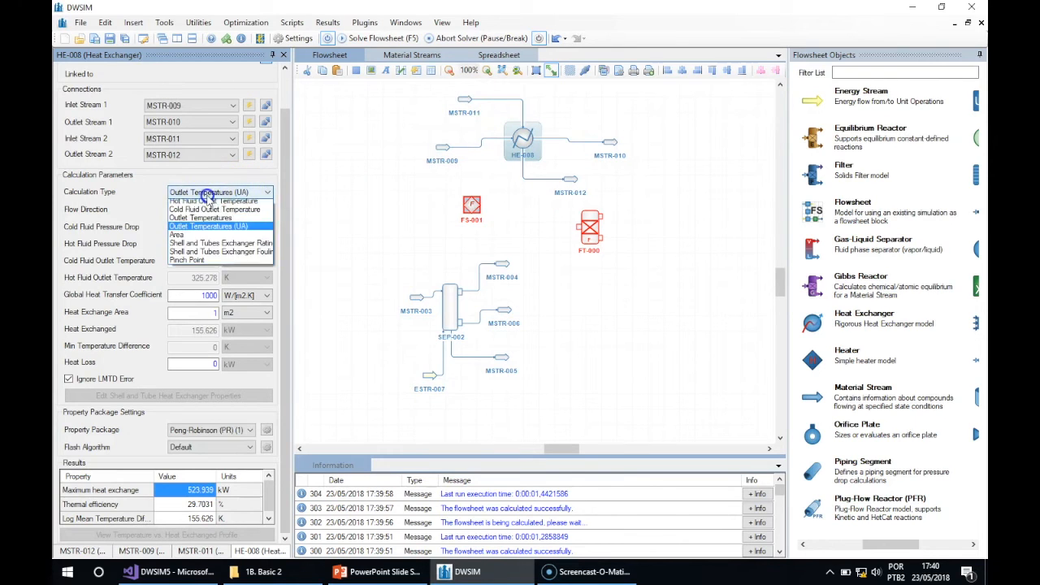
left_click(208, 246)
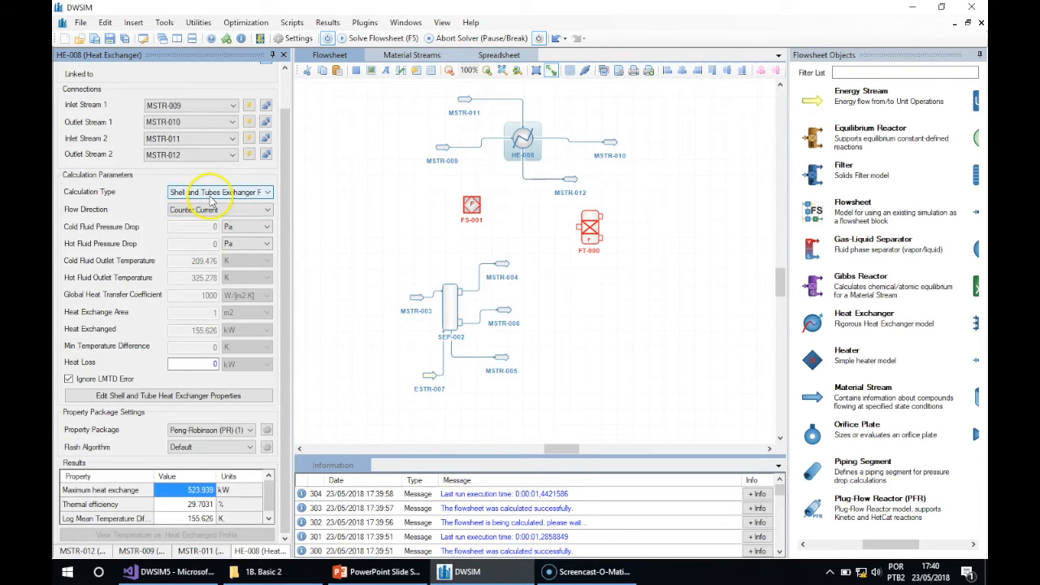
left_click(168, 395)
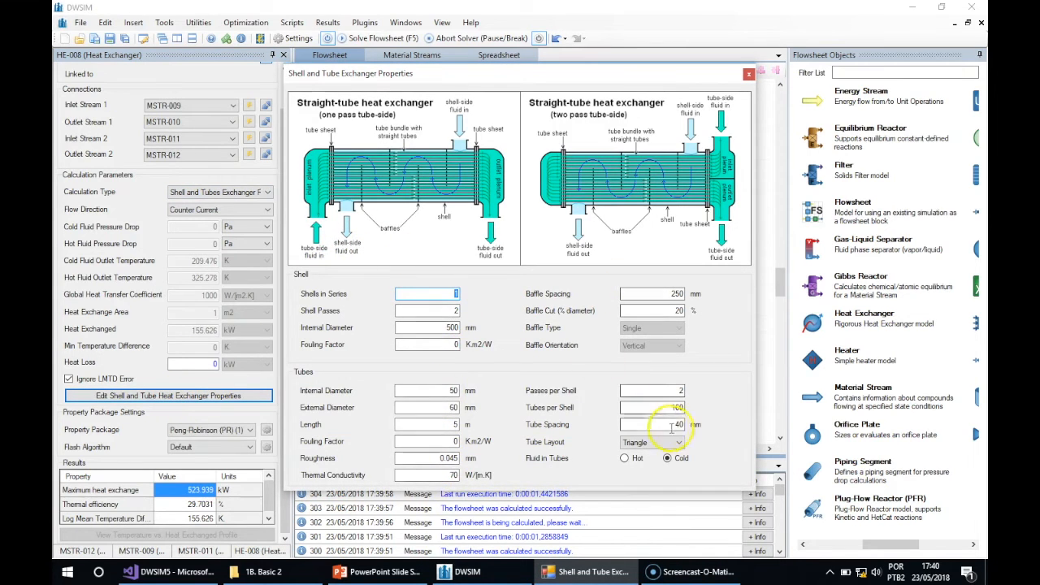
left_click(748, 76)
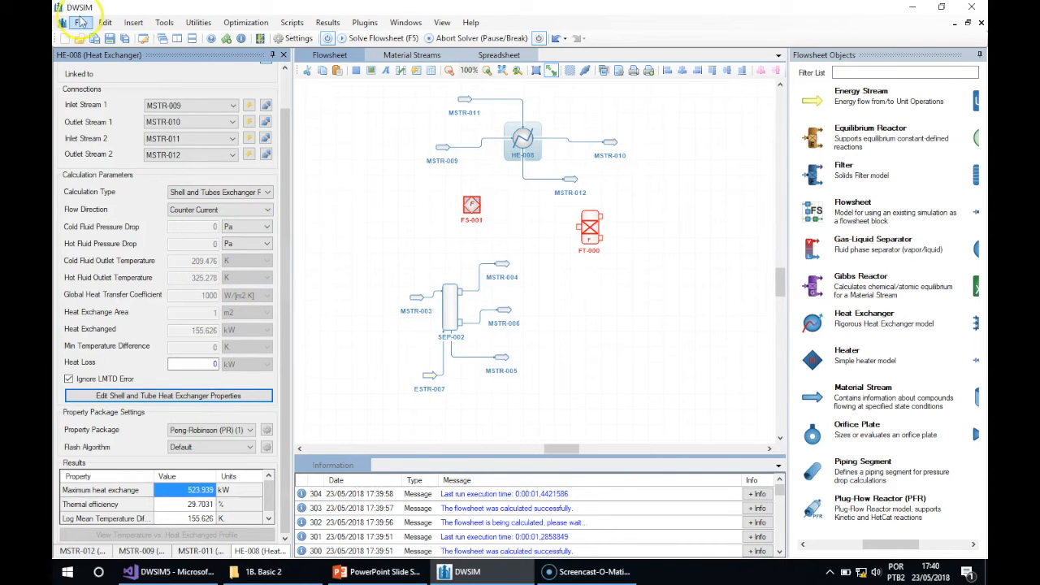
Locate the Heat Exchanger Sizing and Design.dwxml file in the samples folder for existing simulations, and cancel without opening it.
left_click(81, 17)
left_click(122, 124)
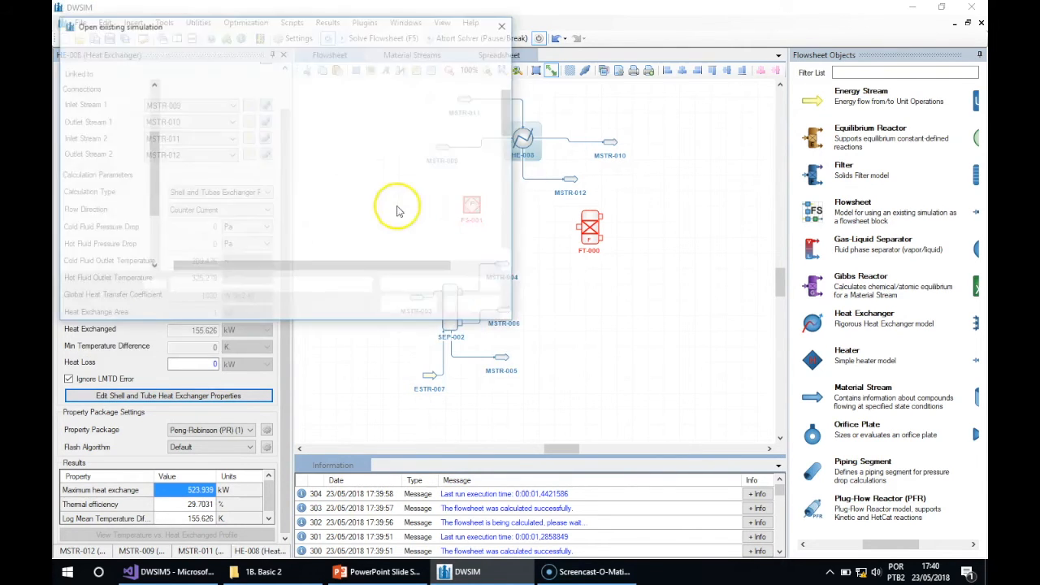
left_click(322, 172)
scroll(309, 174, "down", 3)
scroll(303, 175, "down", 4)
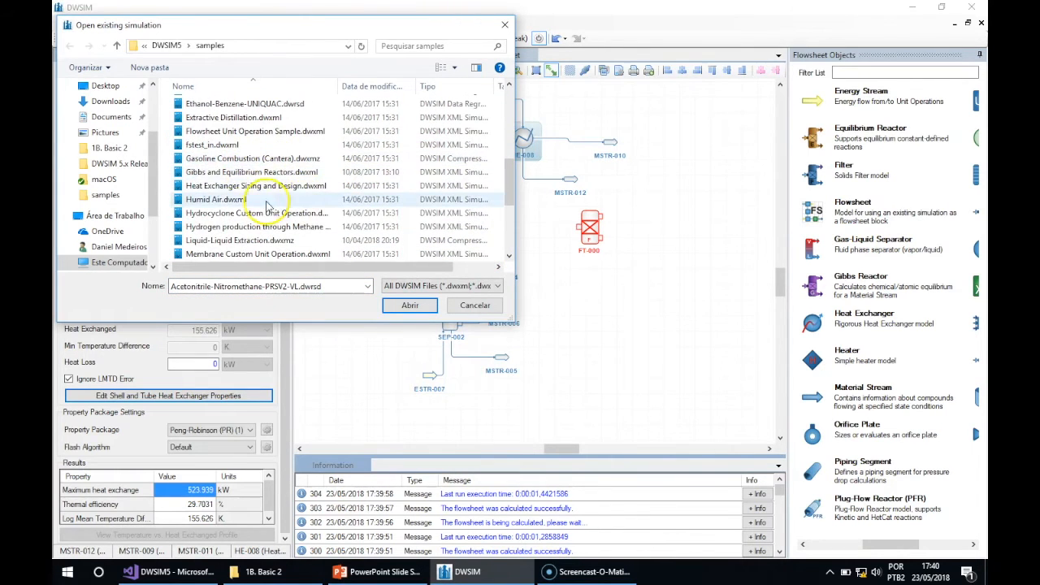
left_click(229, 186)
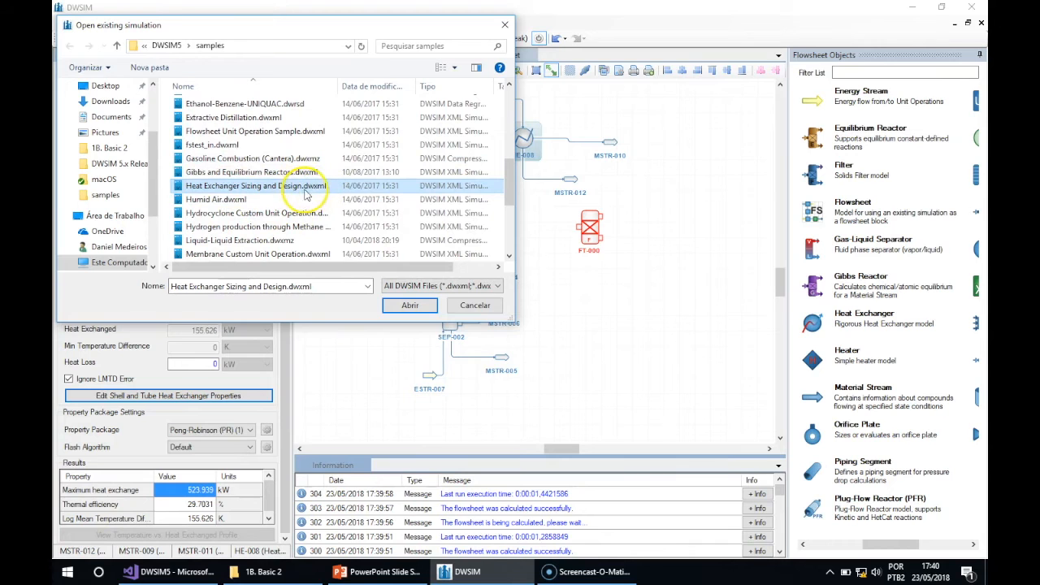
left_click(471, 309)
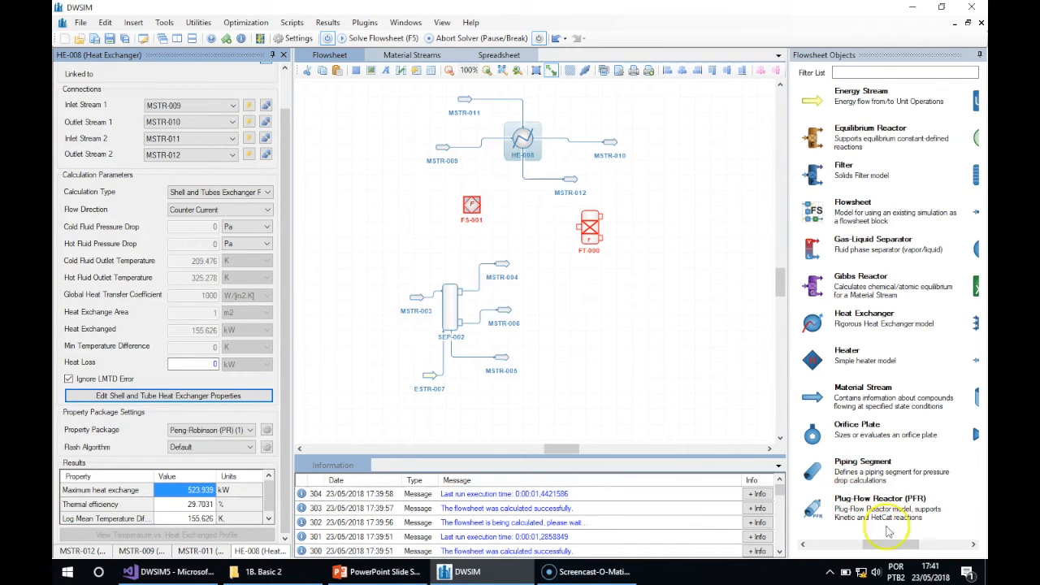
Add a Shortcut Column to the flowsheet and position it in the free space beside FT-000.
left_click_drag(891, 545, 940, 547)
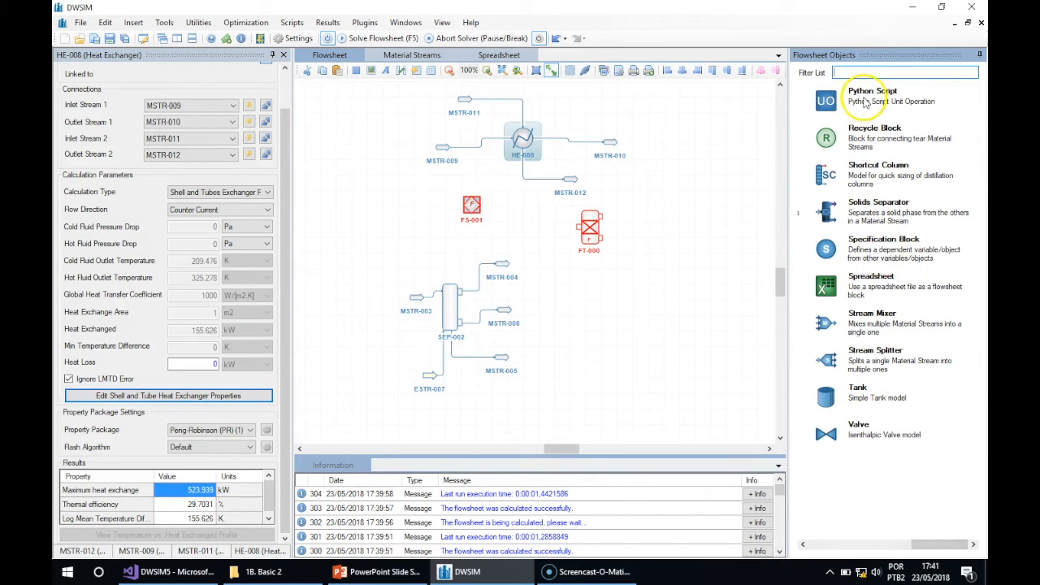
left_click_drag(869, 177, 665, 247)
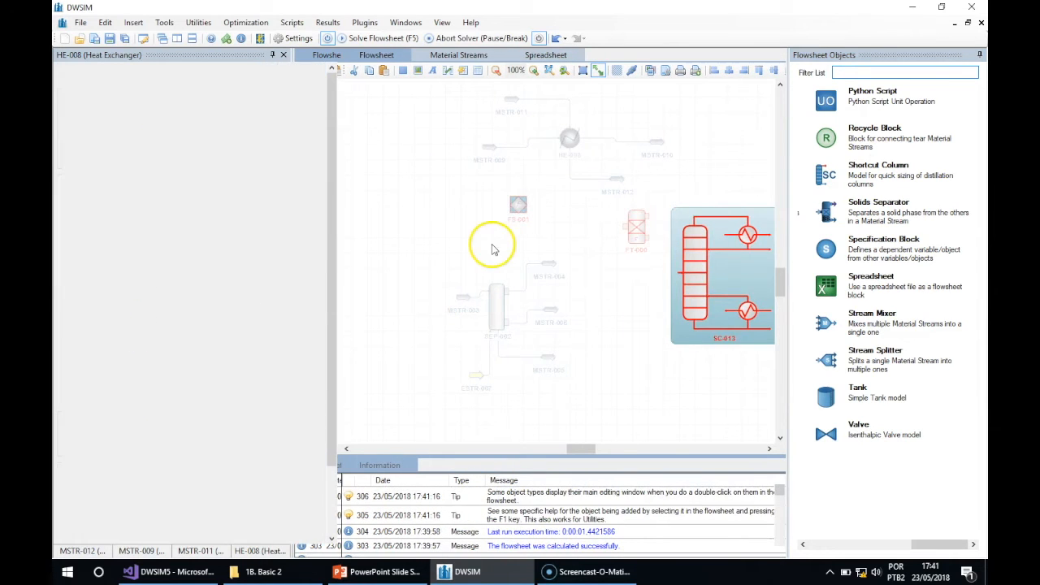
left_click_drag(579, 448, 596, 450)
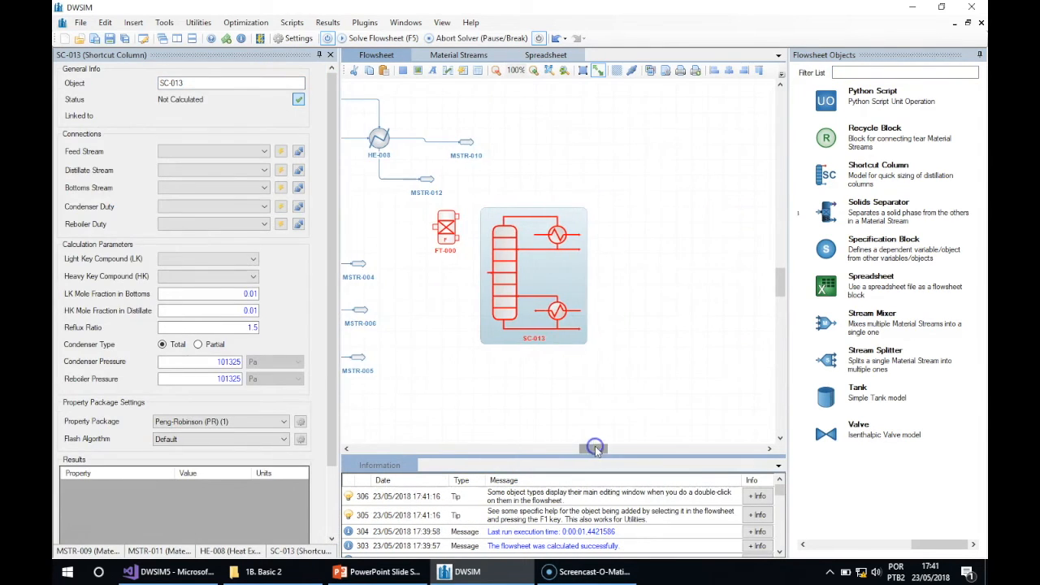
left_click_drag(564, 290, 600, 316)
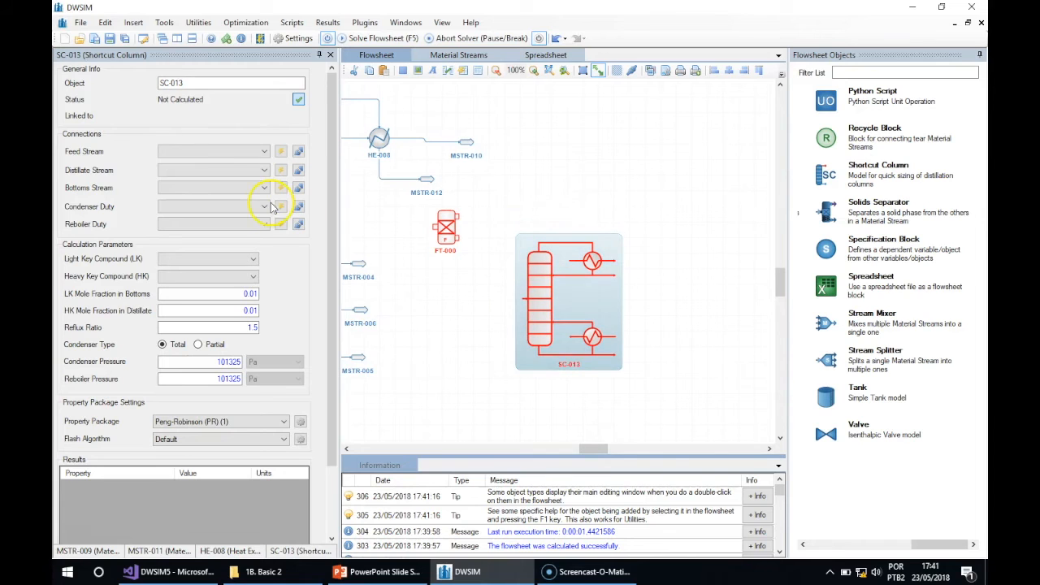
Create and connect feed, distillate, bottoms, condenser duty and reboiler duty streams for the shortcut column, and move ESTR-017 and MSTR-016 clear of overlaps.
left_click(281, 152)
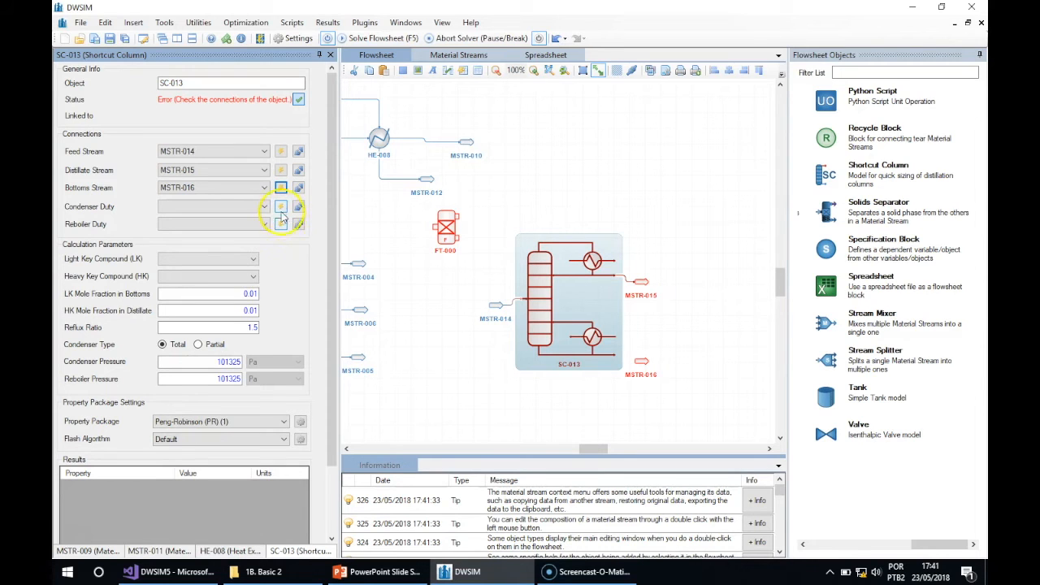
left_click(281, 223)
left_click(281, 208)
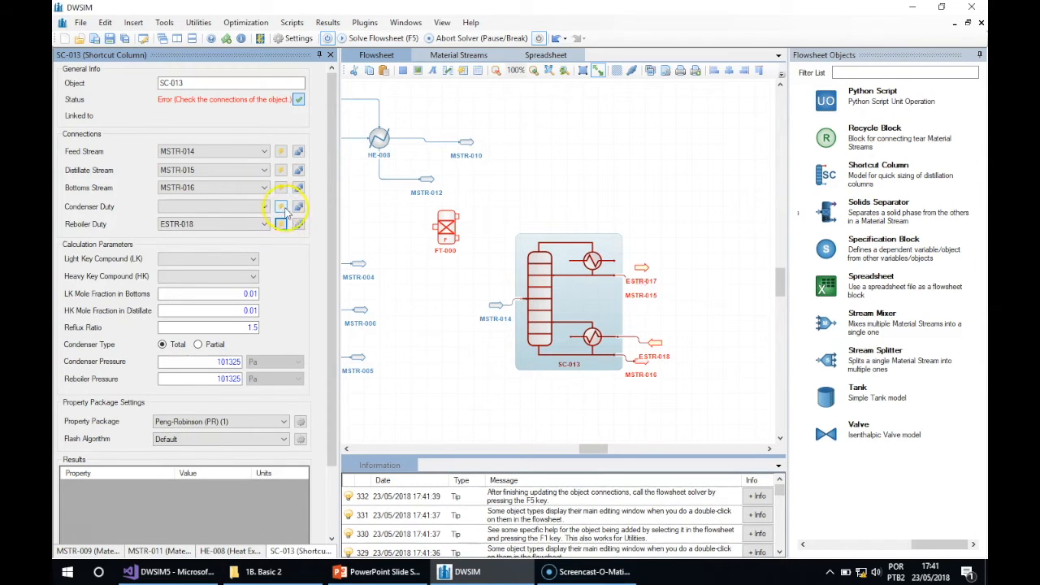
left_click(642, 270)
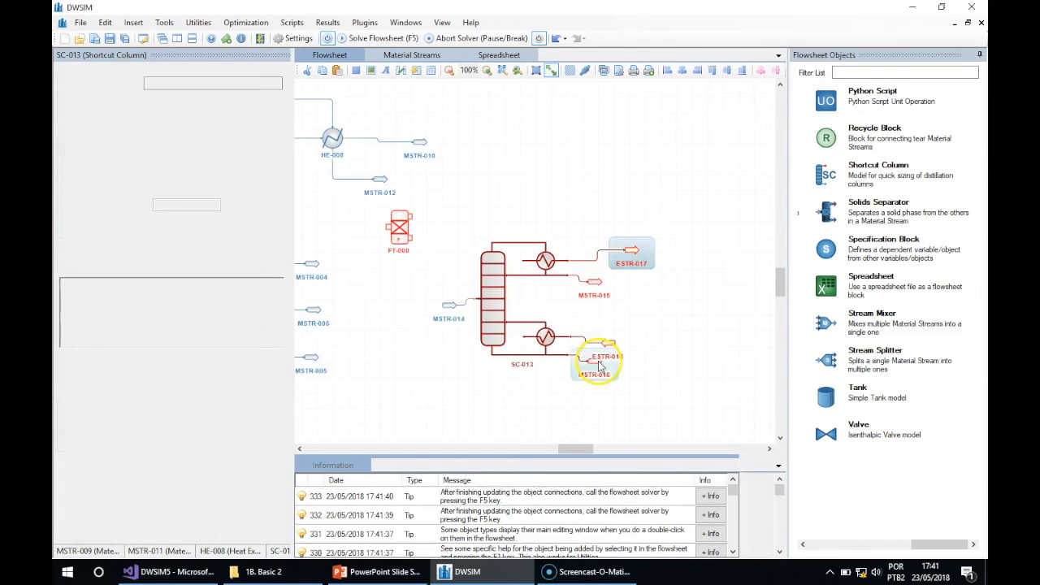
left_click(599, 357)
Set the column's feed stream MSTR-014 to a temperature of 200 K and a pressure of 340000 Pa.
left_click(511, 295)
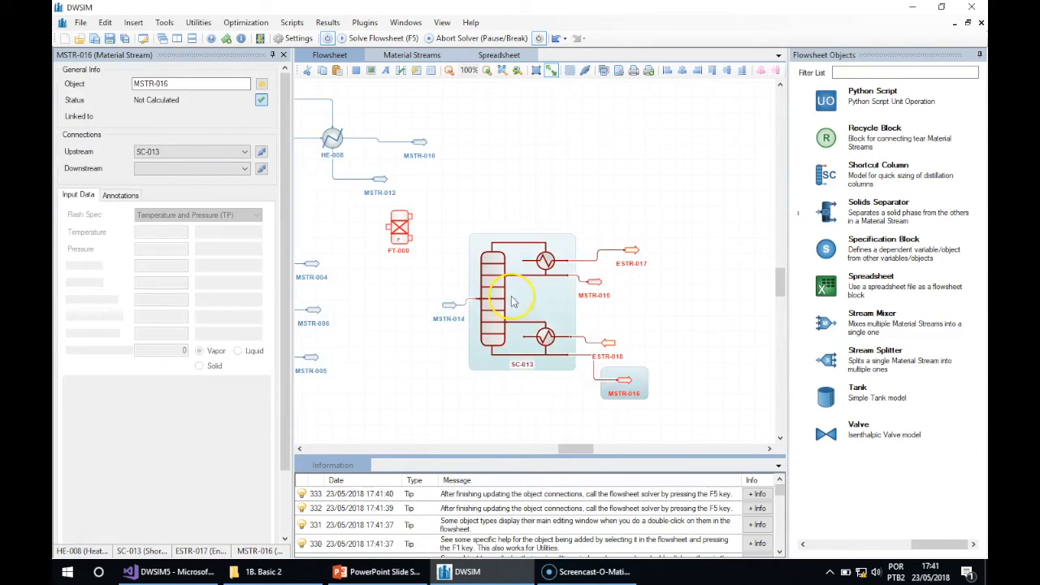
left_click(452, 309)
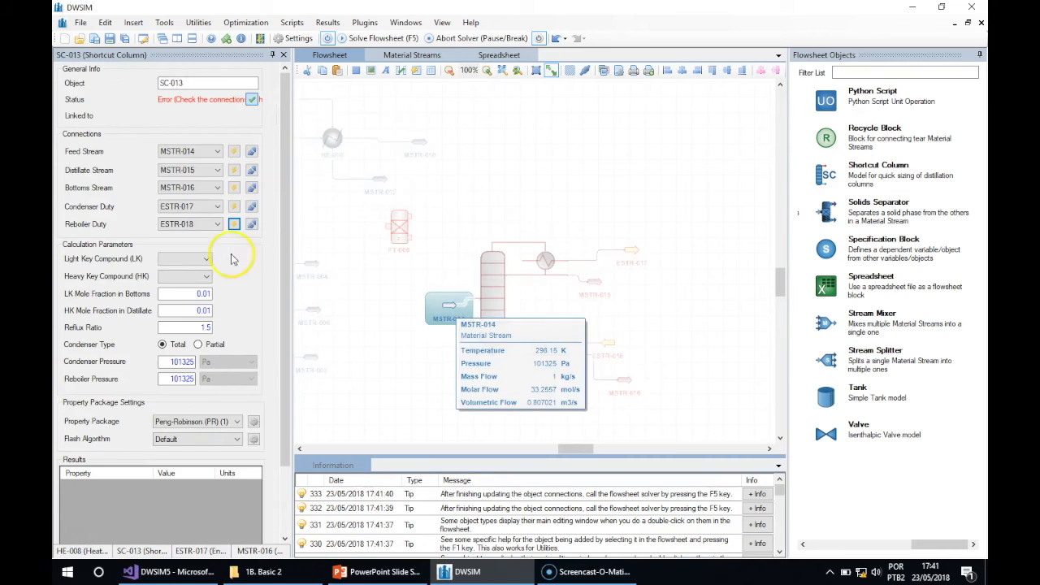
left_click(157, 231)
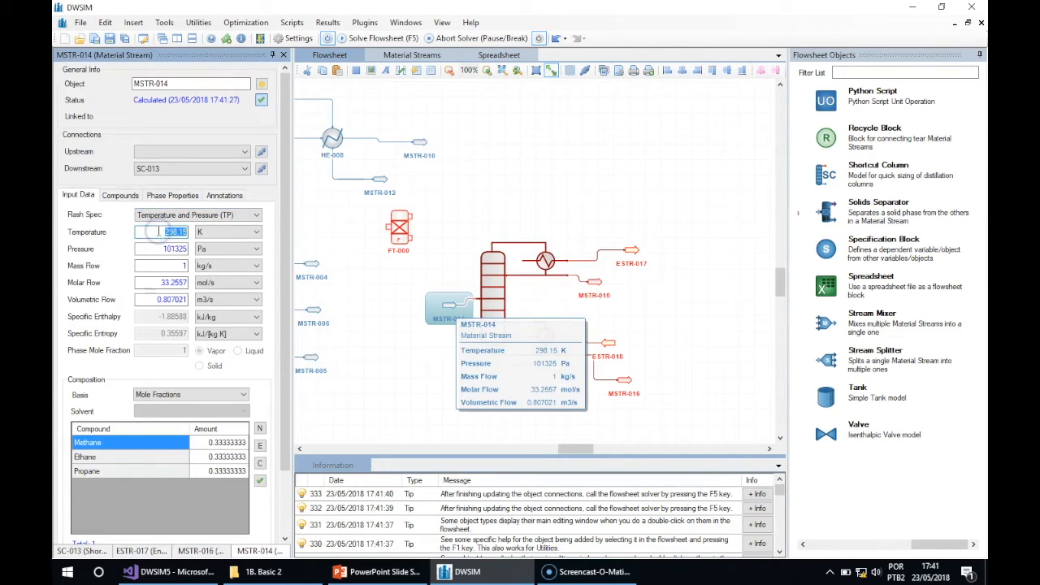
type("200")
key("Return")
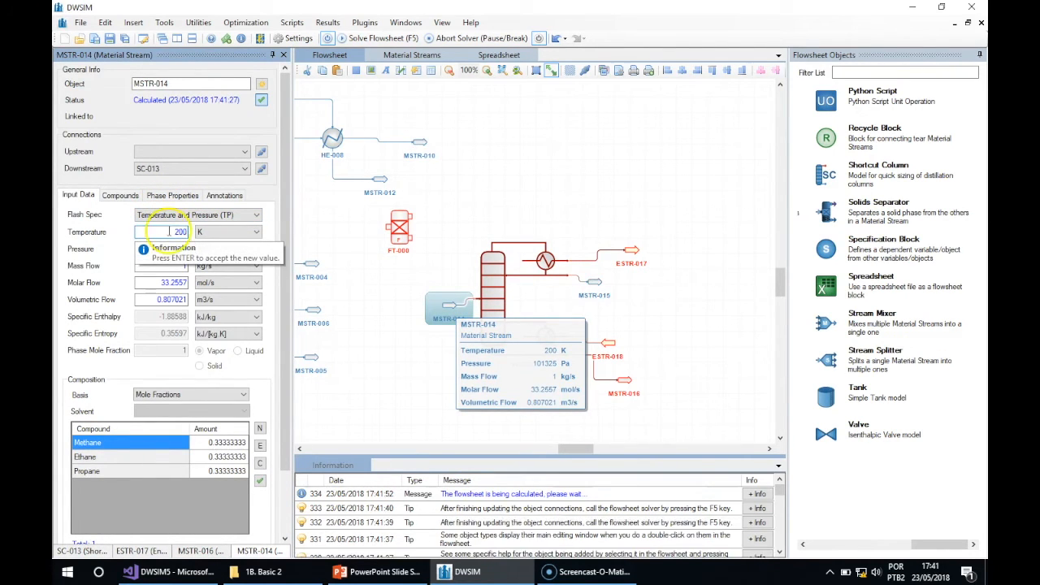
mouse_move(317, 264)
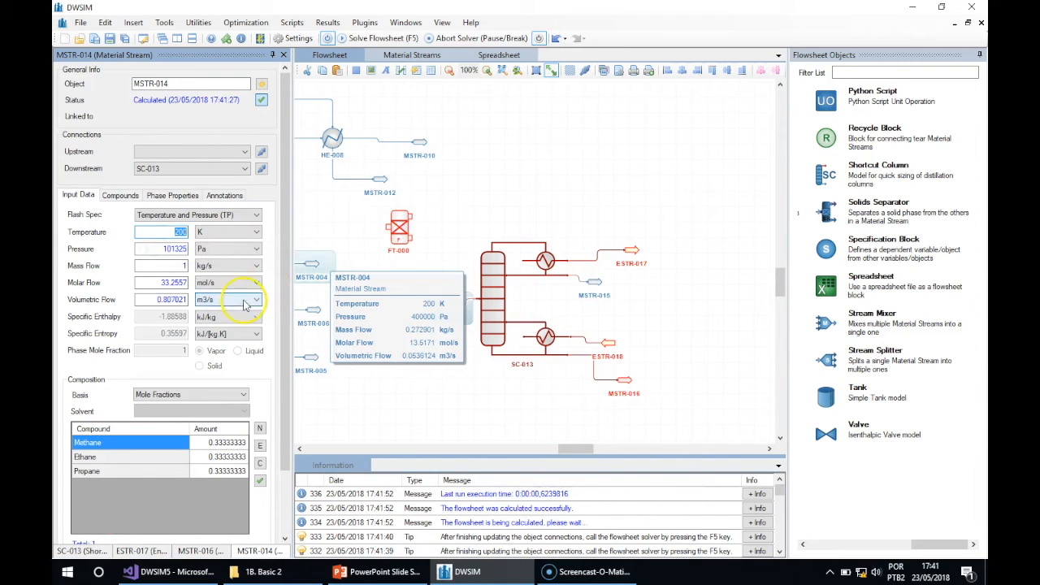
left_click(169, 248)
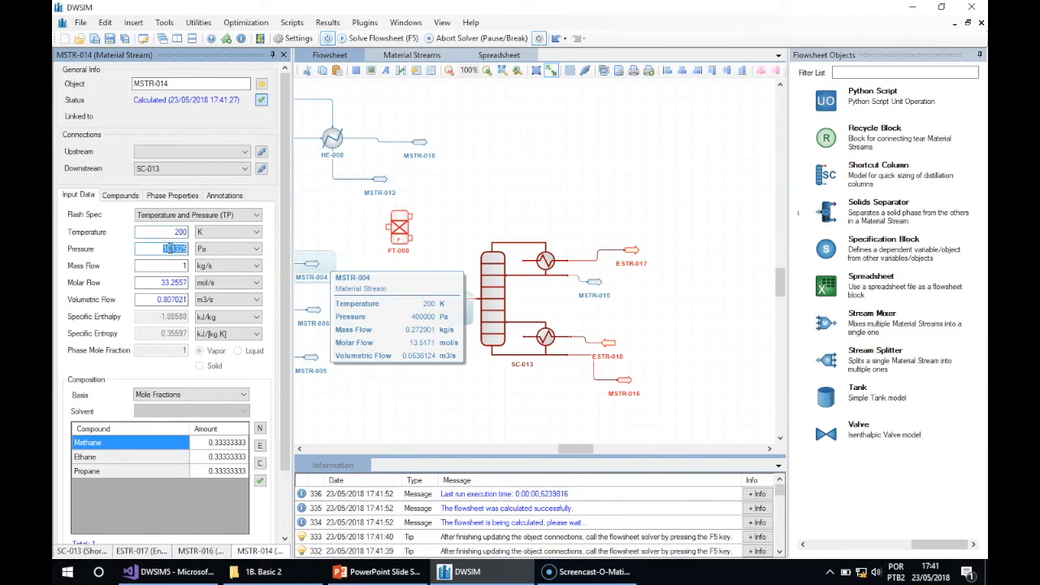
type("340000")
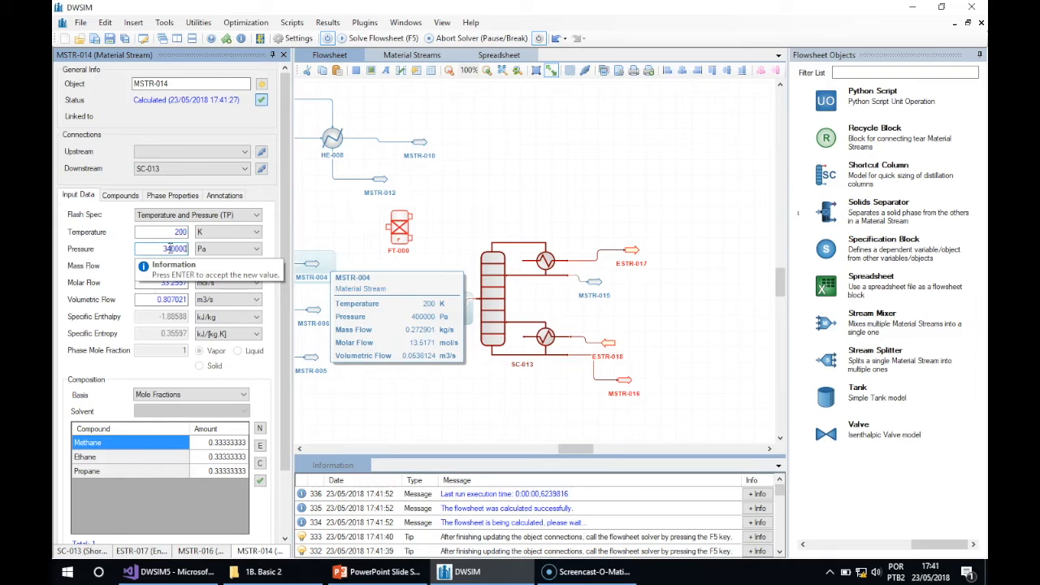
key("Return")
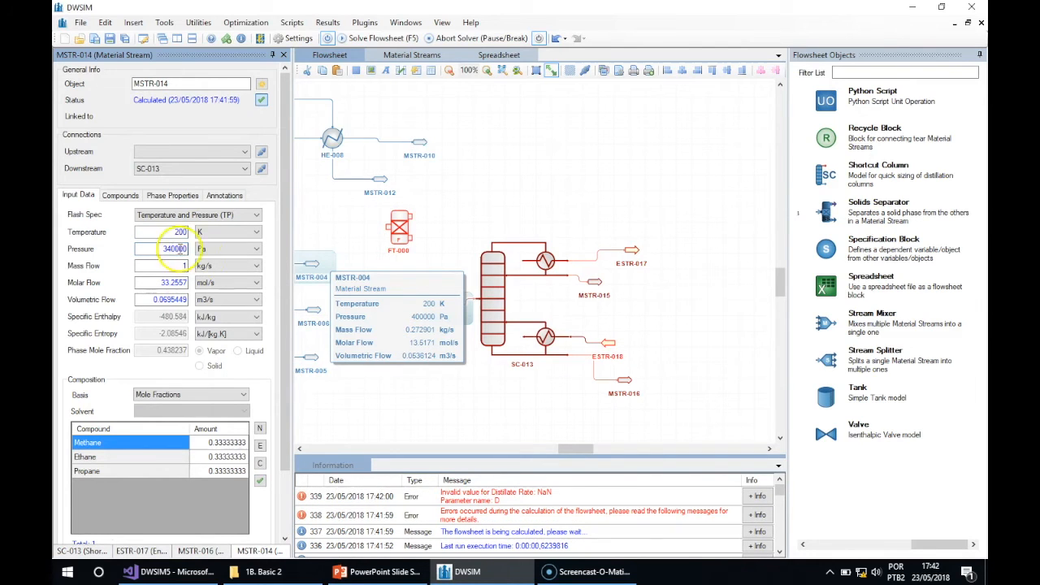
Set the shortcut column's light key compound to Methane and its heavy key compound to Propane.
left_click(520, 299)
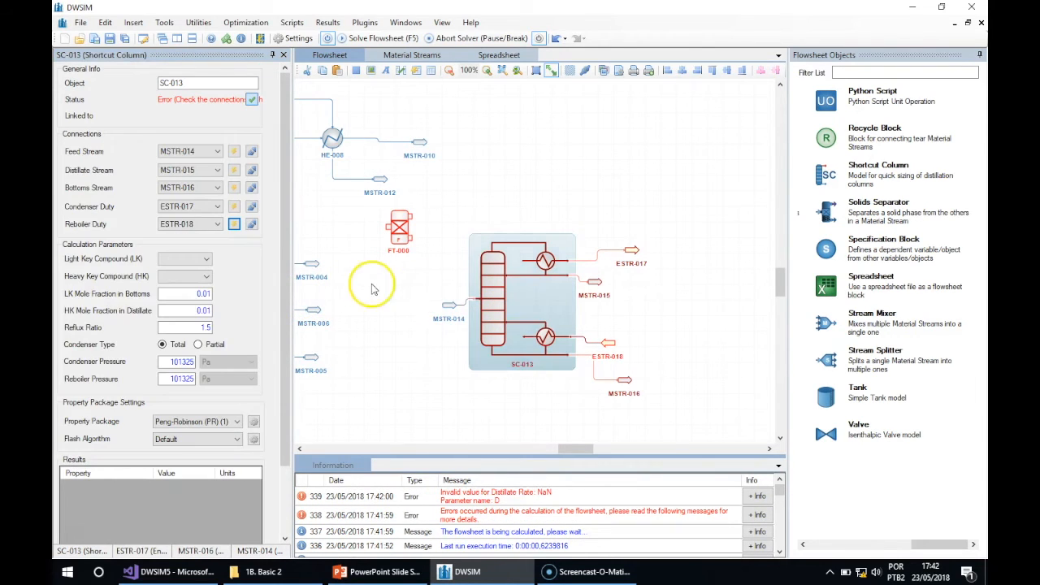
left_click(184, 260)
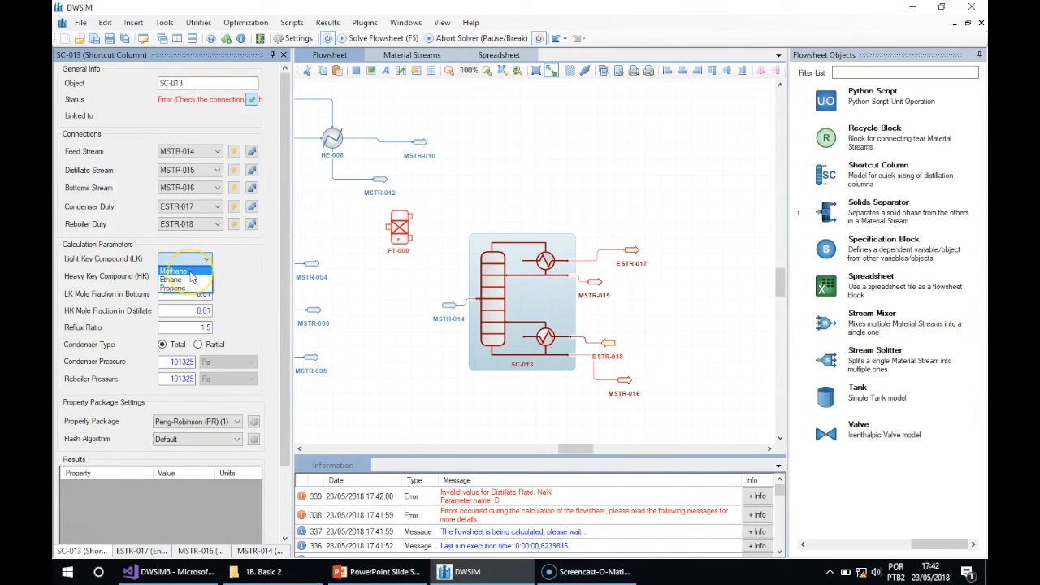
left_click(190, 273)
left_click(186, 276)
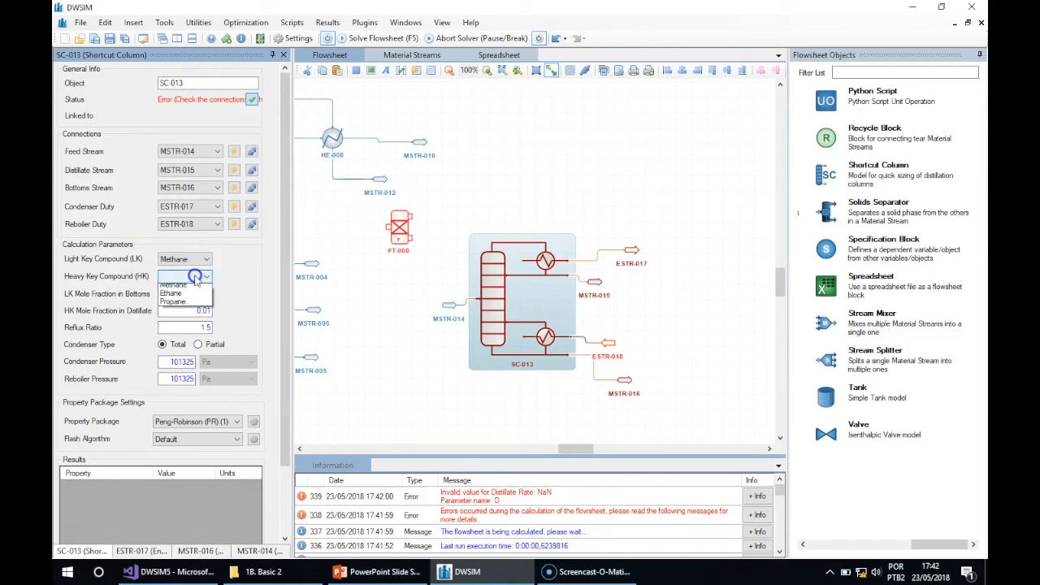
left_click(180, 305)
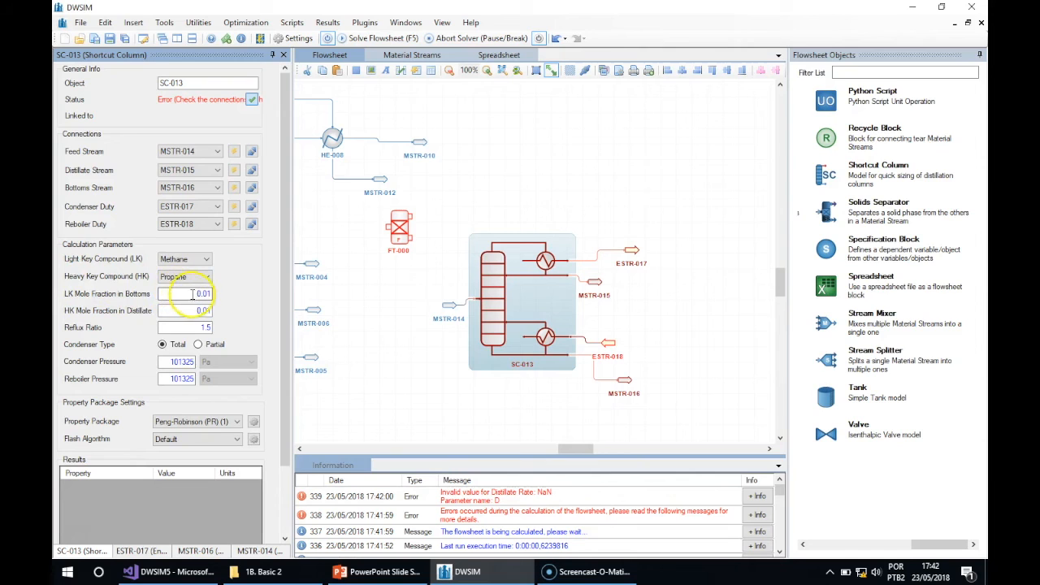
mouse_move(312, 315)
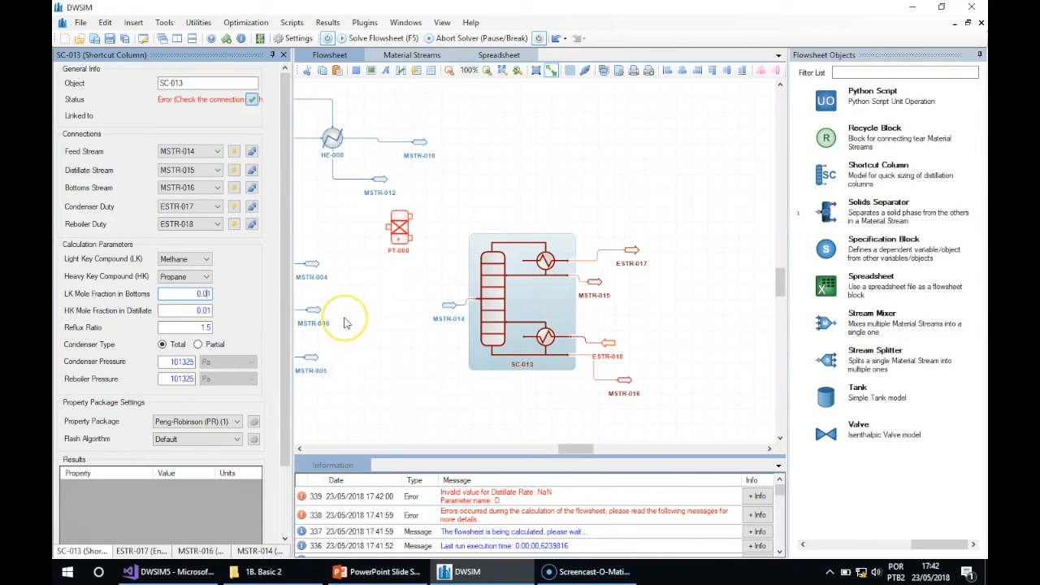
left_click(210, 310)
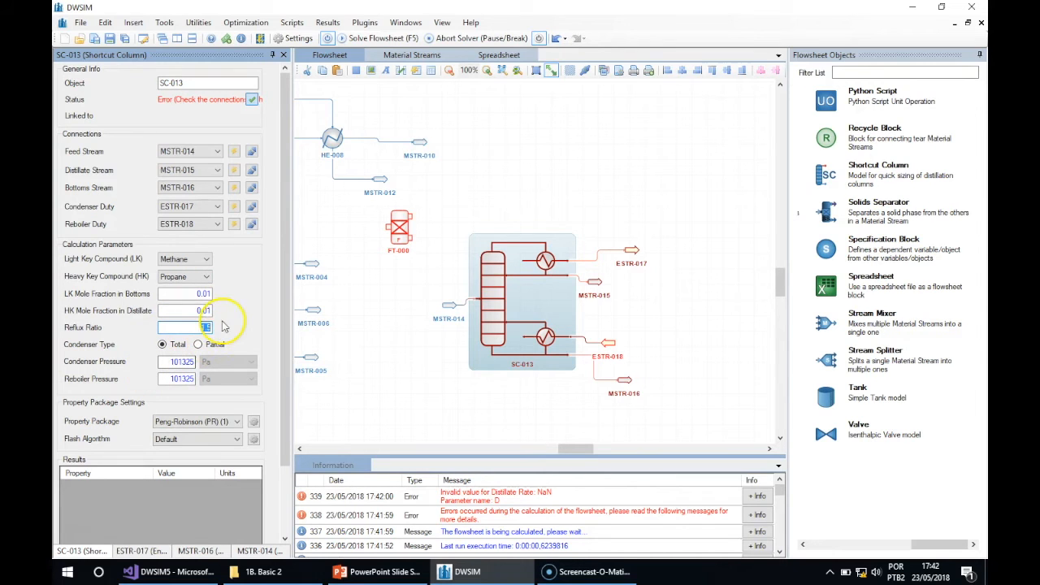
Recalculate the shortcut column and inspect its actual number of stages and optimal feed stage results.
left_click(520, 309)
right_click(521, 310)
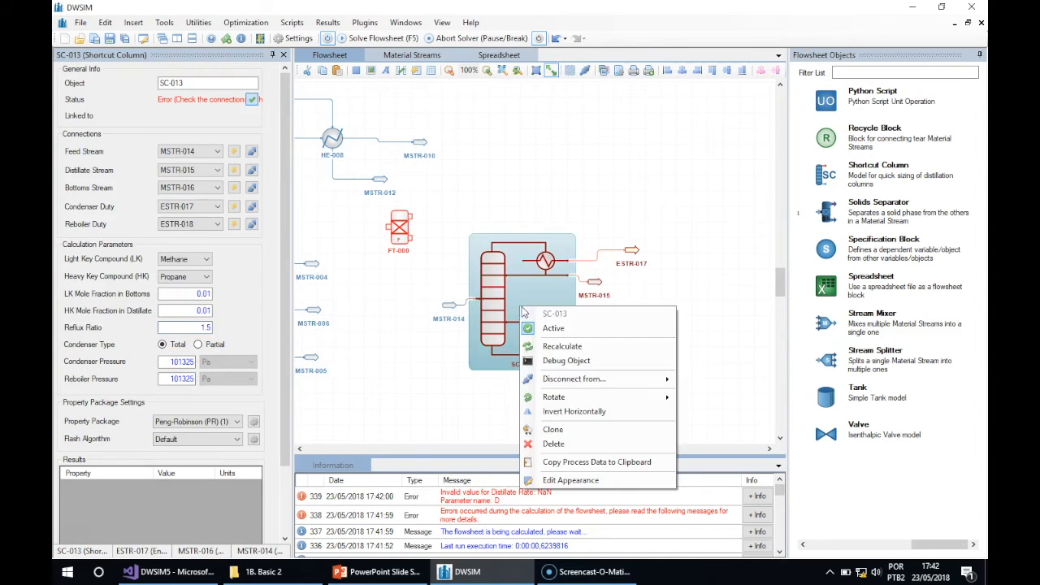
left_click(550, 345)
left_click(520, 317)
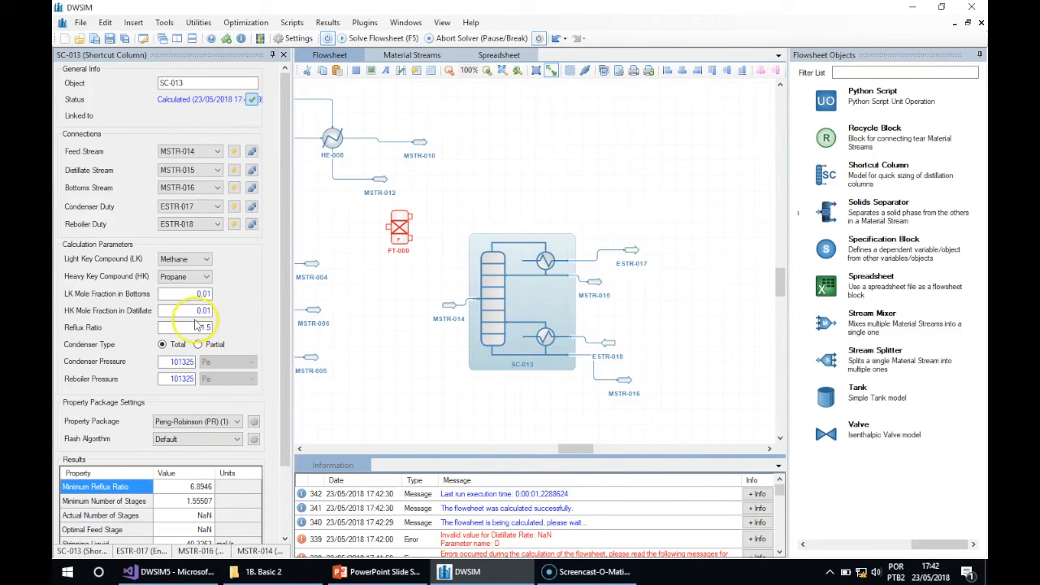
left_click_drag(199, 515, 201, 510)
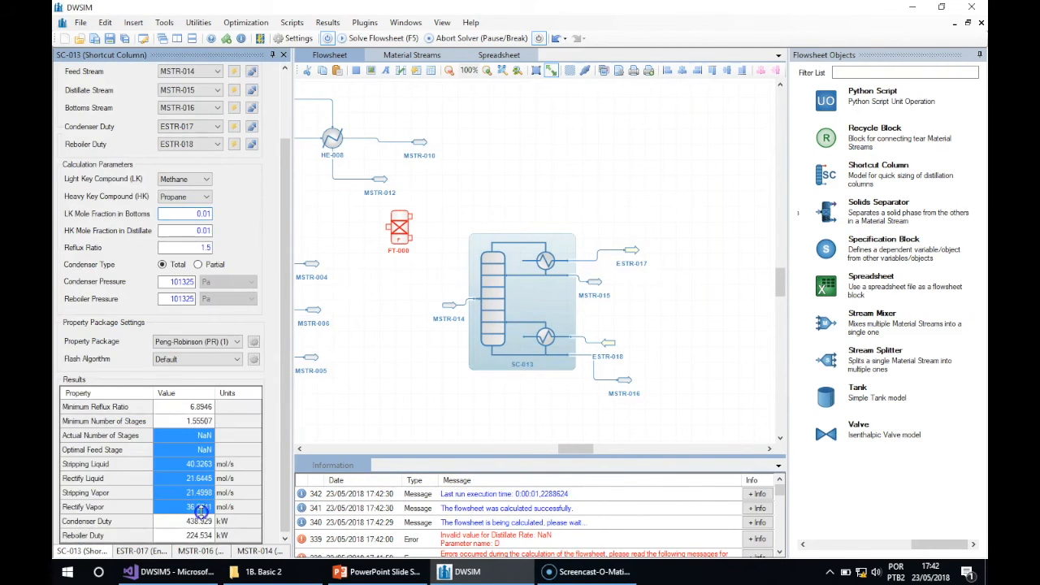
left_click(195, 449)
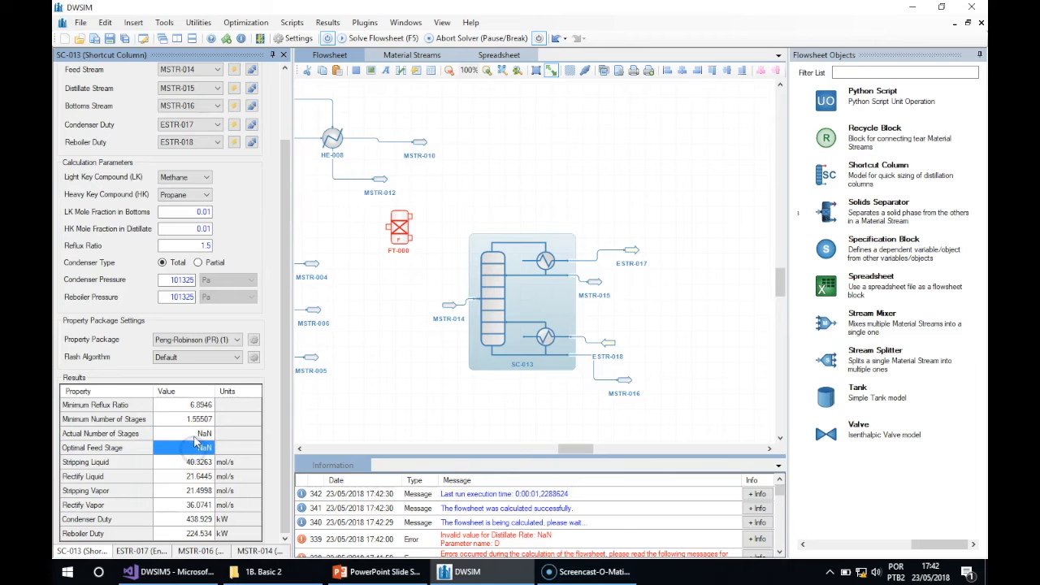
left_click(195, 436)
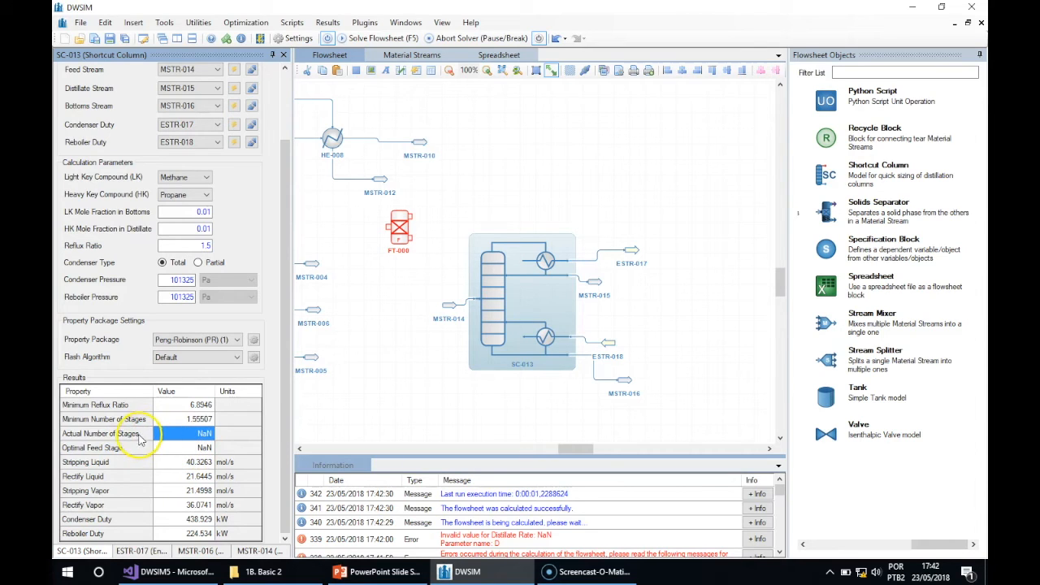
left_click(138, 435)
left_click(127, 449)
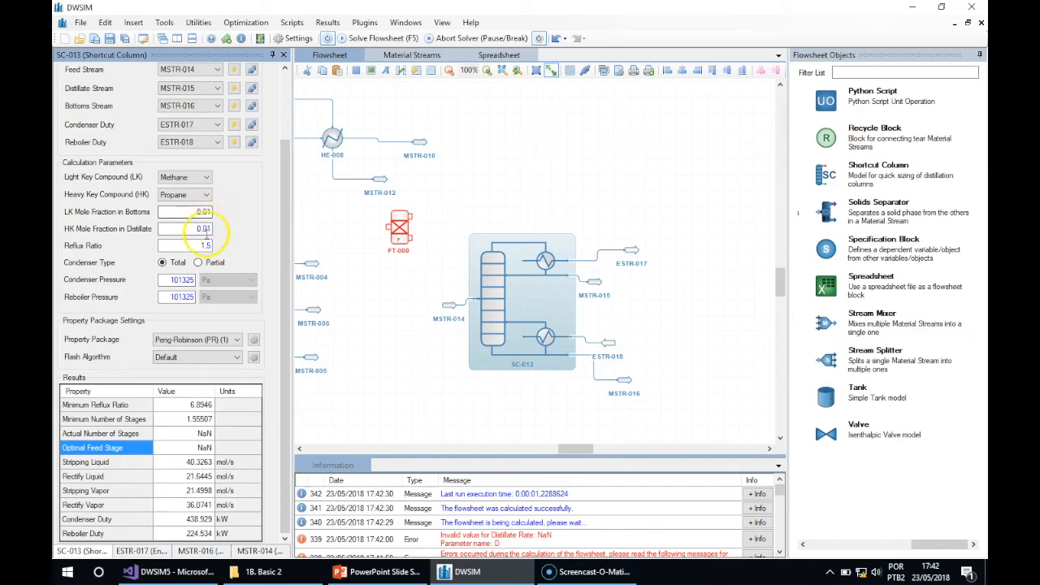
Set the HK mole fraction in distillate and LK mole fraction in bottoms to 0.1 each, and the reflux ratio to 10.
key("Return")
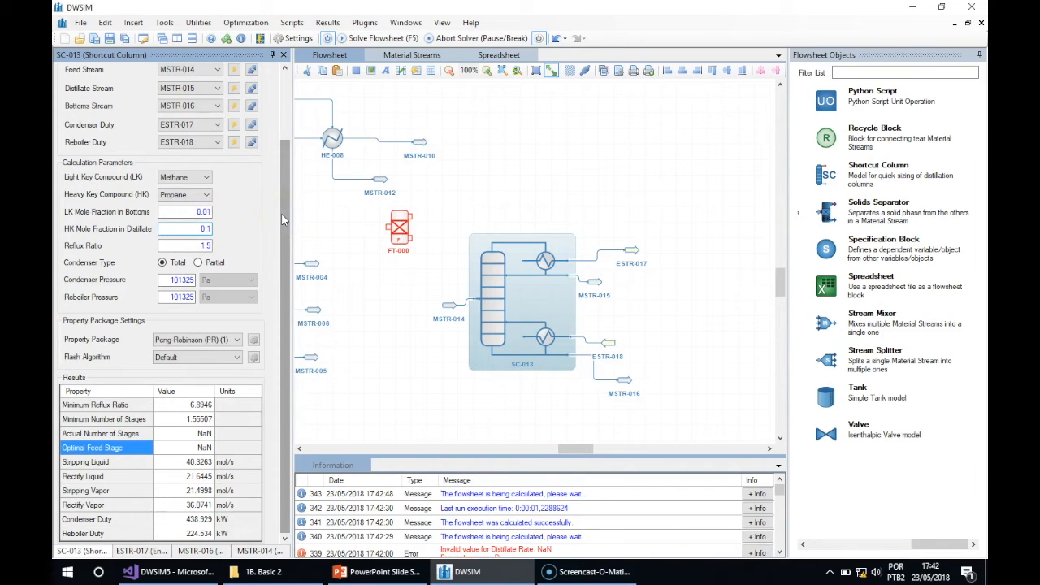
left_click(201, 213)
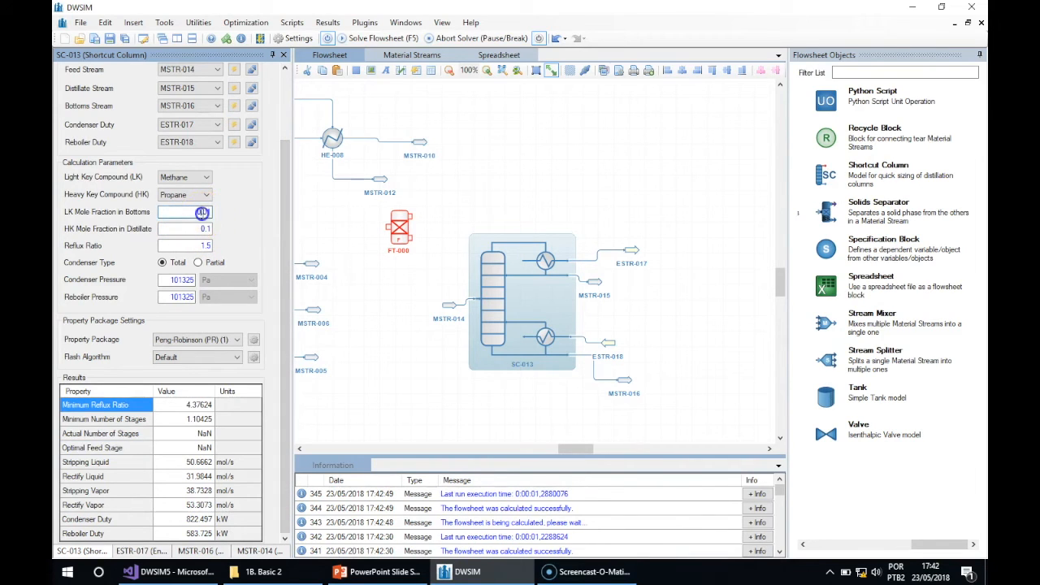
key("Return")
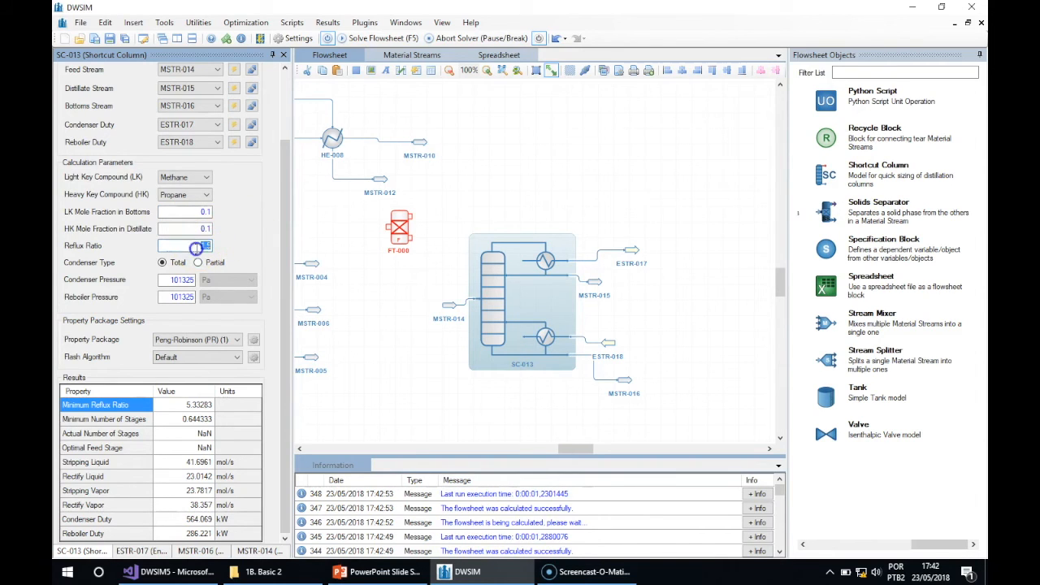
key("Return")
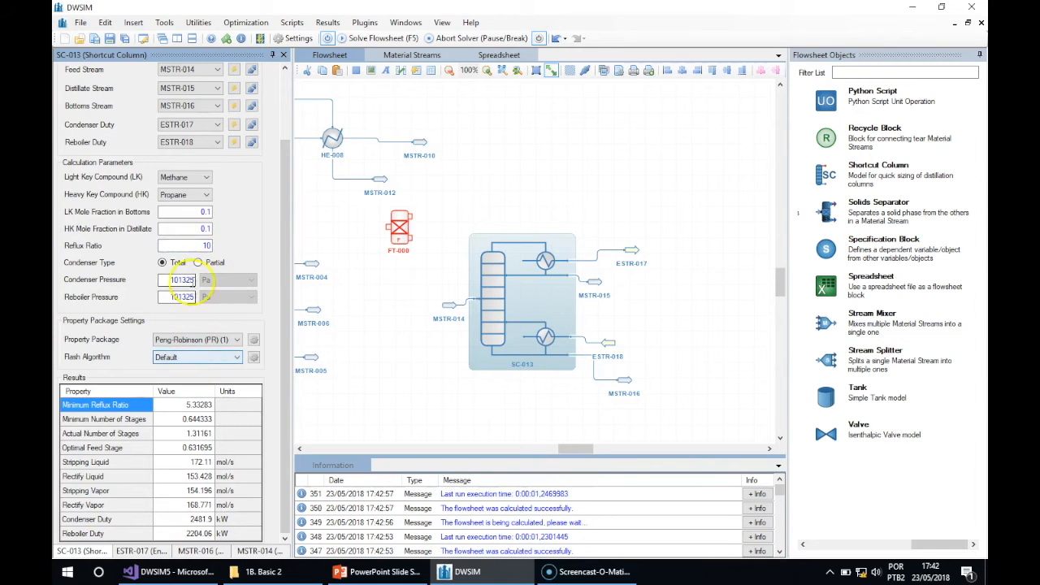
Examine the shortcut column's minimum reflux ratio, minimum and actual number of stages, and optimal feed stage results.
left_click(185, 433)
left_click(185, 448)
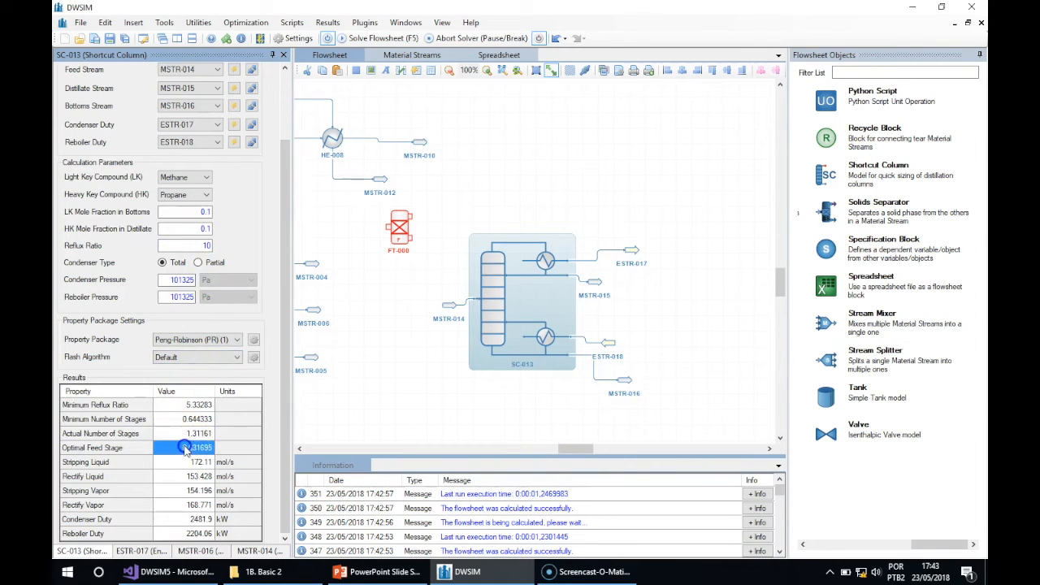
left_click(192, 404)
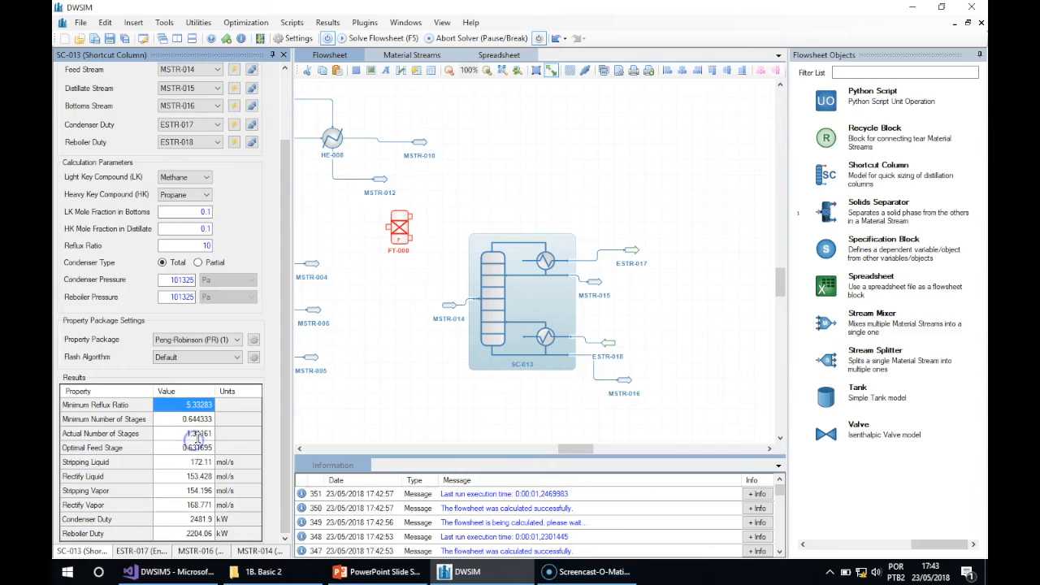
left_click(199, 435)
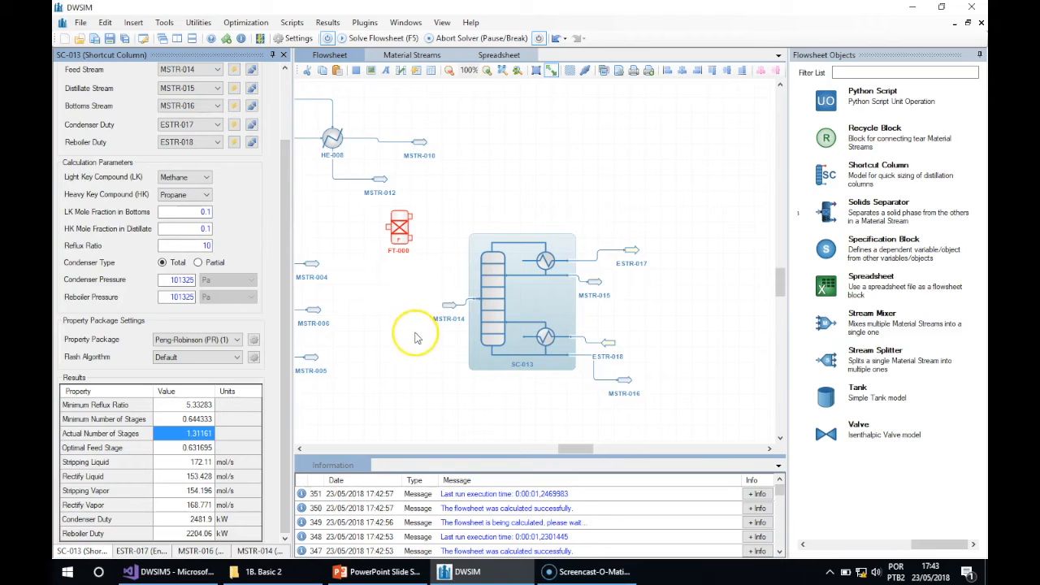
left_click(196, 447)
left_click(198, 434)
left_click(196, 418)
left_click(196, 405)
left_click(201, 436)
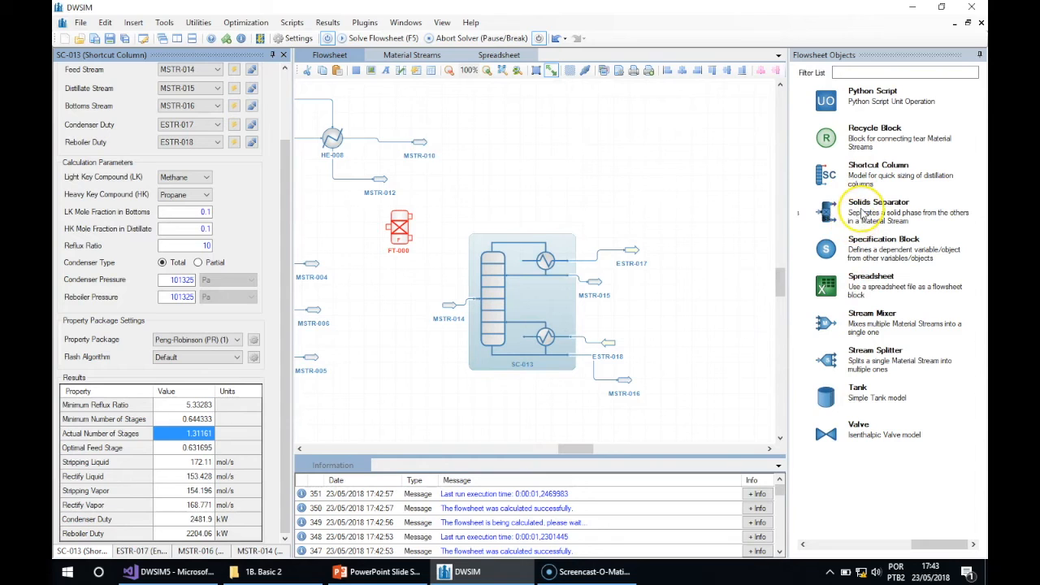
Add a solids separator above the shortcut column and set its liquids and solids separation efficiencies to 100.
left_click_drag(867, 217, 496, 148)
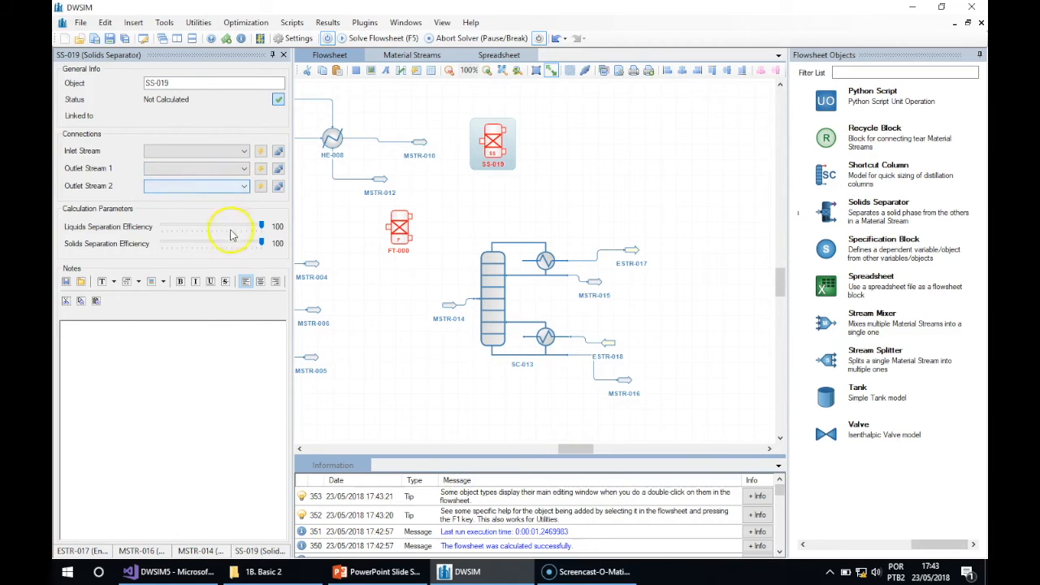
left_click(262, 226)
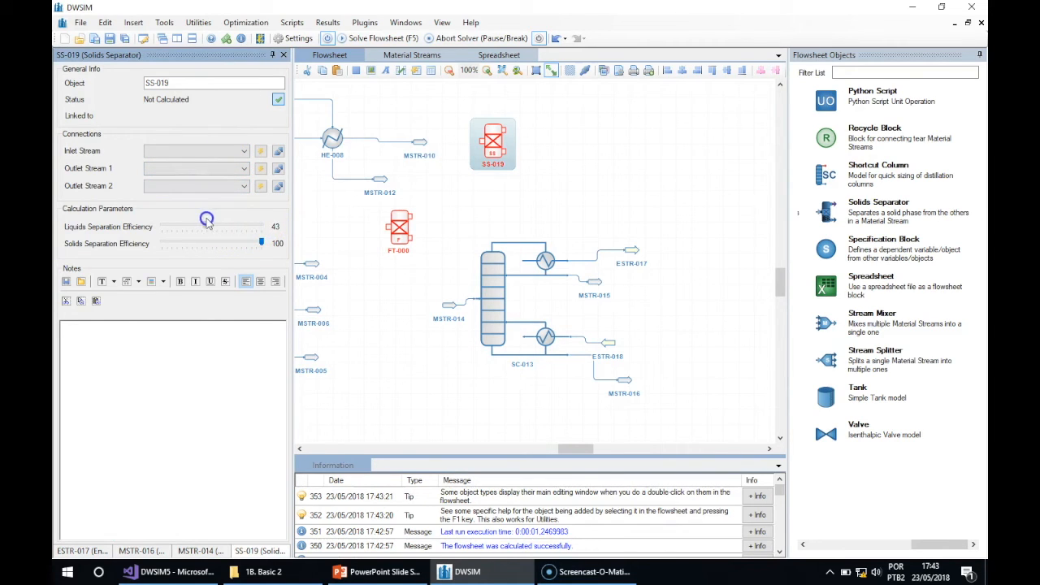
left_click(278, 228)
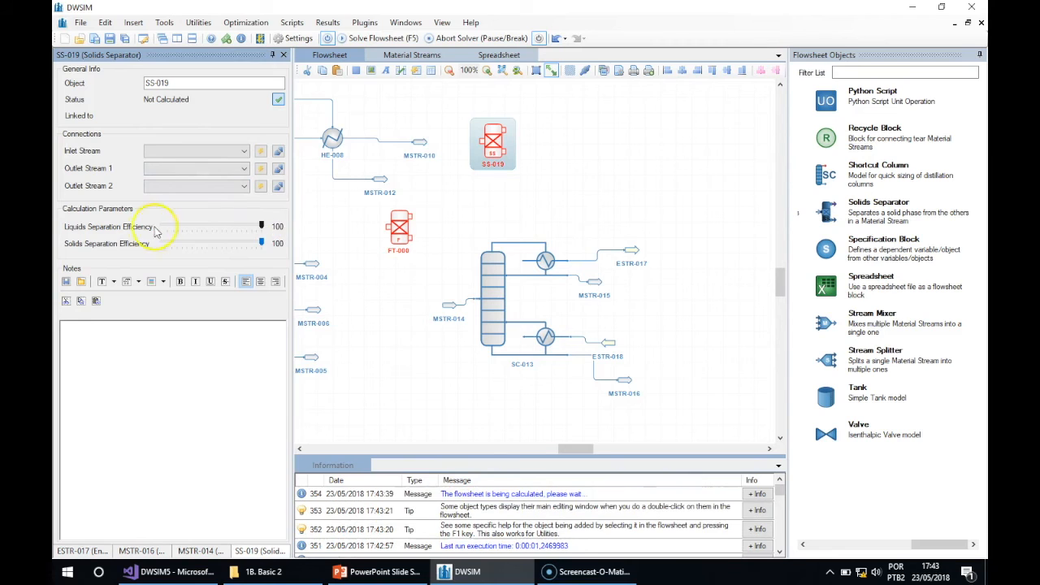
left_click(262, 243)
left_click(277, 245)
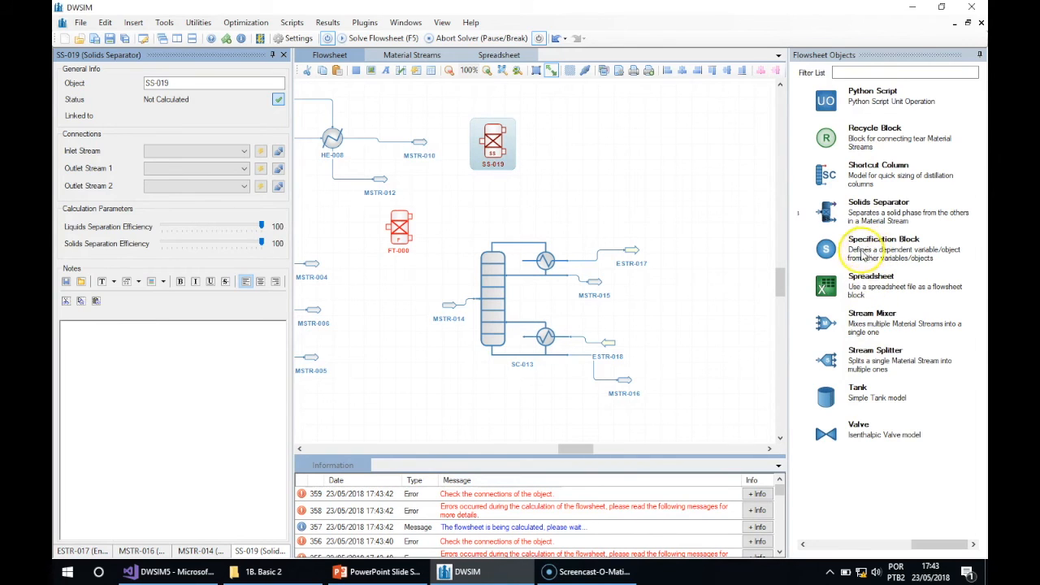
Place a stream mixer and a tank to the right of the solids separator, dismissing the unhandled error.
left_click_drag(858, 325, 609, 167)
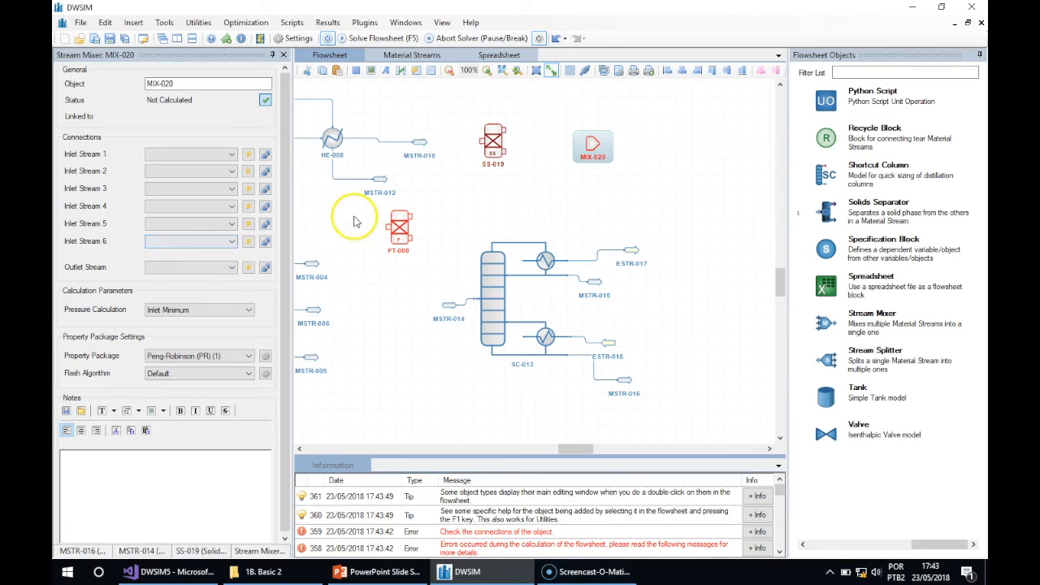
left_click_drag(827, 393, 662, 178)
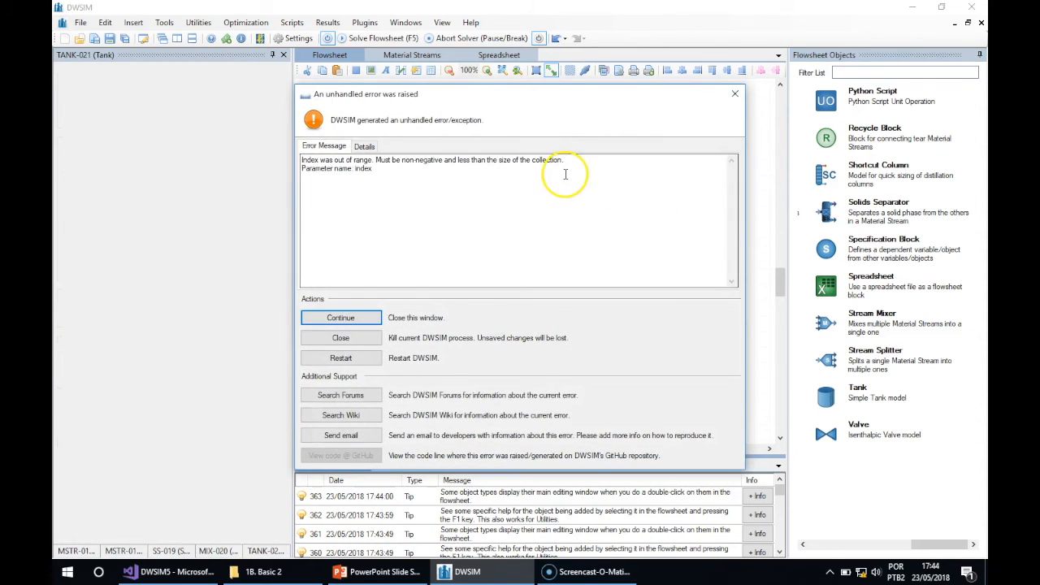
left_click(341, 317)
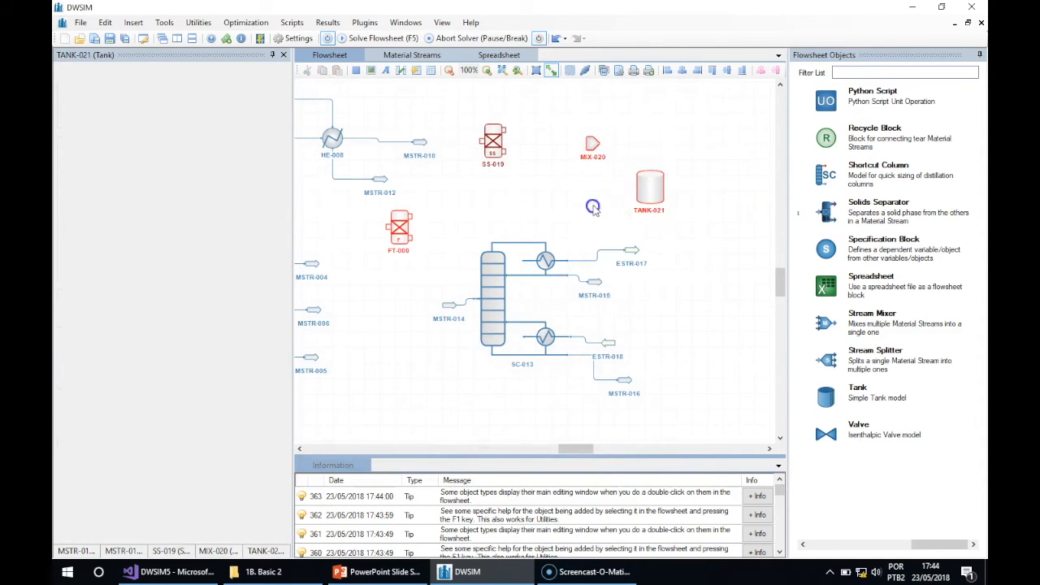
Review the mixer's parameters, and create and connect a new inlet stream for the tank.
left_click(594, 147)
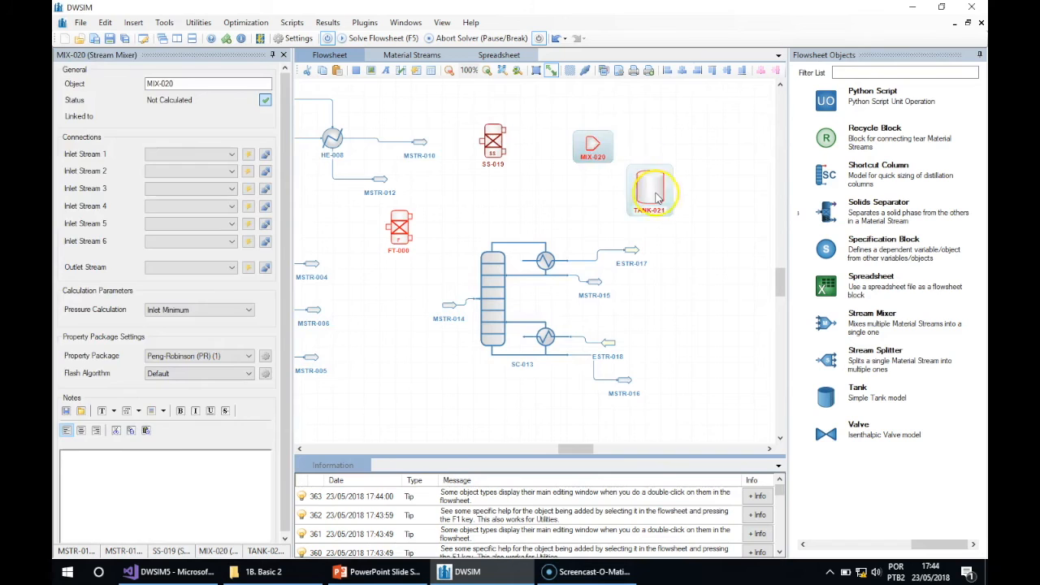
left_click(654, 193)
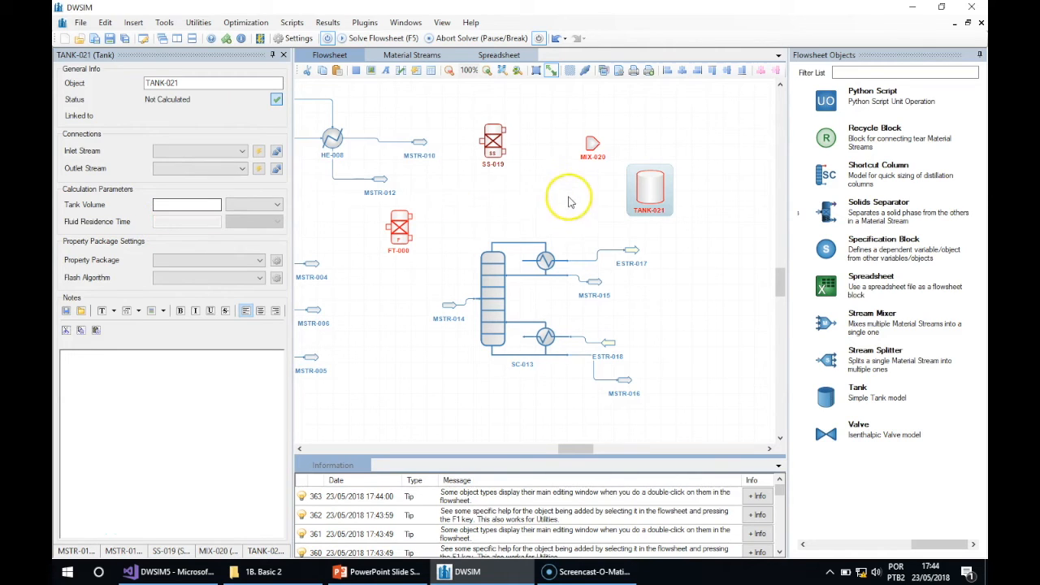
left_click(258, 152)
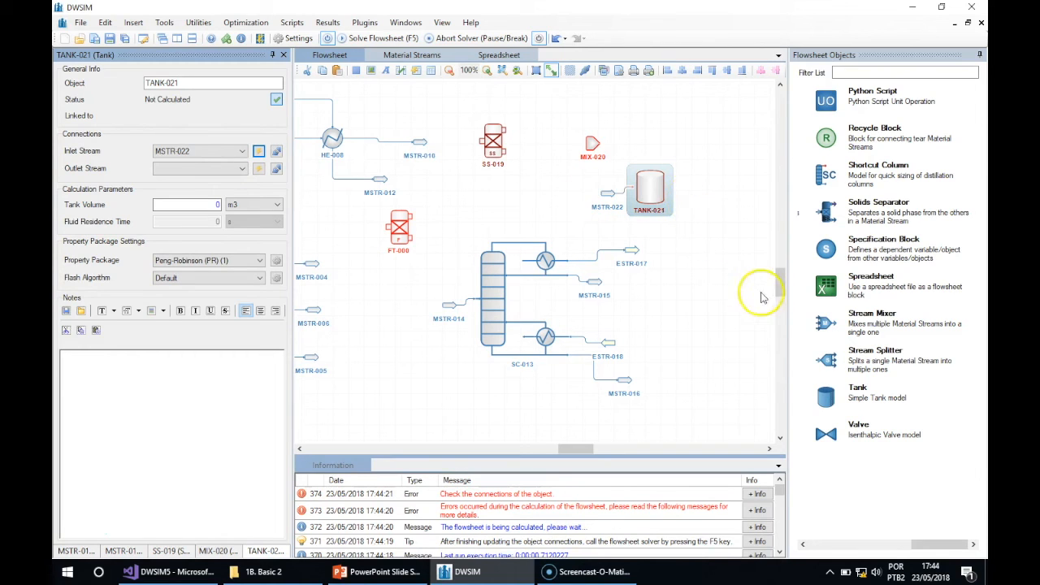
Add a stream splitter to the flowsheet to the right of the shortcut column.
left_click(827, 437)
left_click_drag(825, 360, 657, 302)
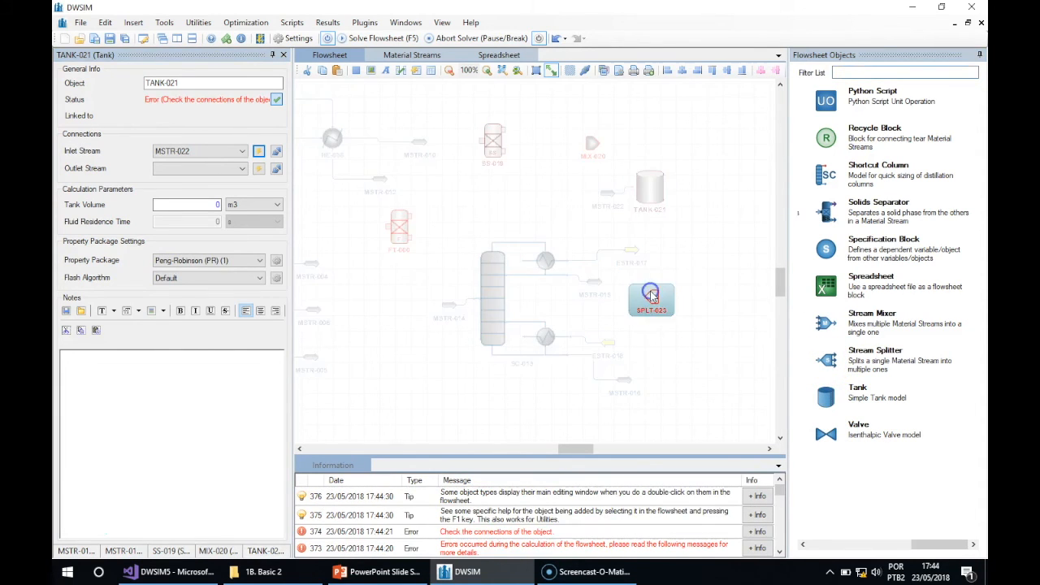
mouse_move(488, 268)
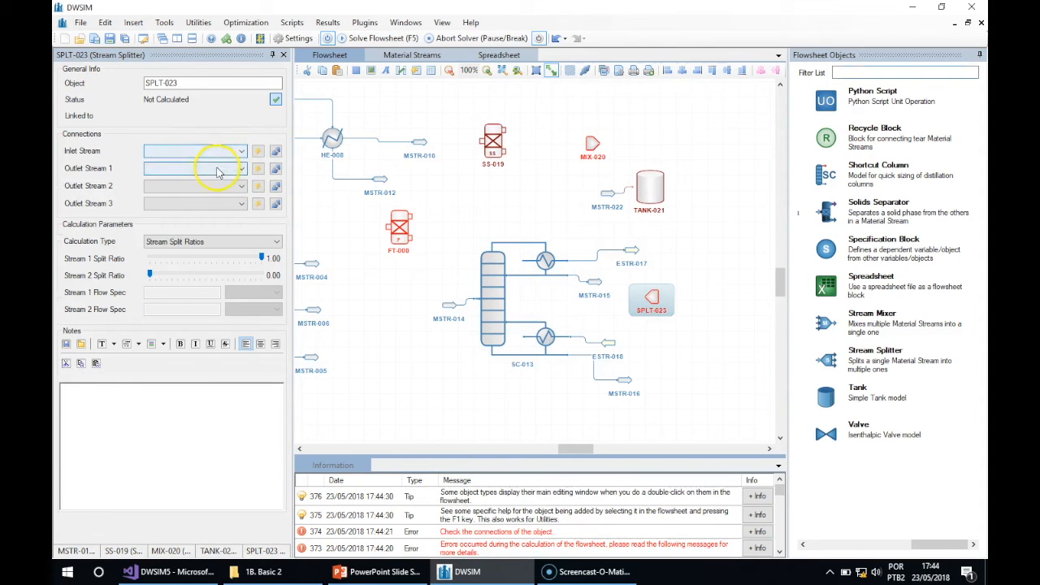
Switch the splitter's calculation type to Stream Mass Flow Specs and back to Stream Split Ratios.
left_click(194, 243)
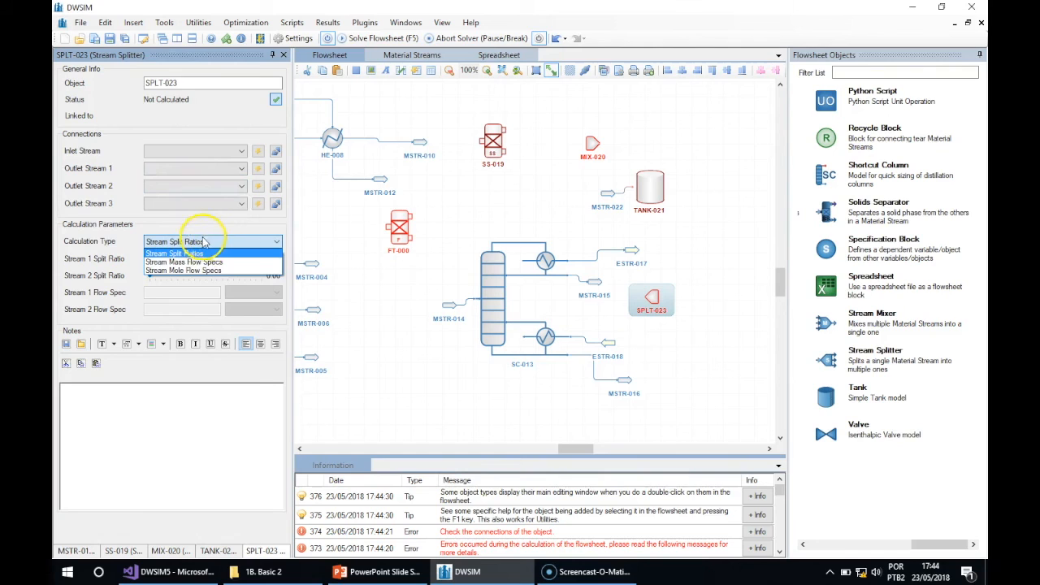
left_click(210, 247)
left_click(209, 247)
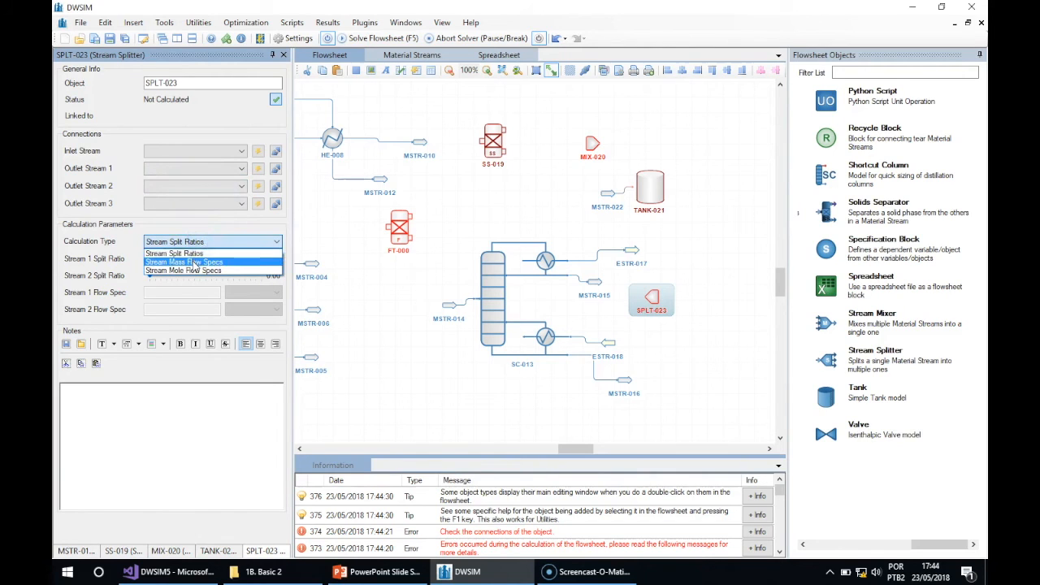
left_click(192, 262)
left_click(156, 295)
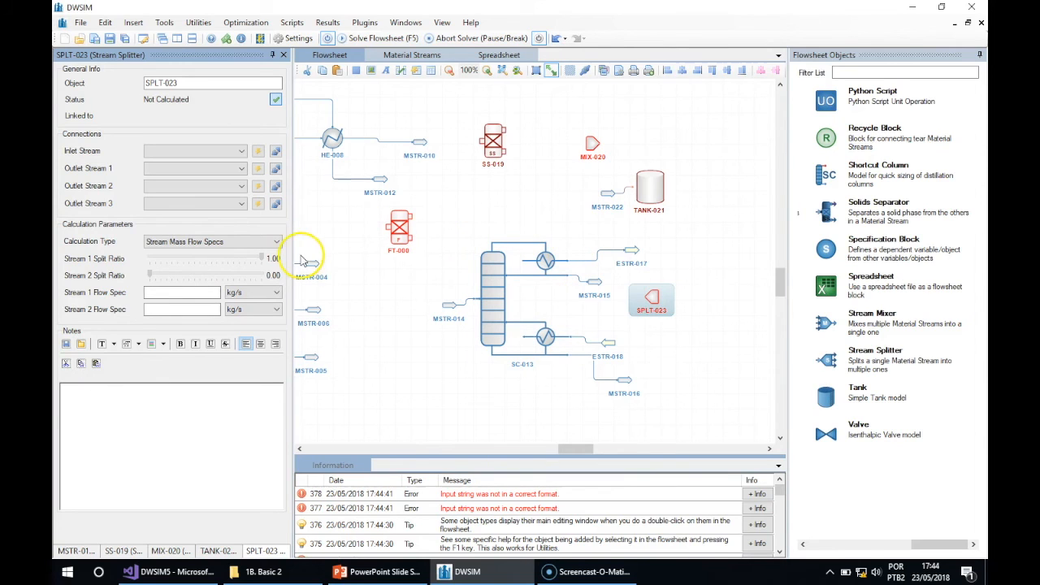
left_click(153, 295)
left_click(204, 241)
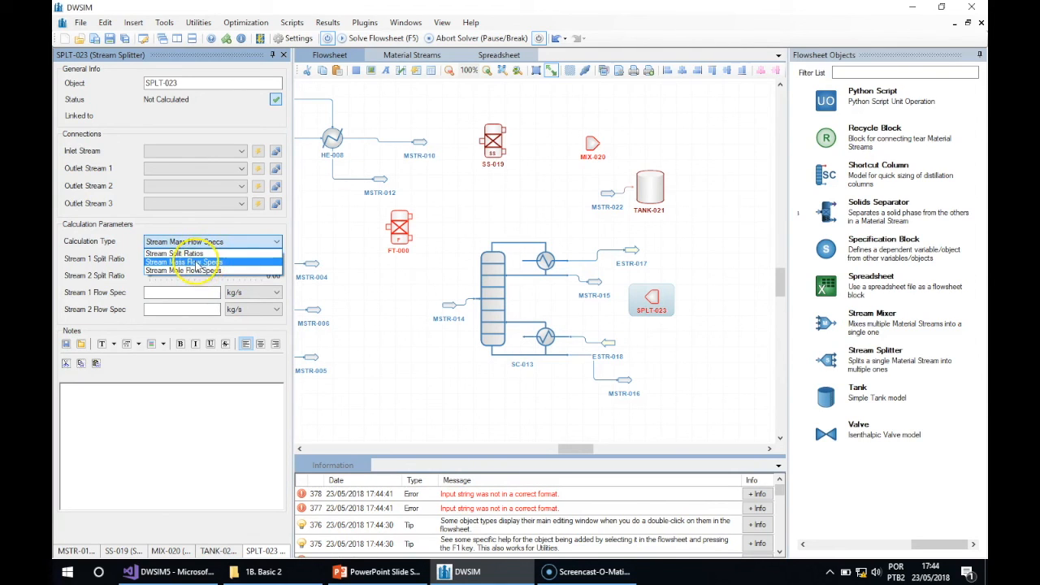
left_click(191, 226)
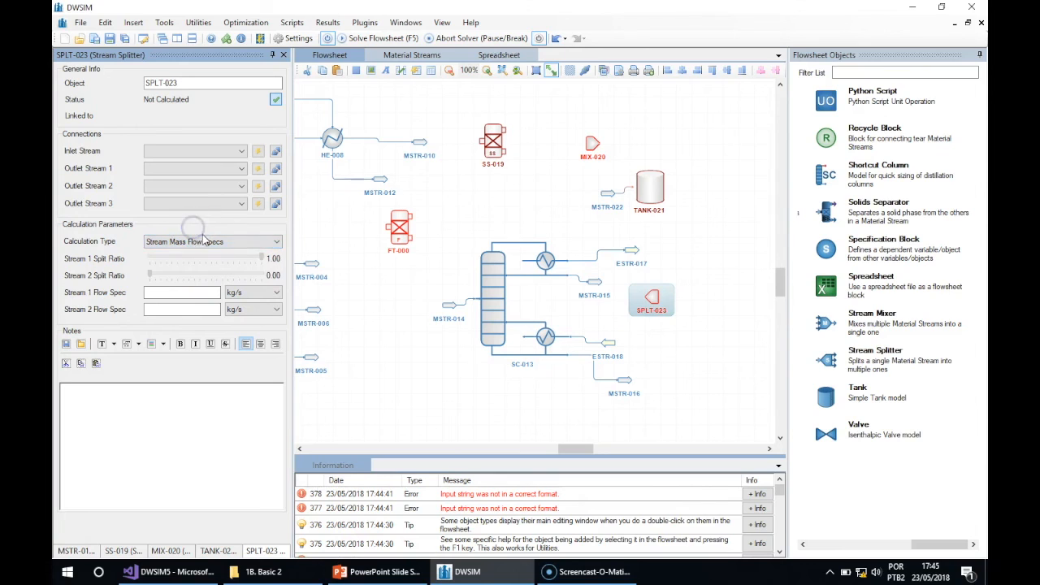
left_click(204, 241)
left_click(210, 256)
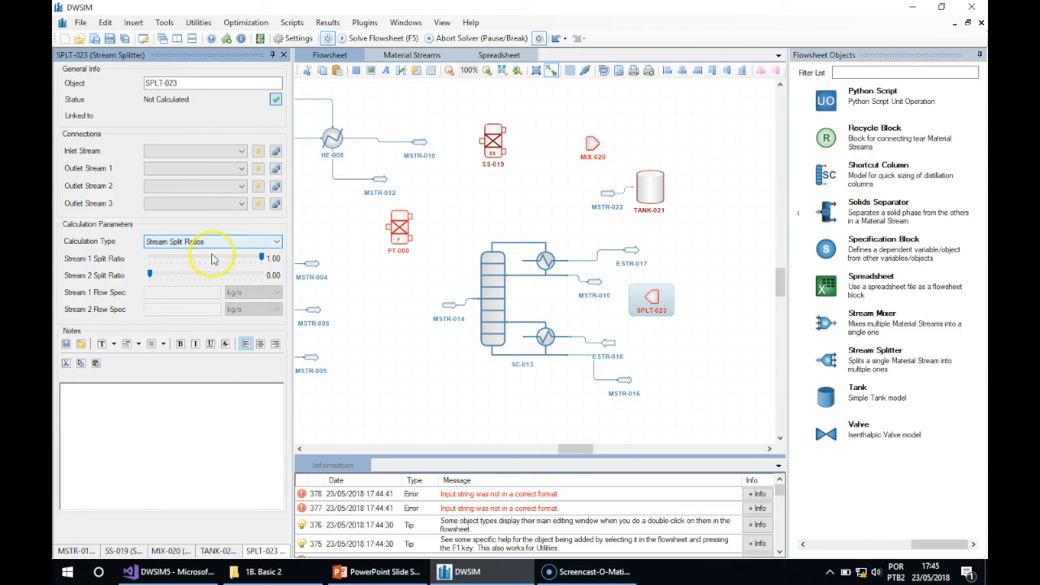
left_click(150, 277)
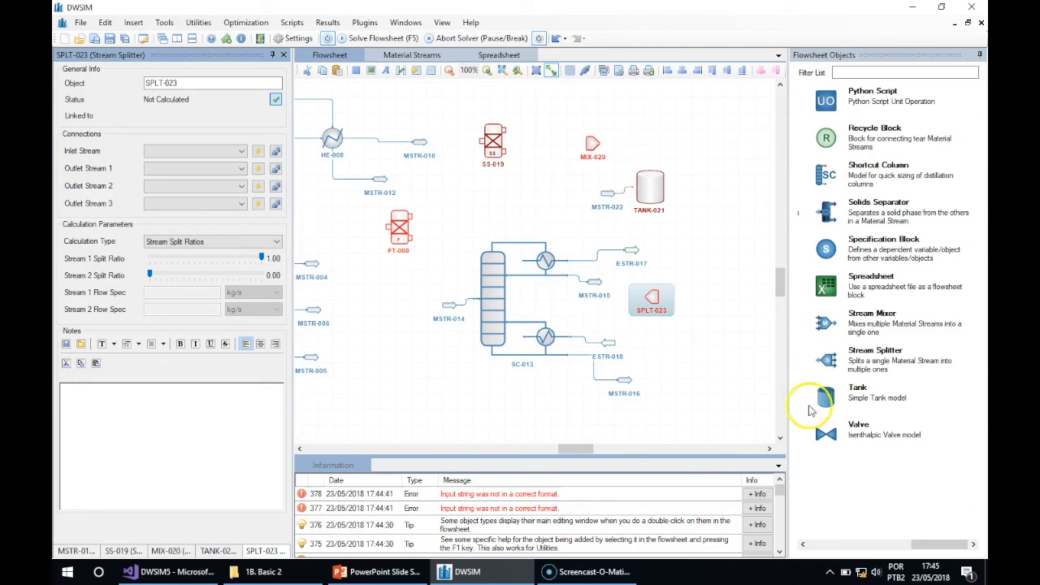
Add a valve below and left of the shortcut column, and create and connect its inlet and outlet streams.
left_click_drag(827, 436, 403, 398)
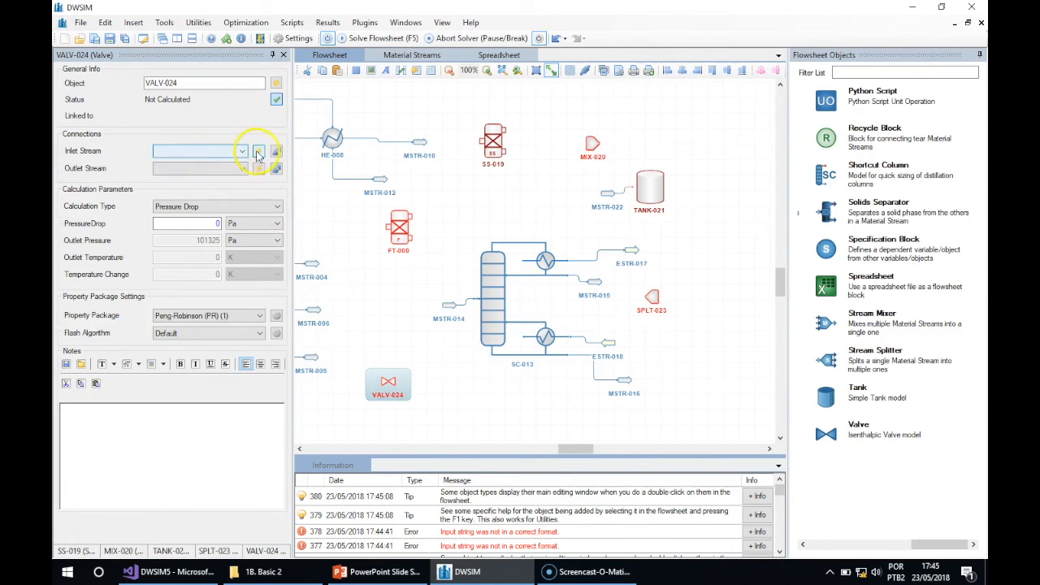
left_click(257, 153)
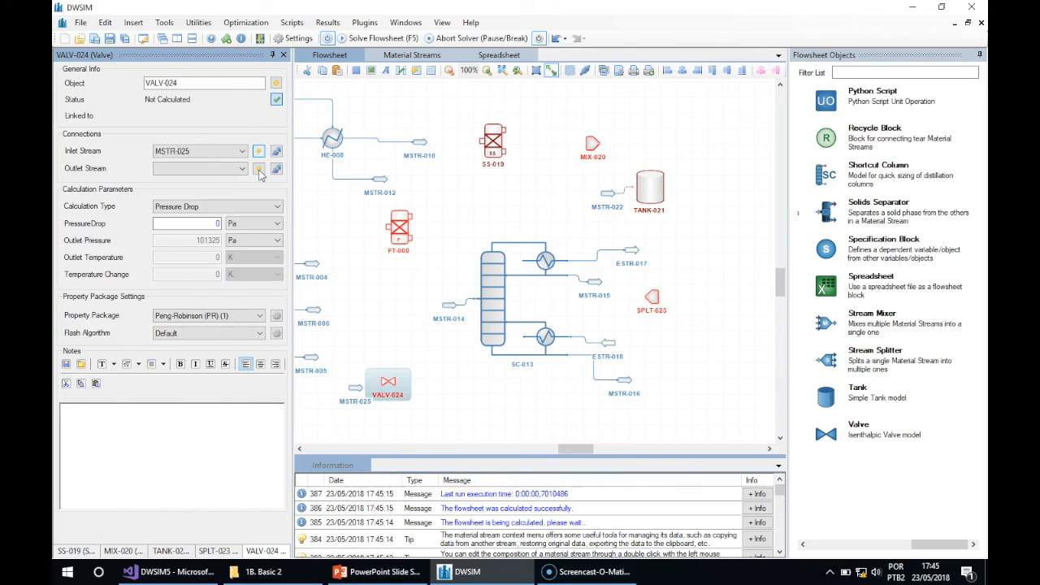
left_click(258, 169)
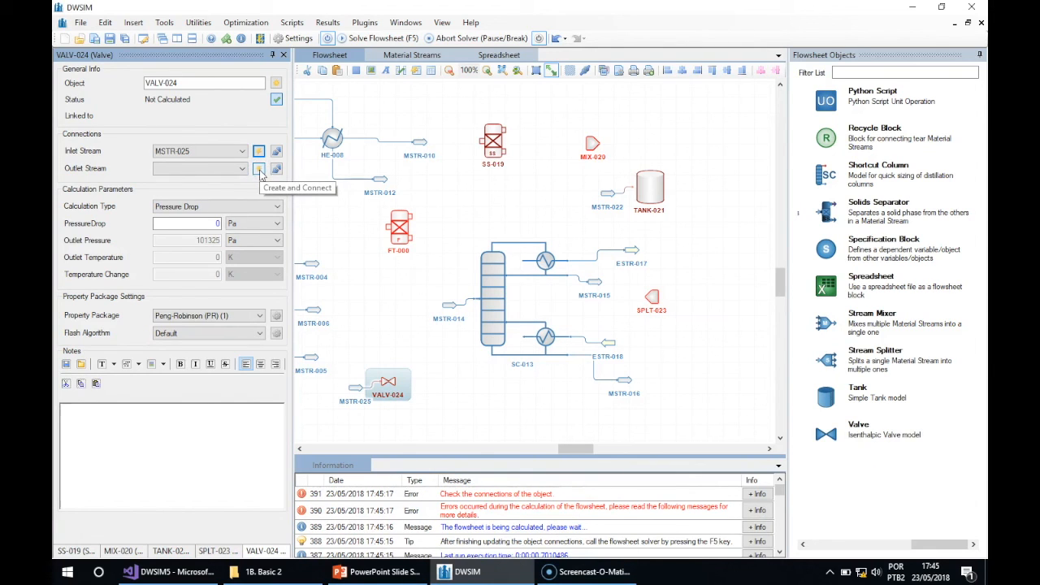
left_click(259, 170)
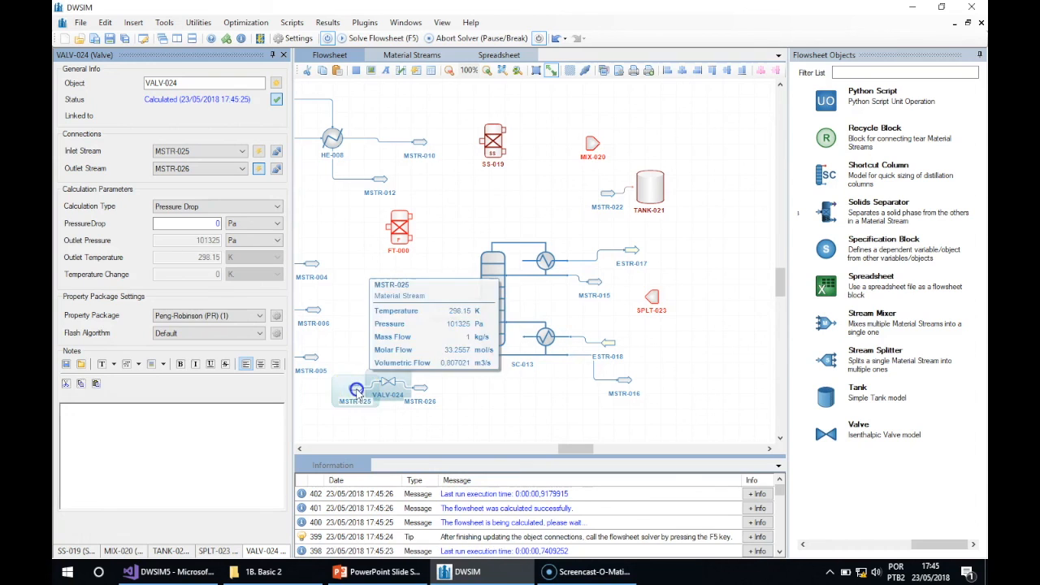
Move the valve's inlet stream slightly away from the valve and set its pressure to 1500000 Pa.
left_click_drag(356, 391, 342, 392)
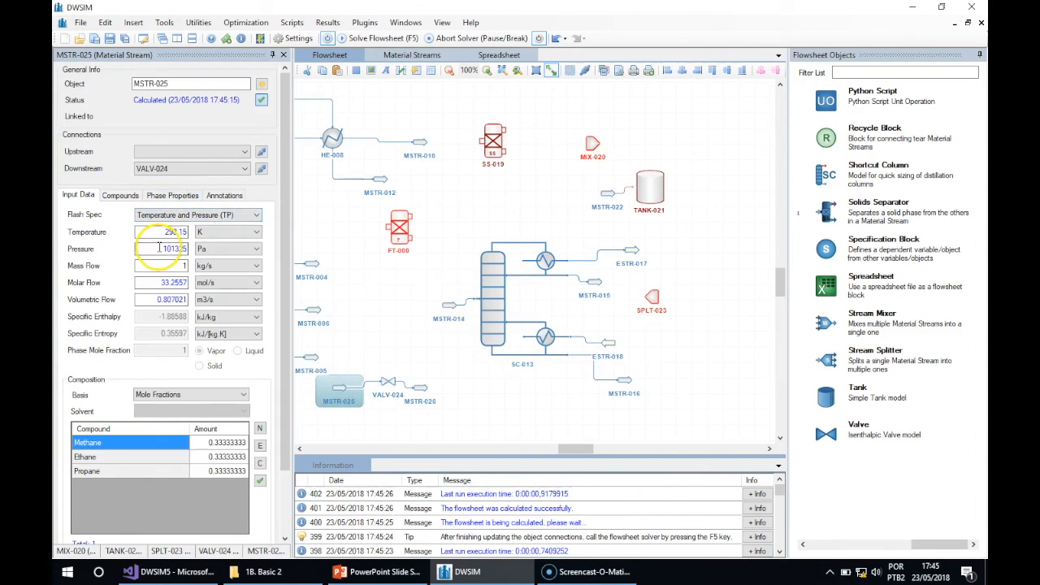
left_click(158, 248)
type("15")
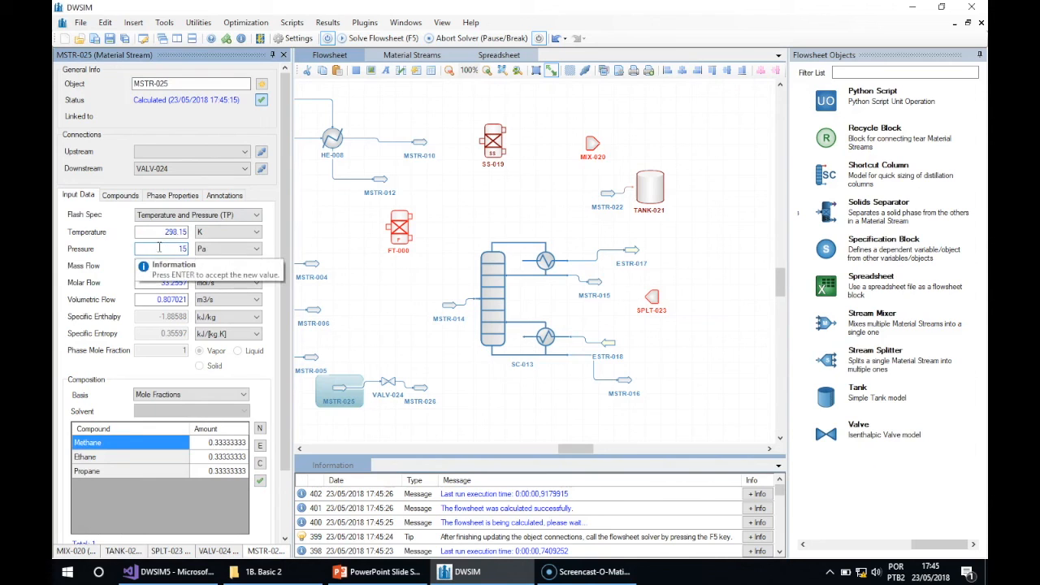
type("00000")
key("Return")
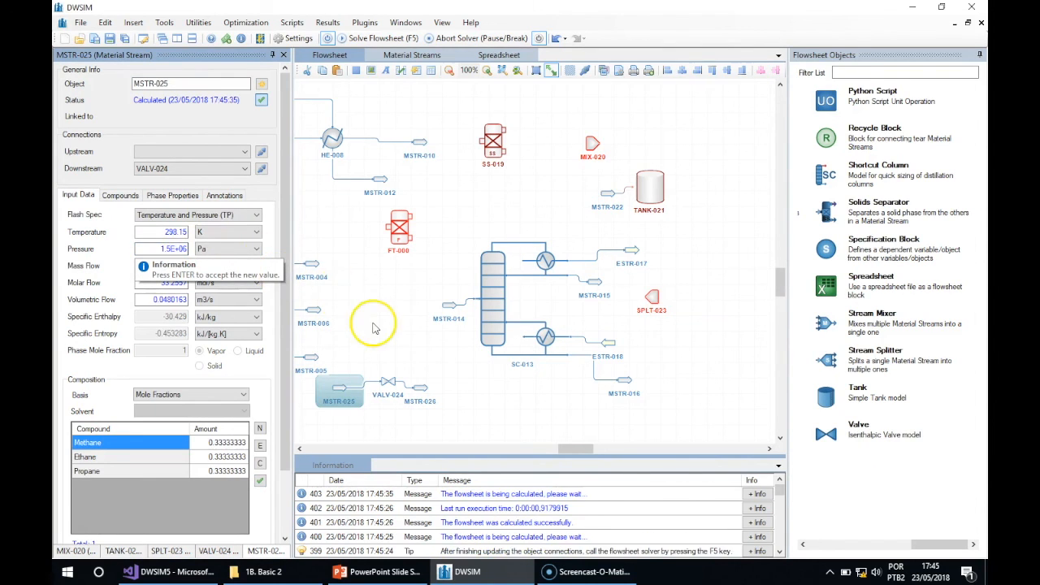
Set the valve's calculation type to Outlet Pressure with an outlet pressure of 102132 Pa.
left_click(387, 381)
double_click(203, 222)
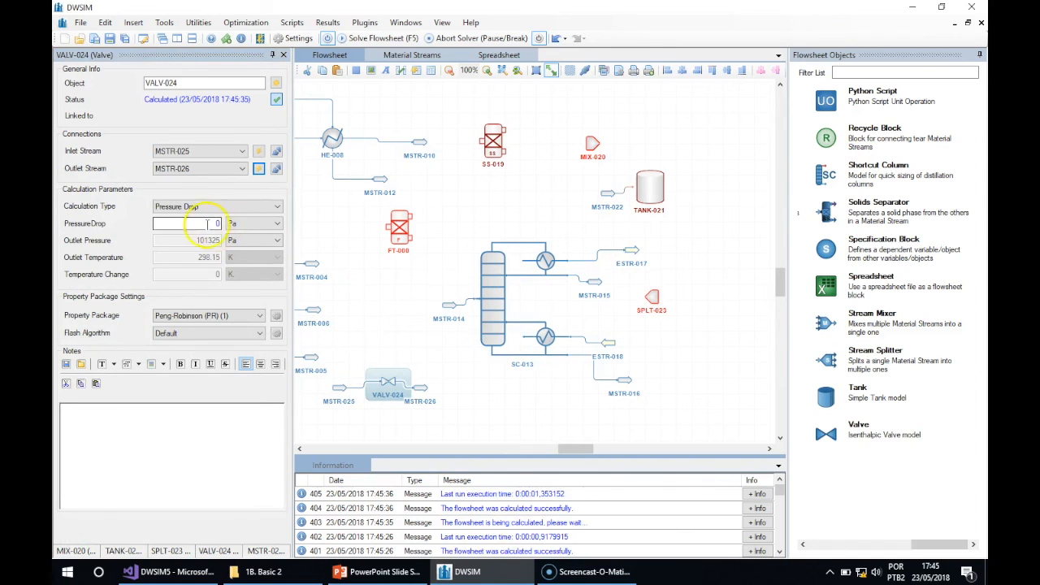
left_click(188, 207)
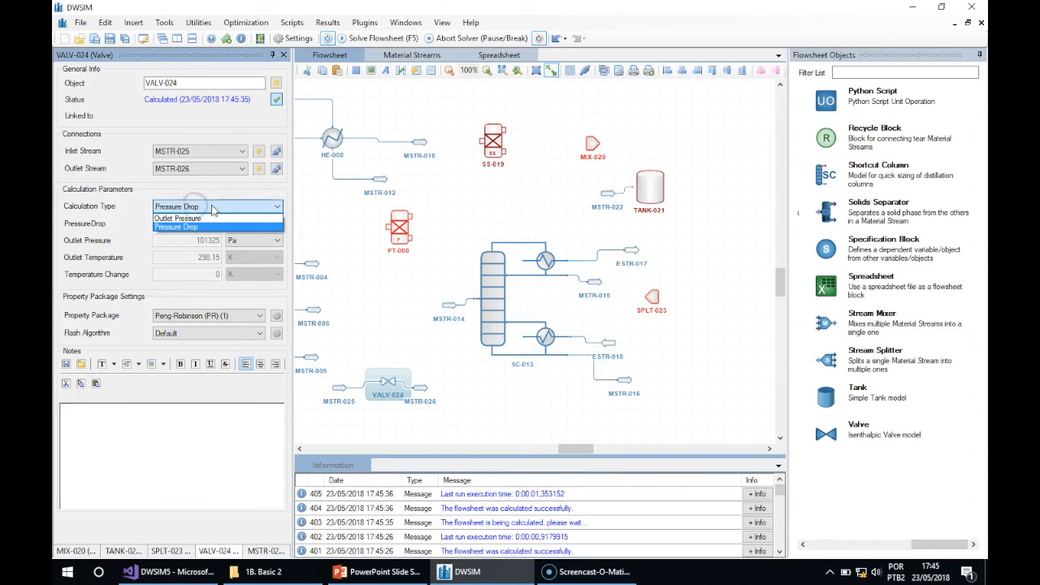
left_click(178, 218)
double_click(192, 239)
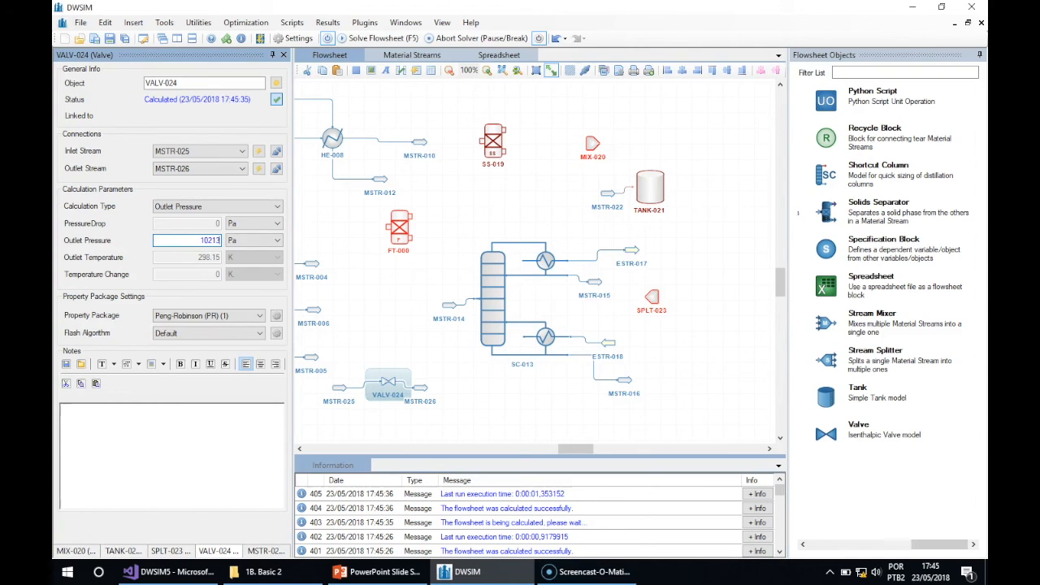
key("Return")
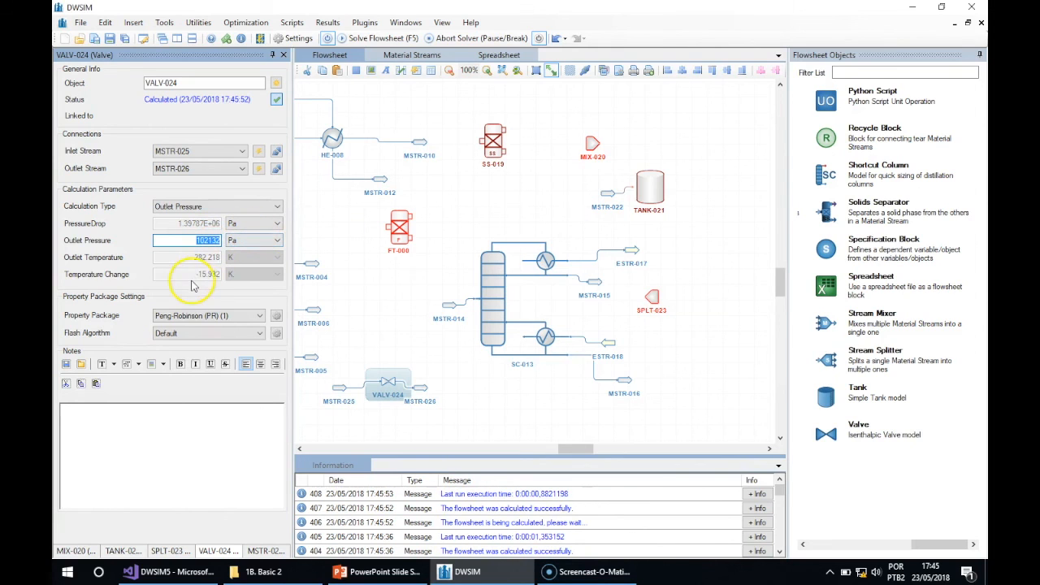
Inspect the valve's calculated pressure drop and temperature drop and its outlet stream's conditions.
mouse_move(389, 388)
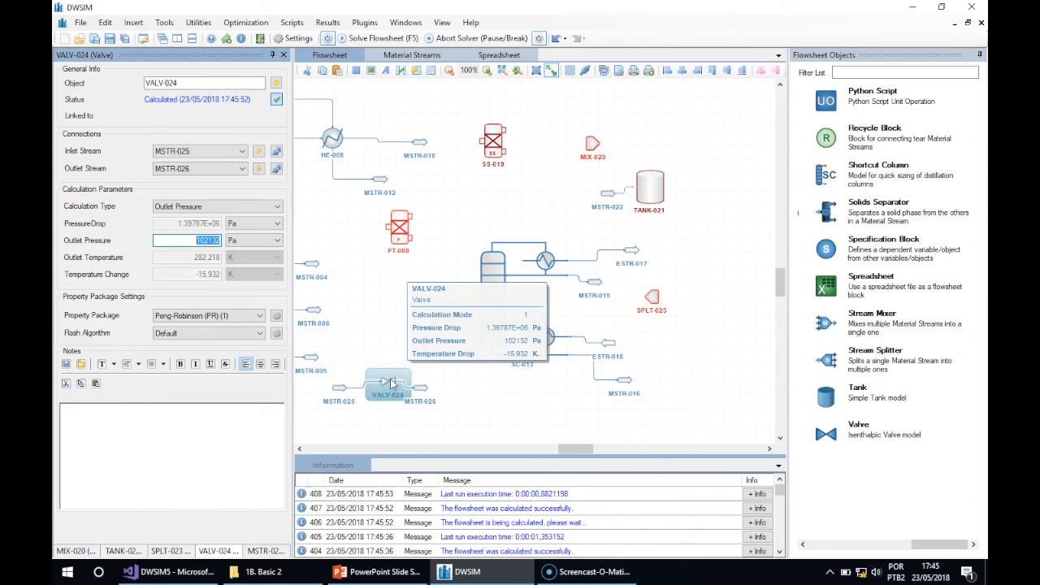
mouse_move(421, 390)
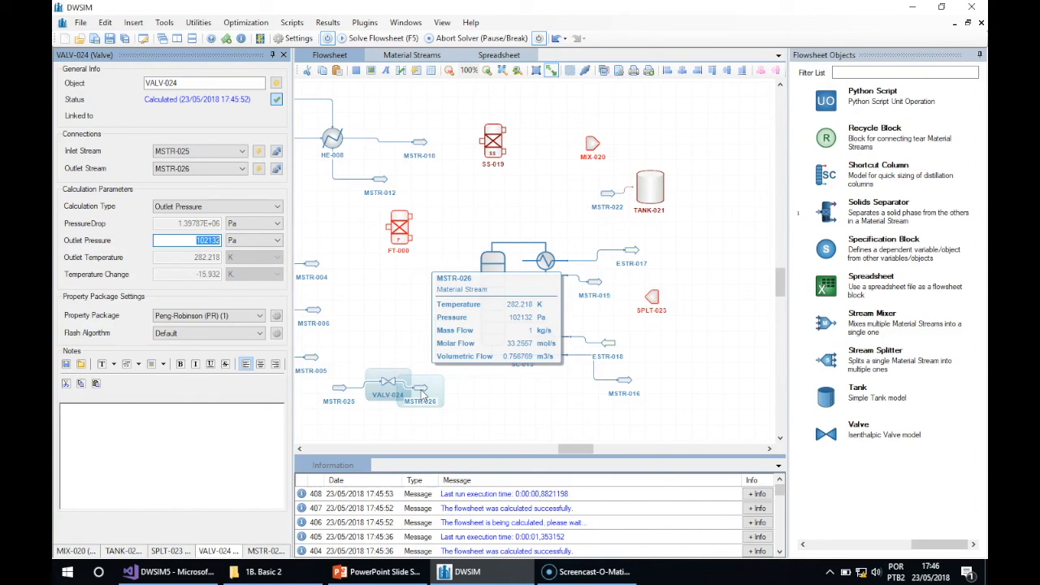
left_click(390, 371)
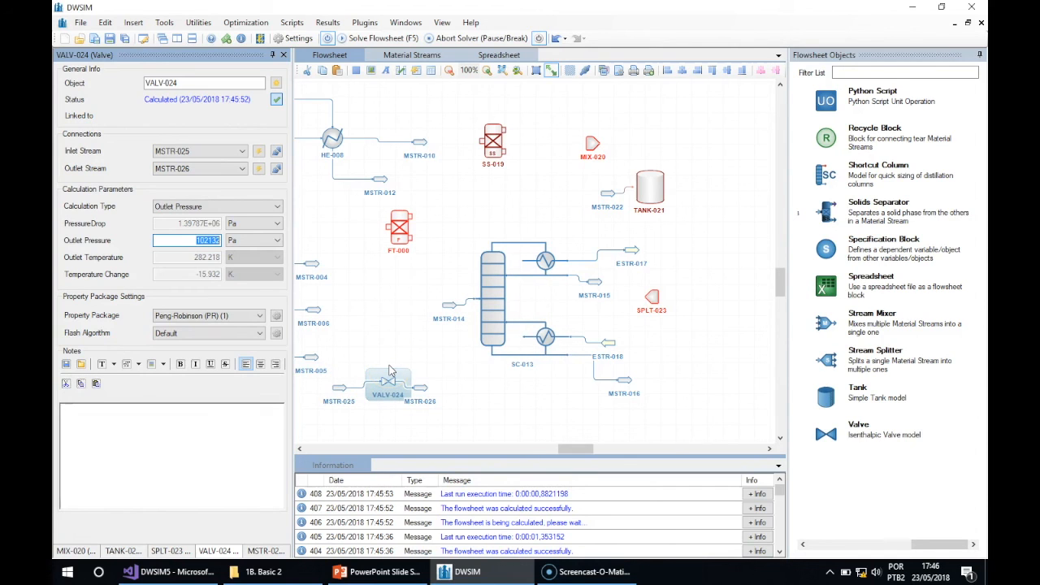
left_click(391, 358)
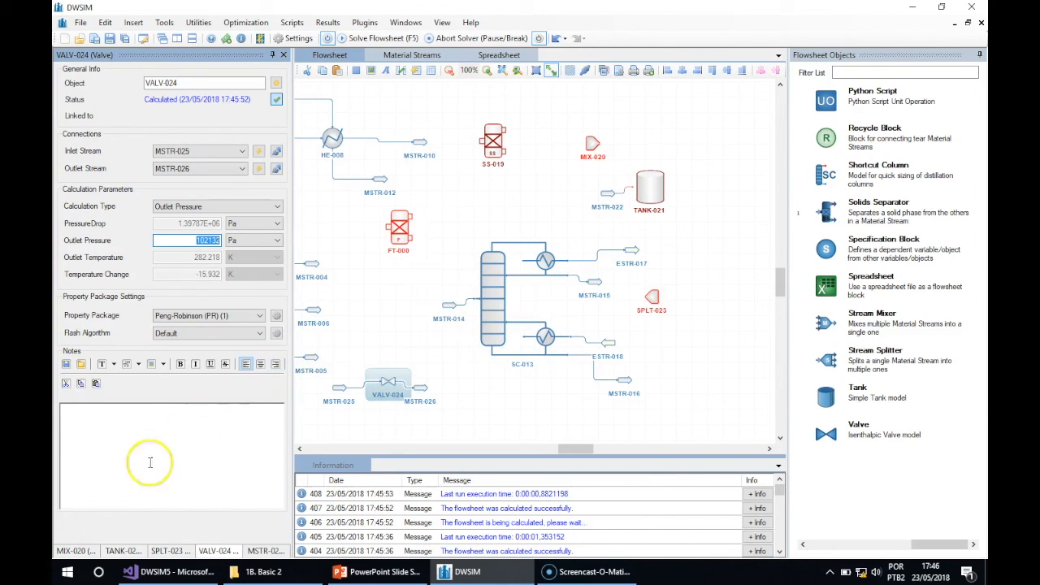
left_click(713, 299)
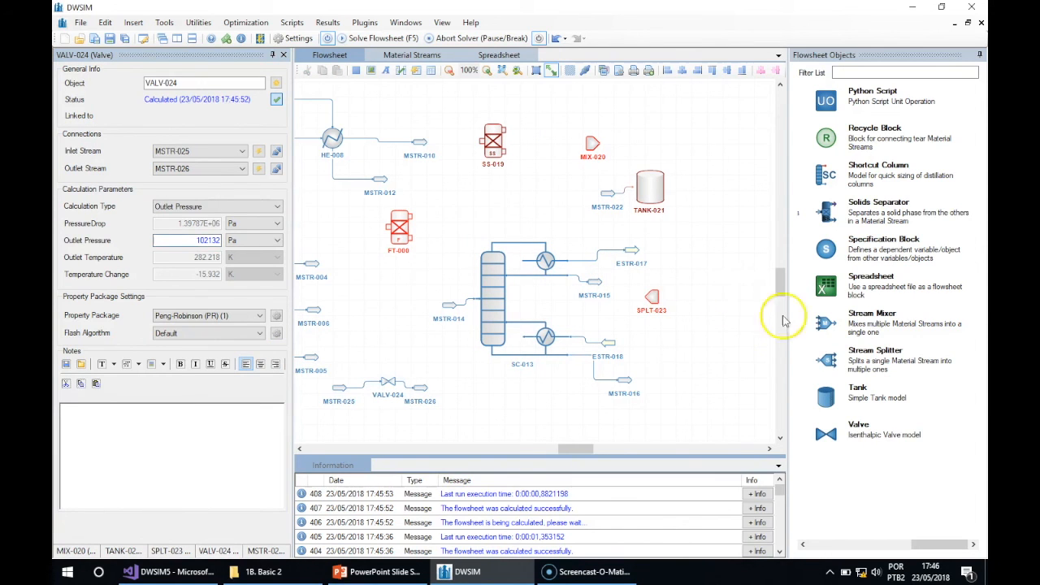
mouse_move(938, 552)
left_mouse_down()
mouse_move(832, 534)
mouse_move(941, 527)
left_mouse_up()
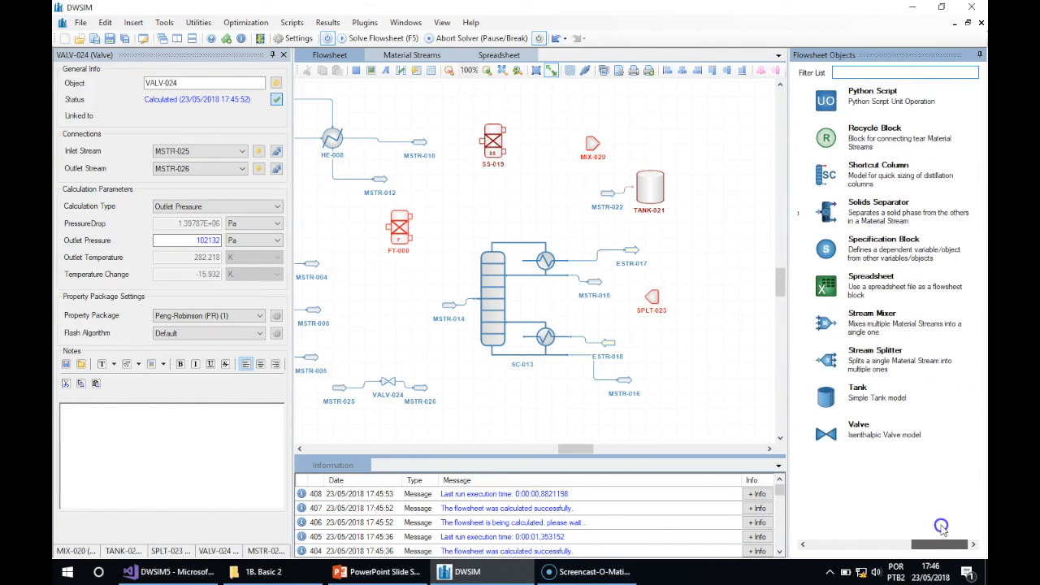